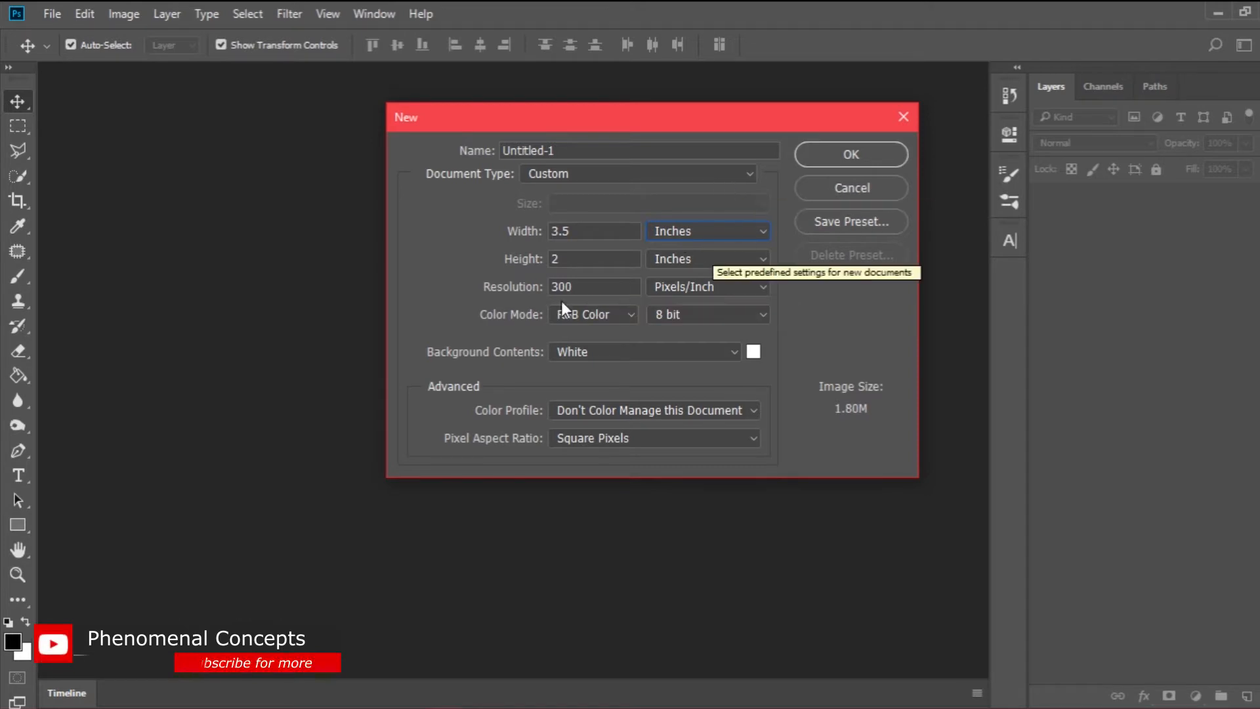
# - Create a 3.5 × 2 inch white RGB document at 300 pixels/inch and draw a rectangle about 1027 × 569 px on it
pyautogui.click(840, 152)
pyautogui.press('z')
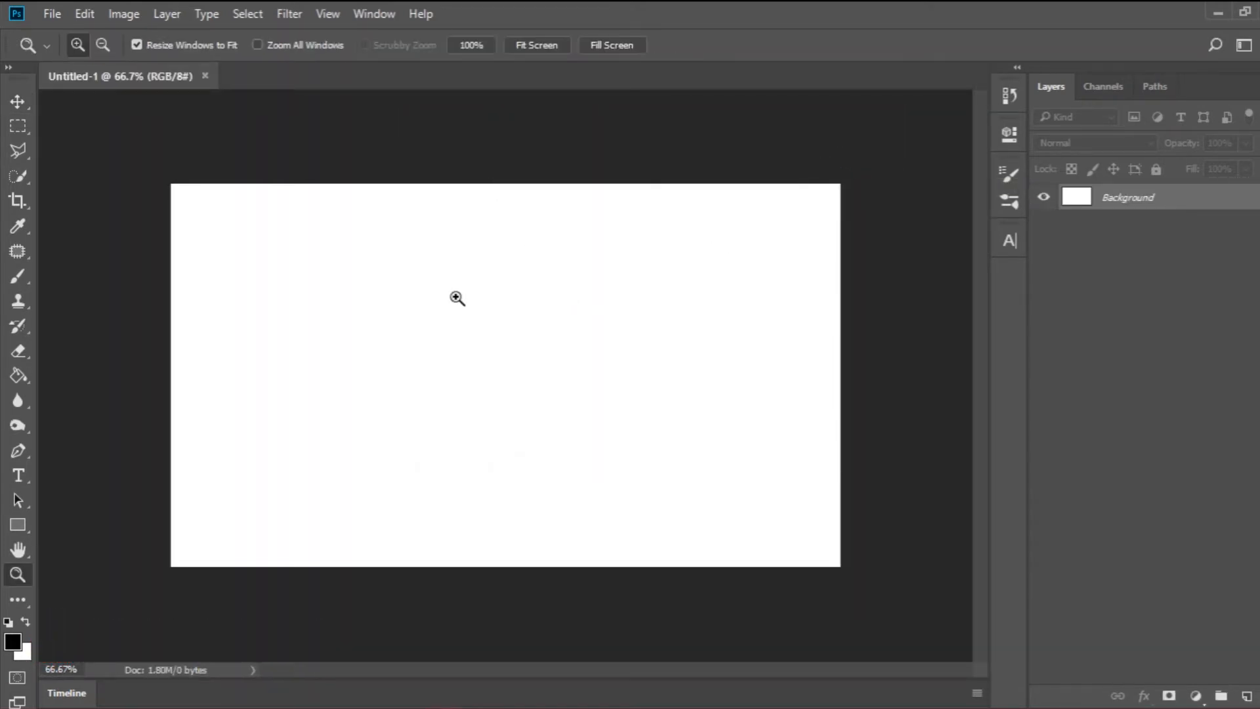
pyautogui.click(19, 526)
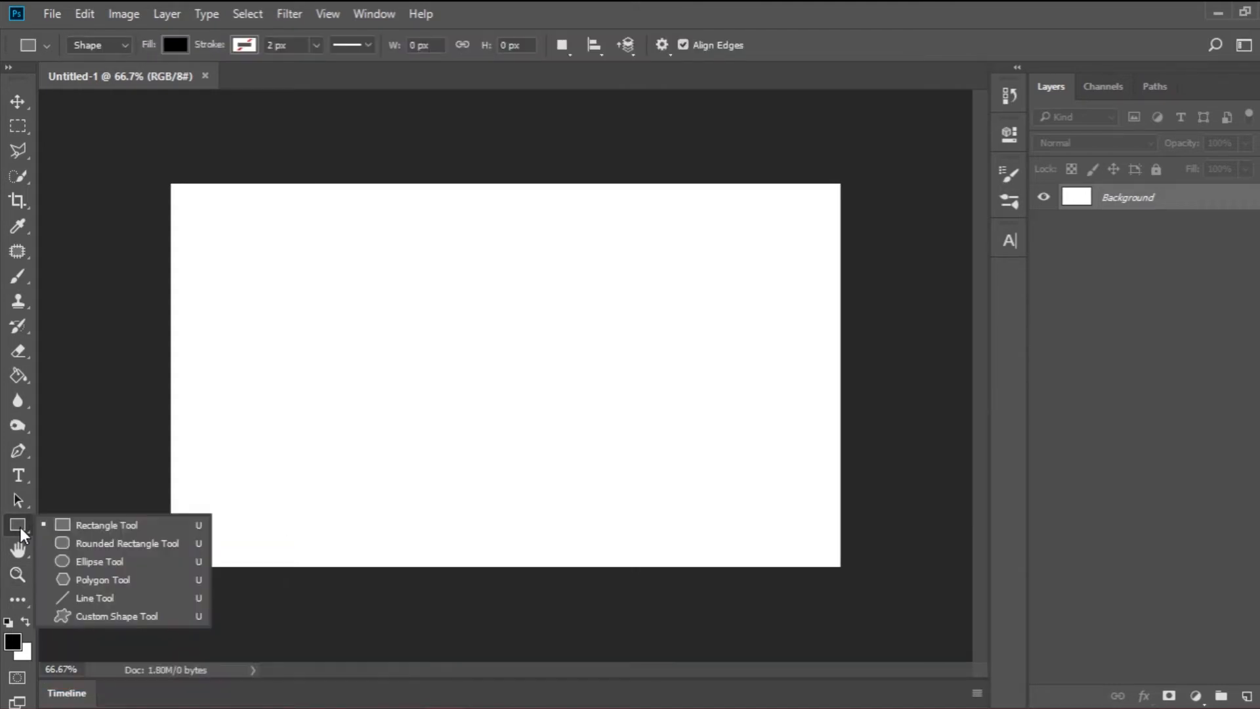
pyautogui.click(106, 527)
pyautogui.moveTo(172, 189); pyautogui.dragTo(828, 553)
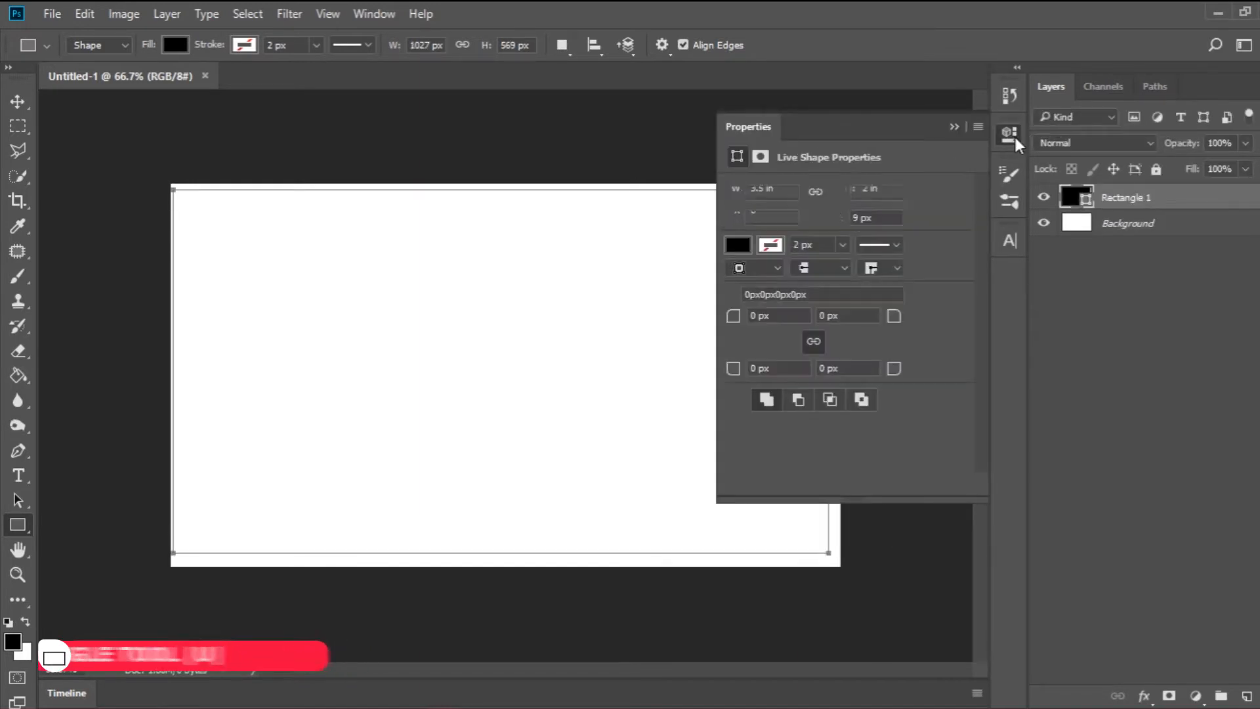
# - Stretch the black rectangle's corners out to the document edges so it covers the entire canvas
pyautogui.click(15, 102)
pyautogui.moveTo(173, 190); pyautogui.dragTo(171, 183)
pyautogui.moveTo(831, 548); pyautogui.dragTo(840, 566)
pyautogui.click(844, 44)
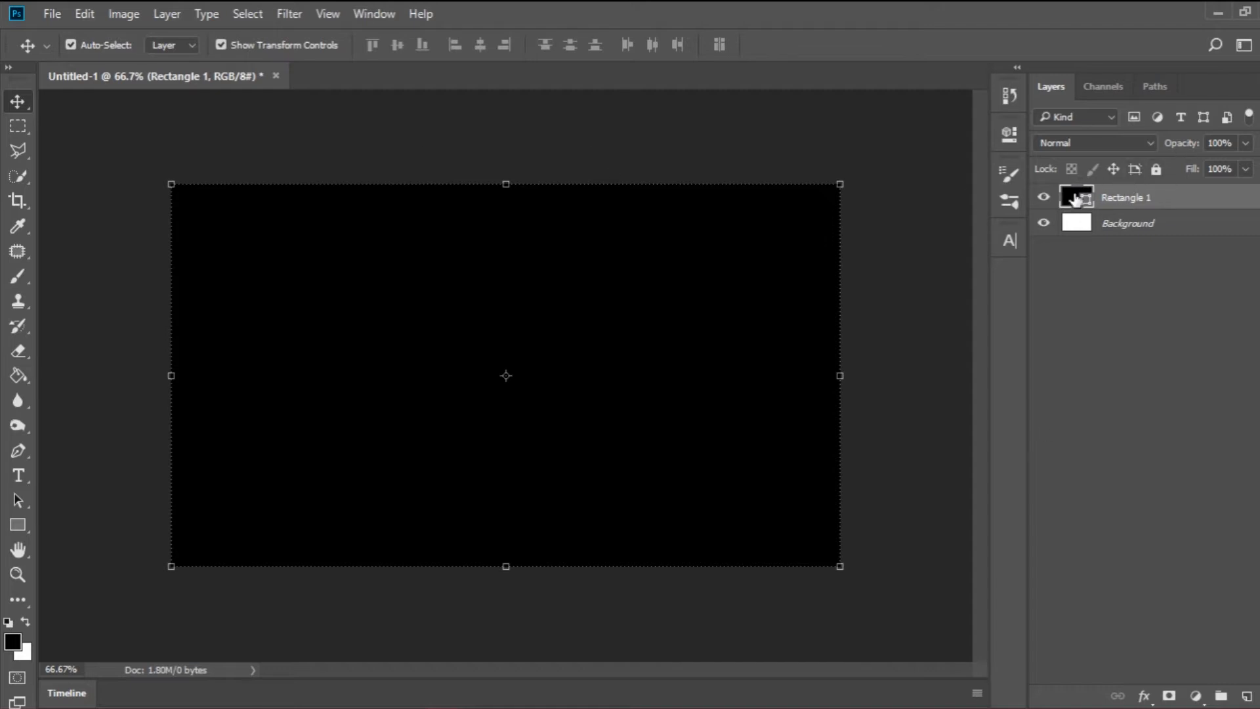
# - Change the rectangle's fill colour from black to the red cd0a0a
pyautogui.doubleClick(1070, 197)
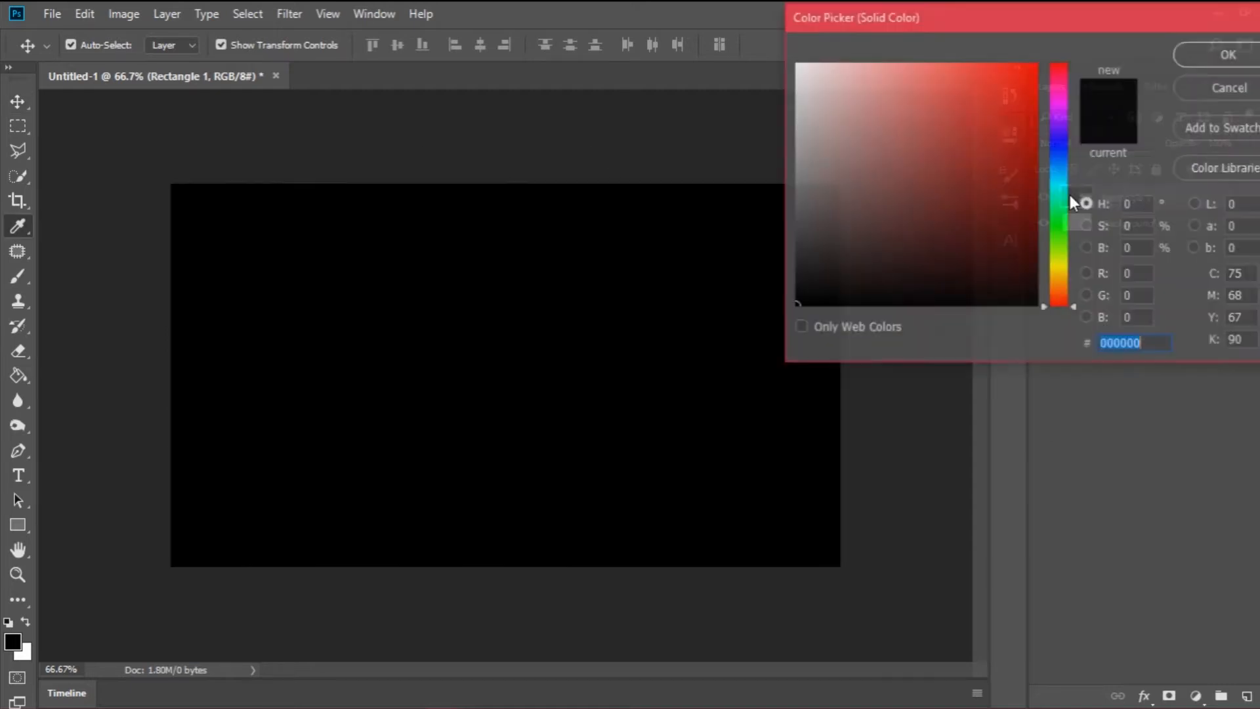
pyautogui.click(1022, 121)
pyautogui.click(1044, 90)
pyautogui.moveTo(1042, 90)
pyautogui.mouseDown()
pyautogui.moveTo(1050, 64)
pyautogui.moveTo(1027, 112)
pyautogui.mouseUp()
pyautogui.click(1029, 85)
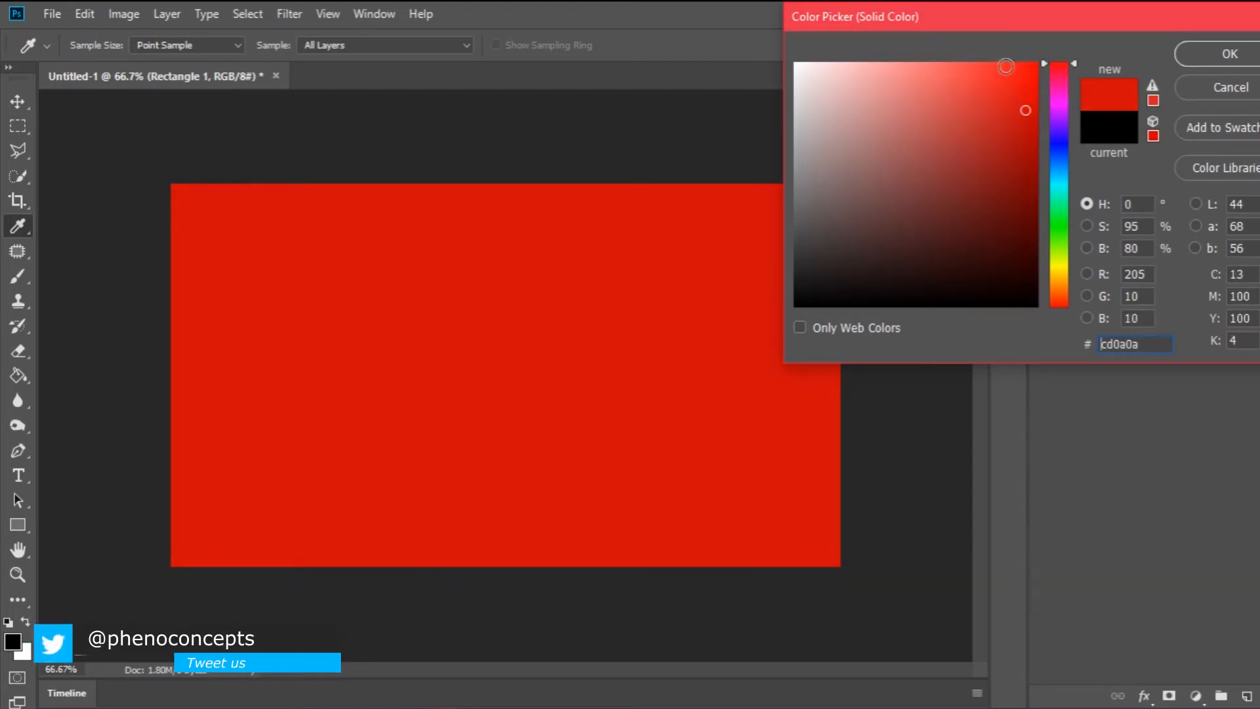
pyautogui.click(1208, 51)
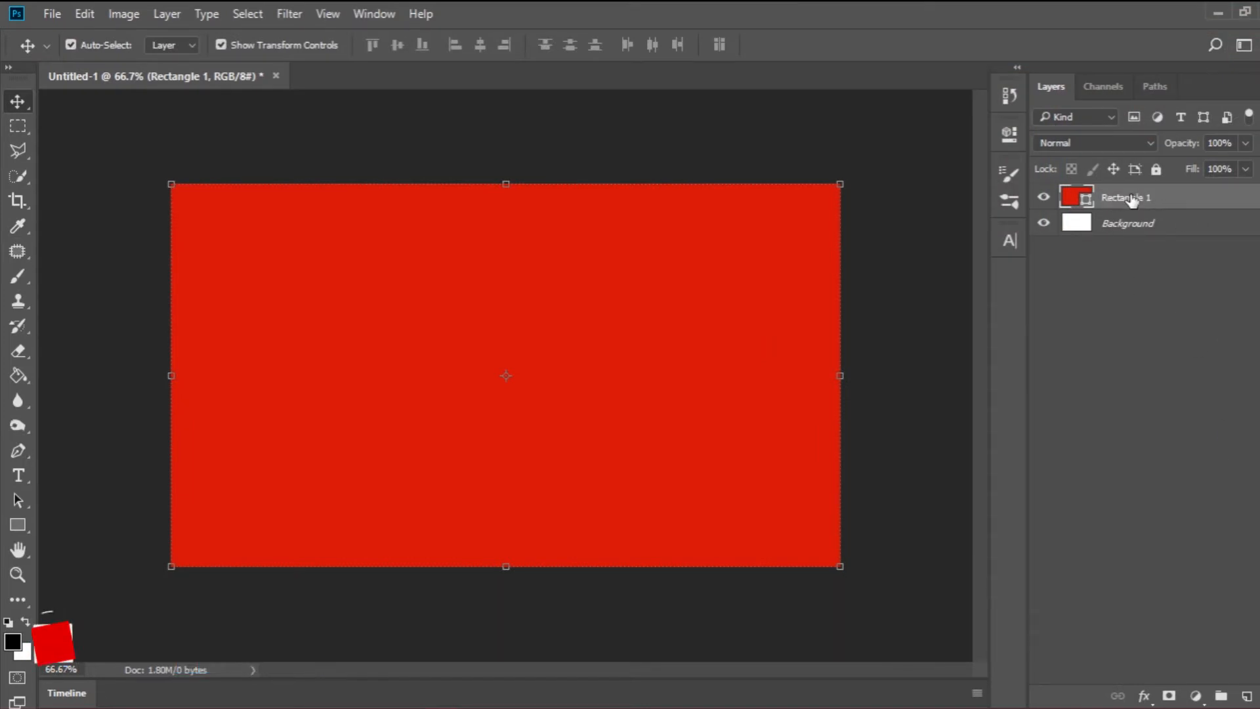
# - Add an inside Stroke effect to the rectangle layer with a size of 5 px
pyautogui.click(1145, 697)
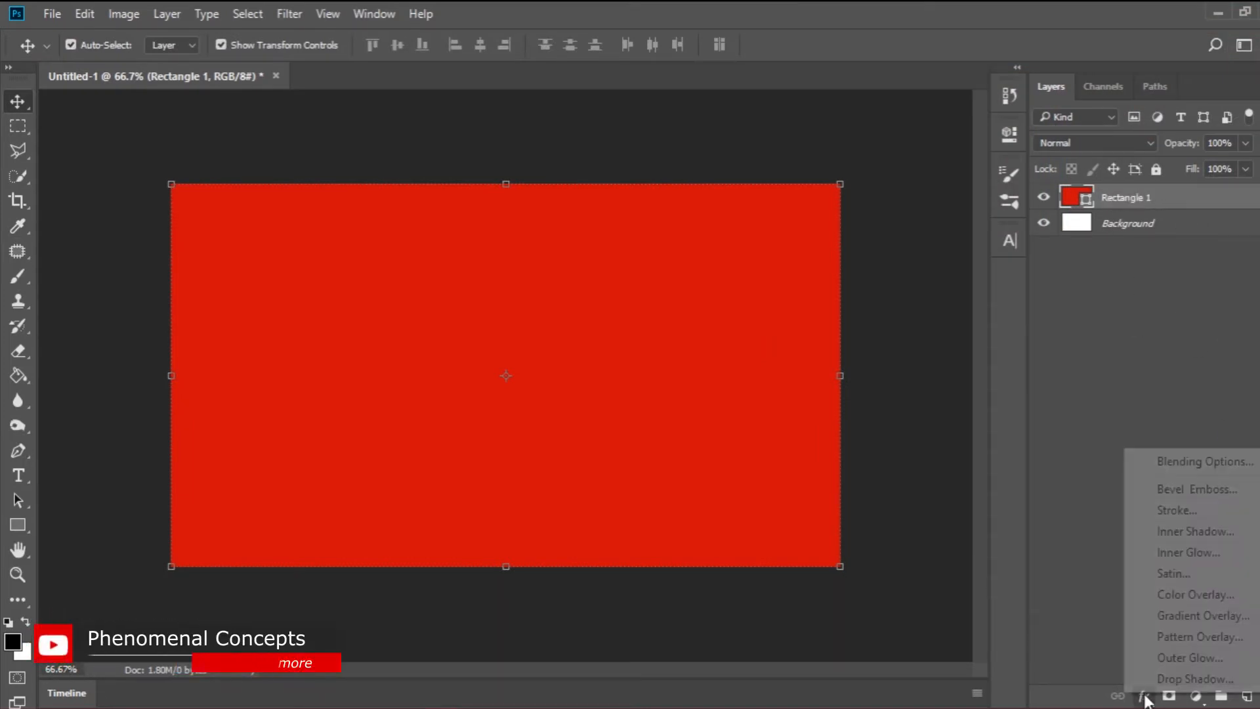
pyautogui.click(1176, 515)
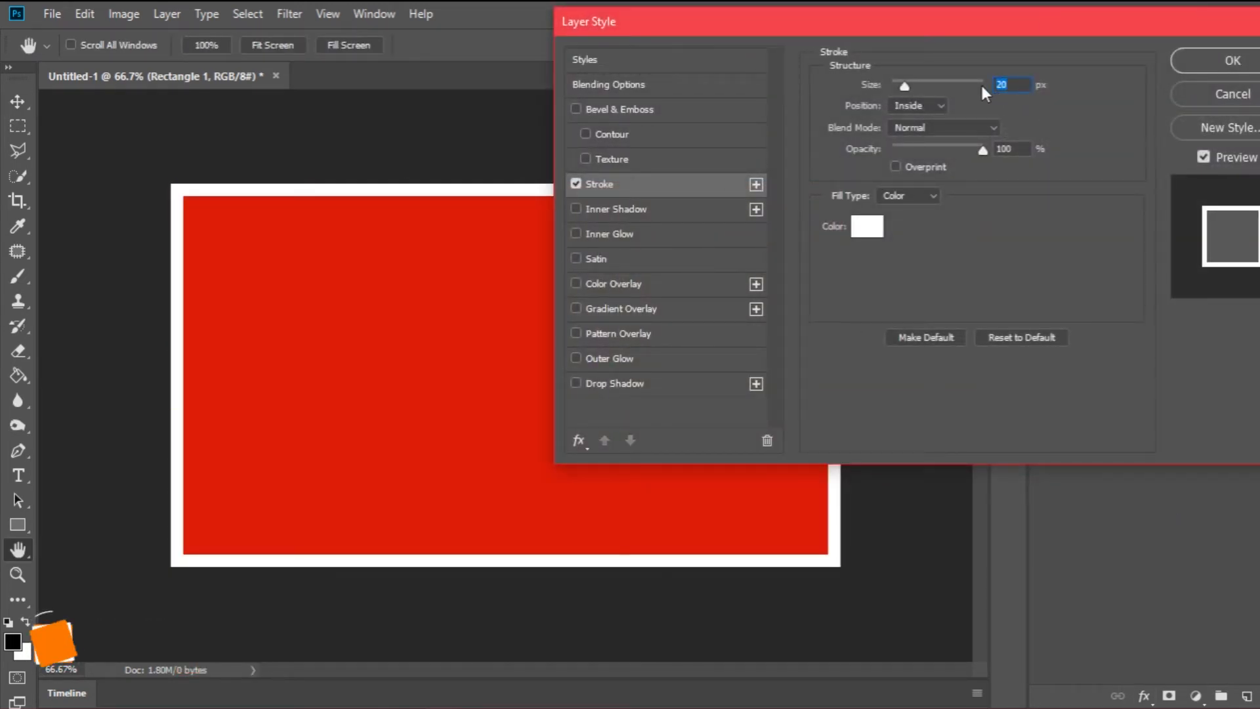
pyautogui.write('10')
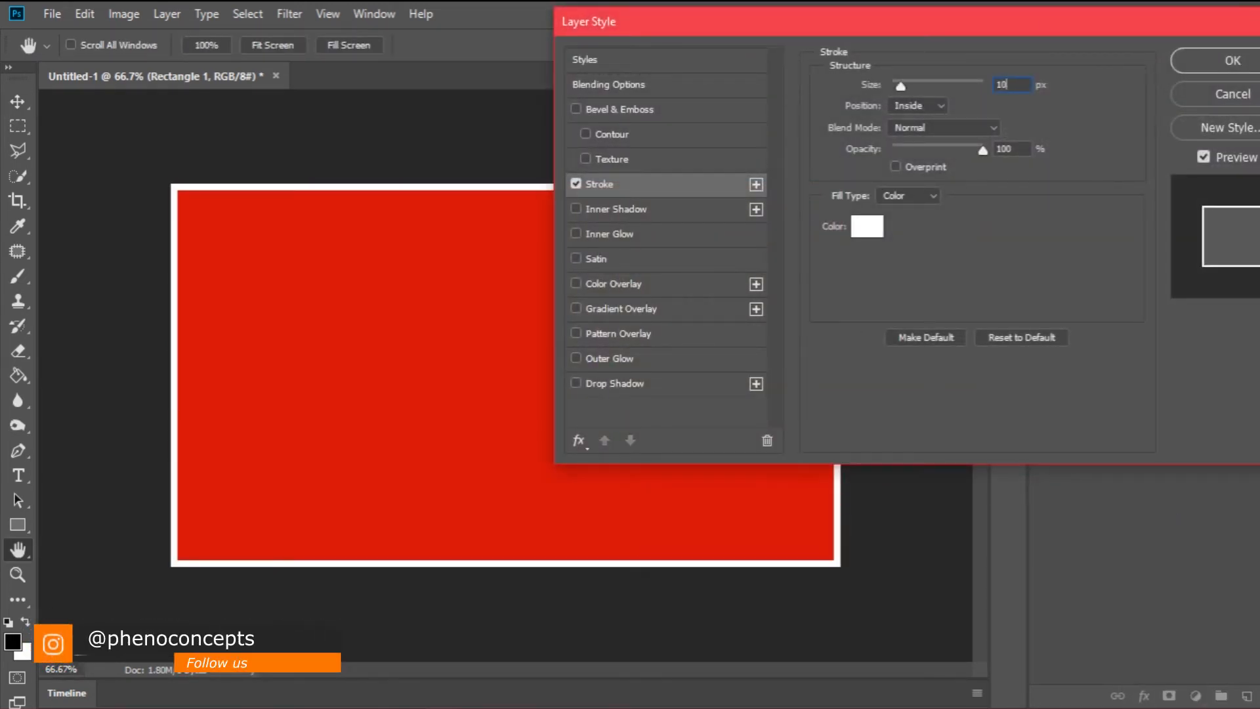
pyautogui.press('BackSpace')
pyautogui.press('BackSpace')
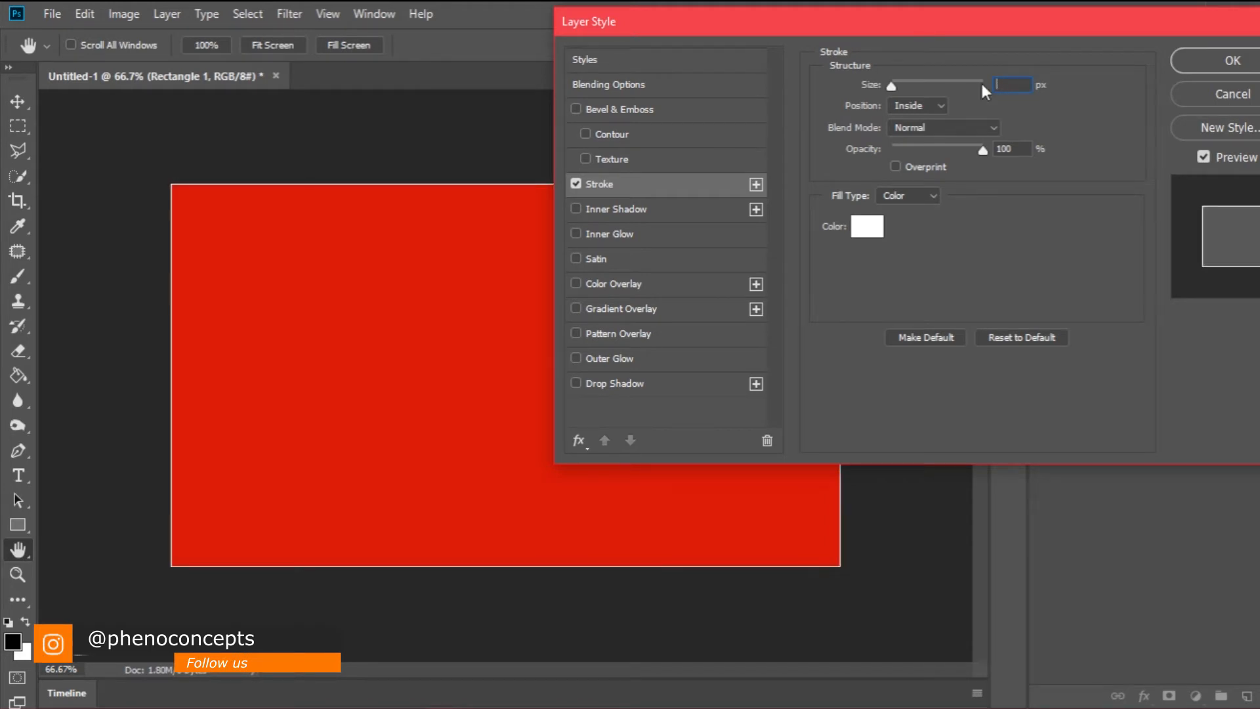
pyautogui.write('5')
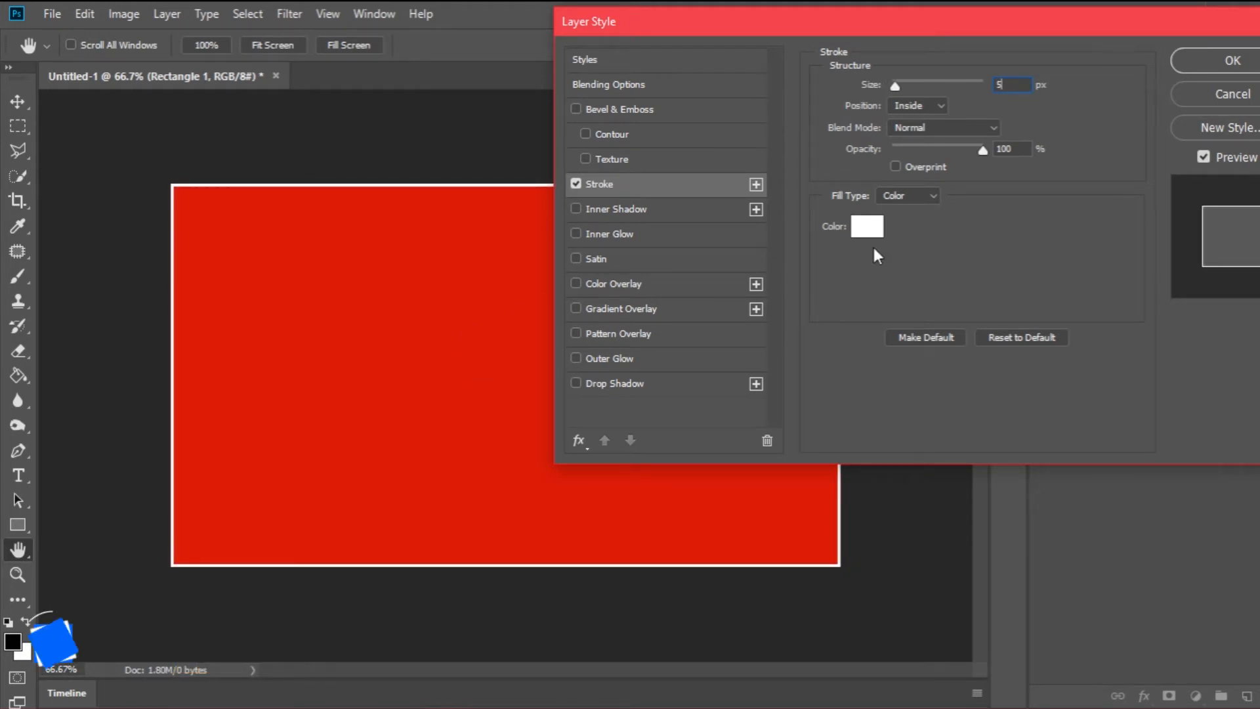
# - Set the stroke colour to the red cd0a0a sampled from the rectangle, apply it and collapse the layer's effects list
pyautogui.click(867, 227)
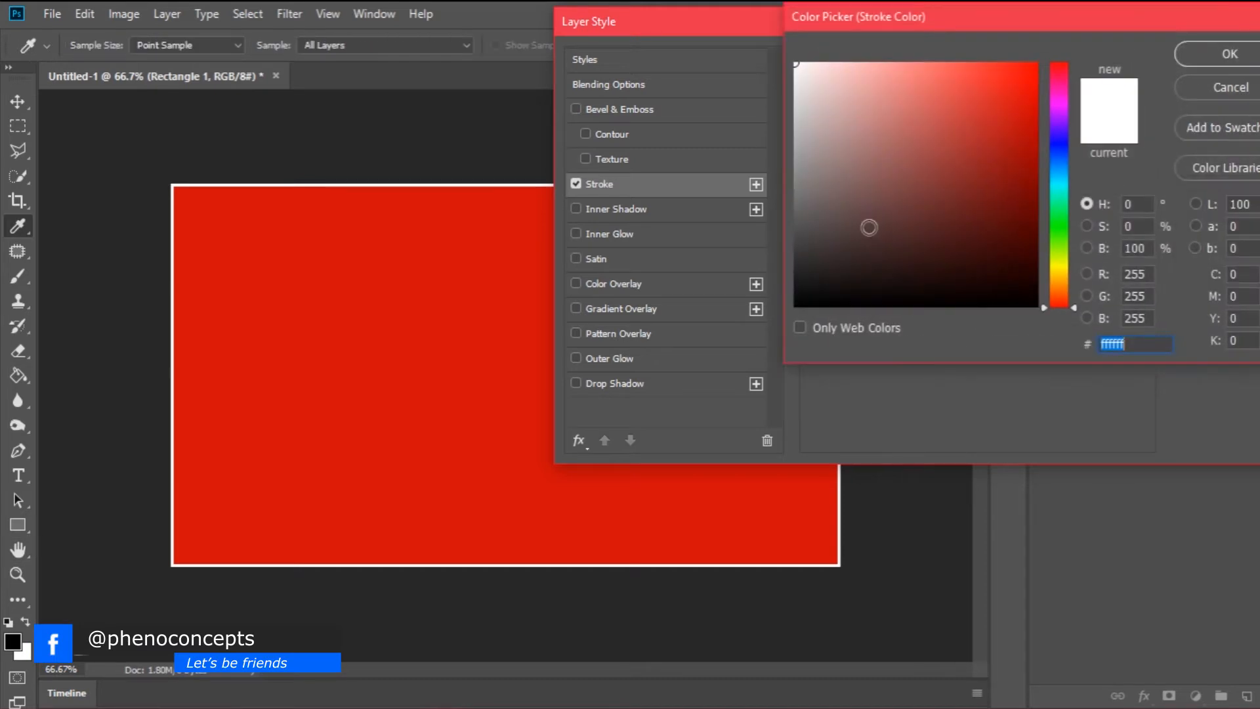
pyautogui.click(440, 298)
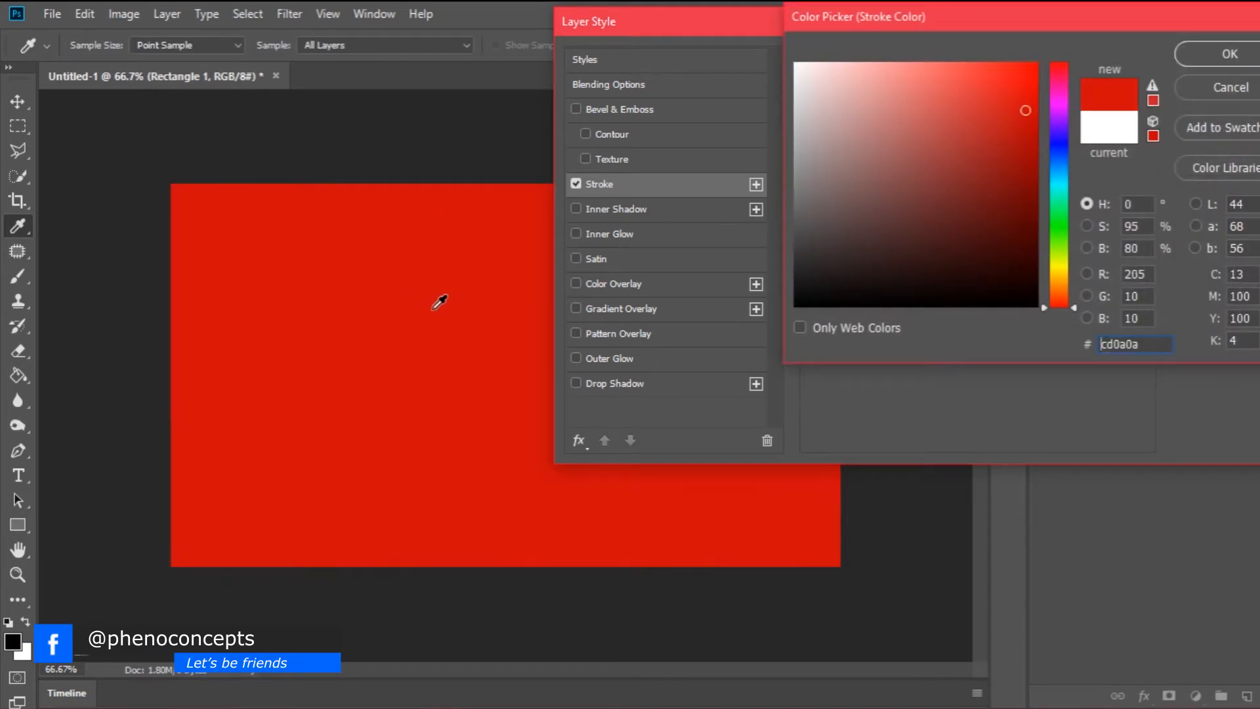
pyautogui.click(1230, 53)
pyautogui.click(1227, 56)
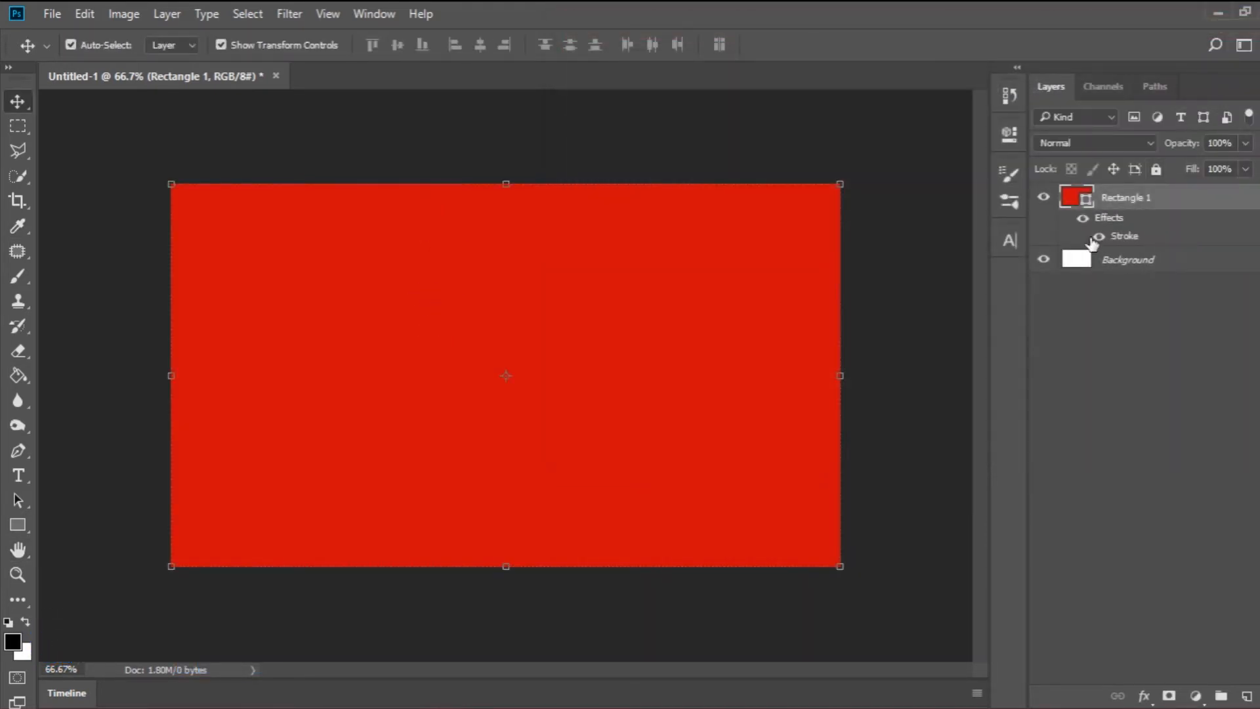
pyautogui.click(1259, 198)
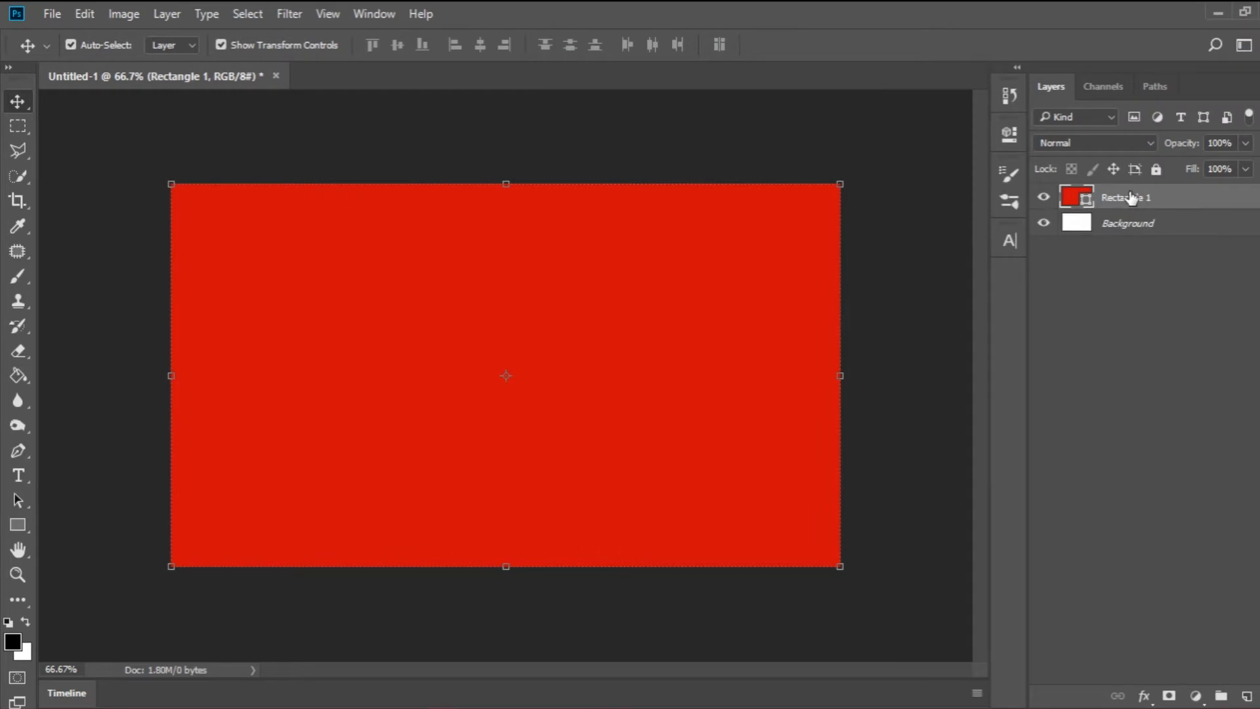
# - Change the rectangle's fill colour to white ffffff, keeping the red stroke as a border
pyautogui.doubleClick(1076, 197)
pyautogui.write('ffffff')
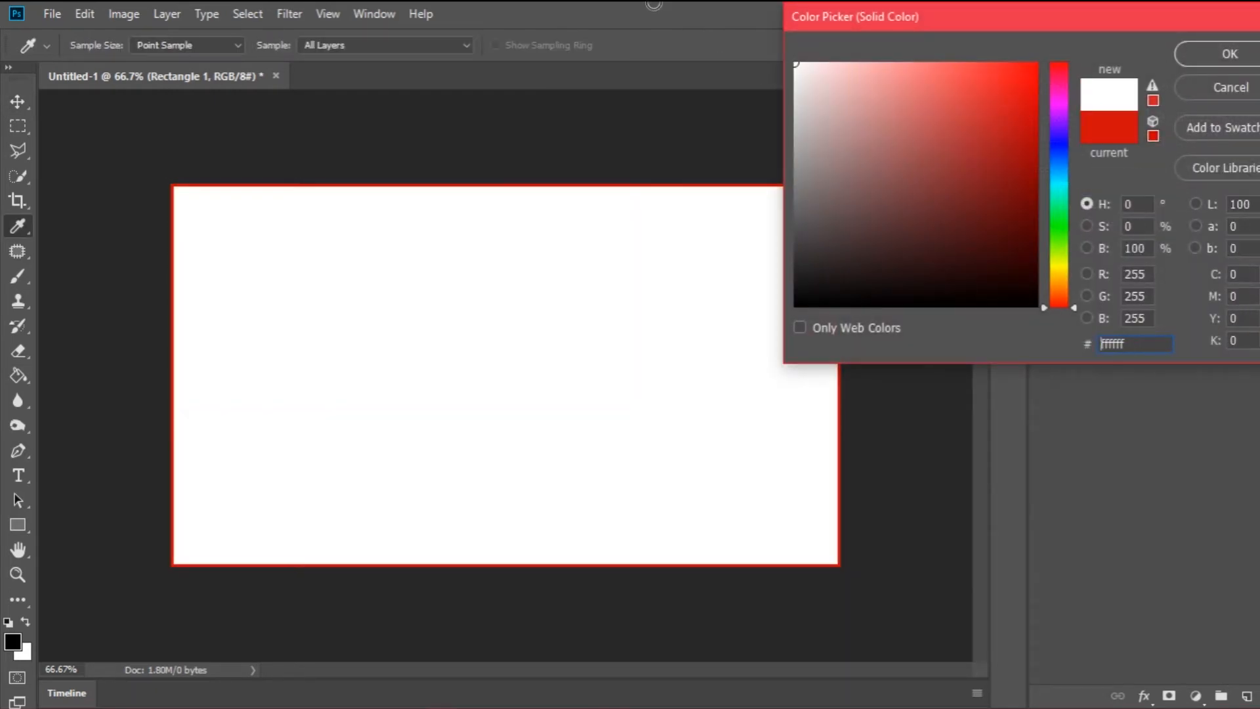
pyautogui.click(1240, 64)
# - Try the Outside position for the rectangle's red stroke, and set it back to Inside
pyautogui.press('z')
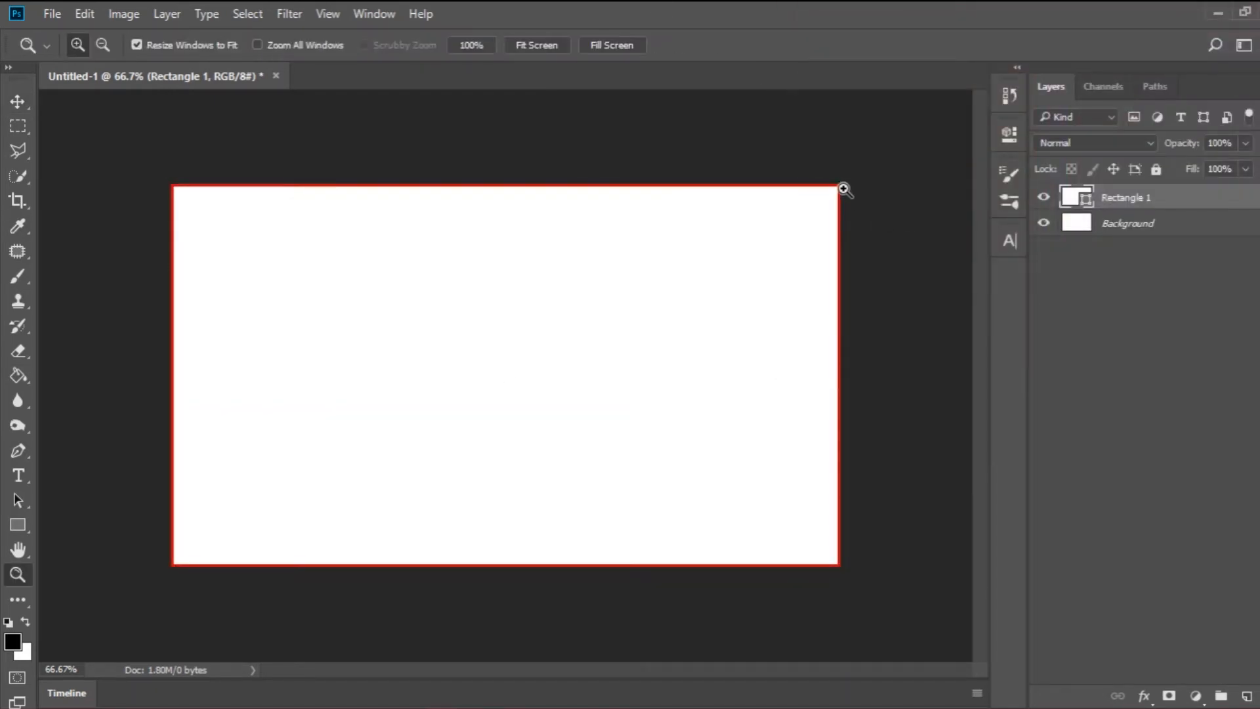
pyautogui.click(840, 187)
pyautogui.moveTo(735, 184); pyautogui.dragTo(885, 257)
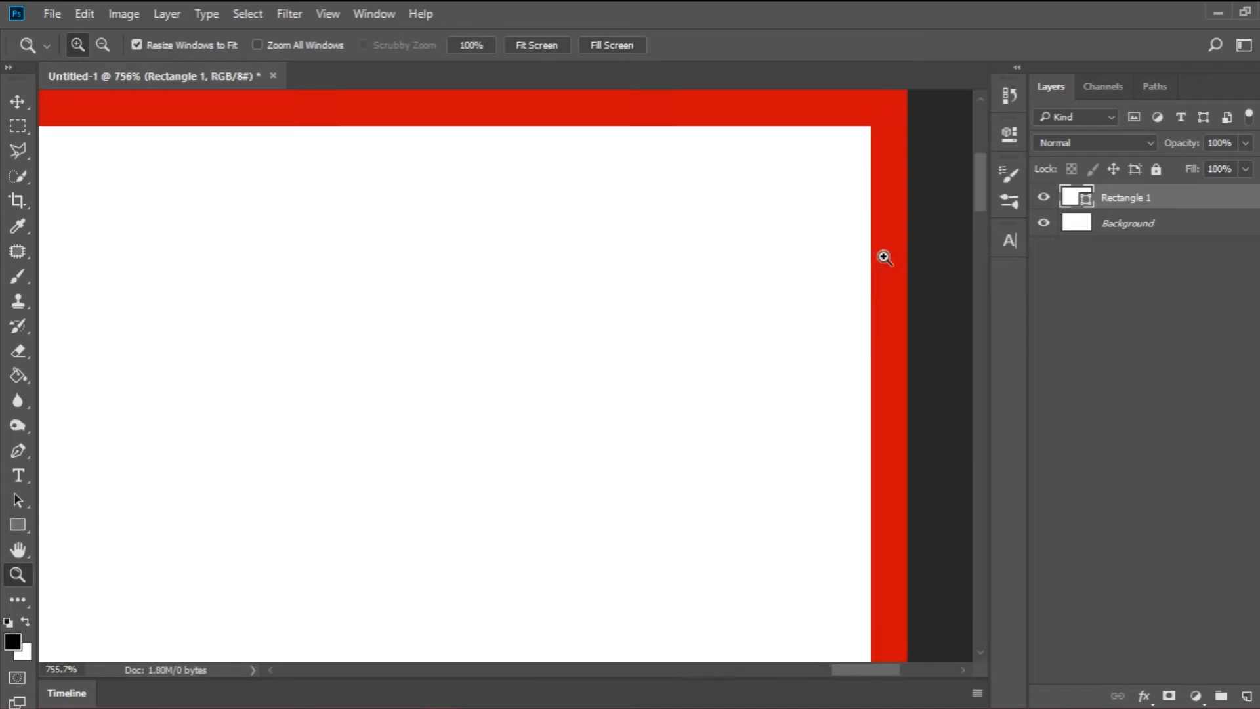
pyautogui.click(875, 151)
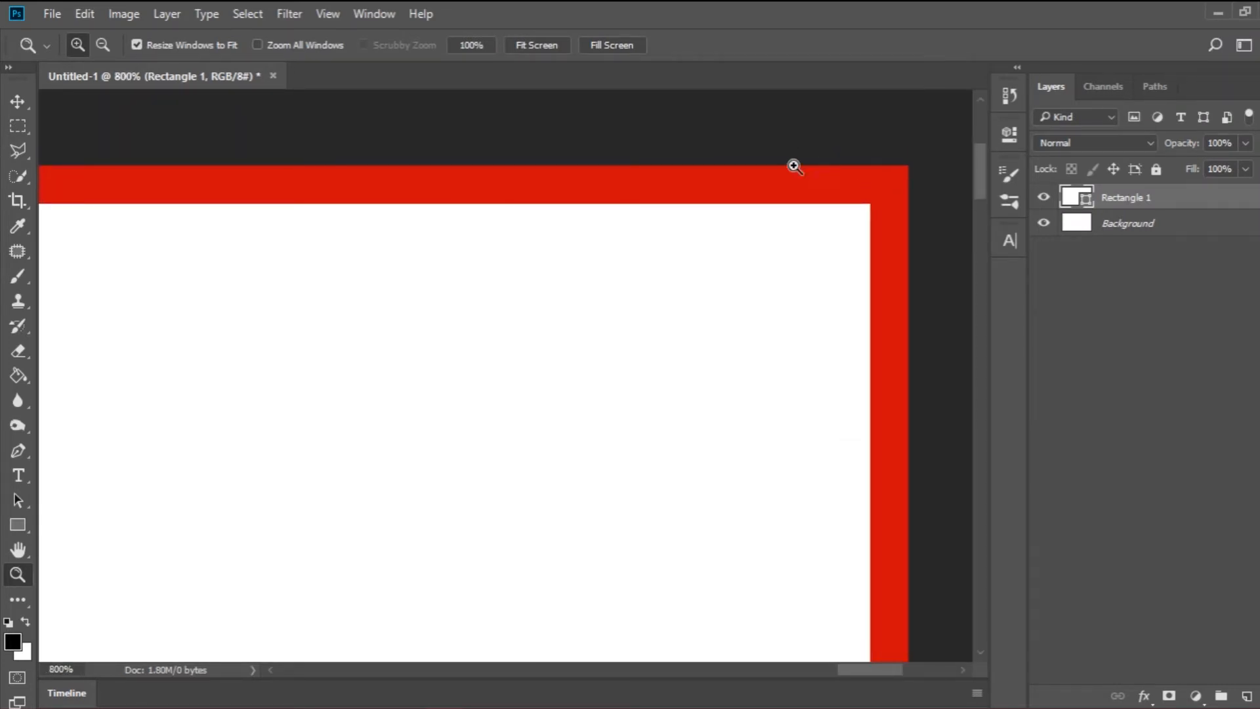
pyautogui.click(541, 50)
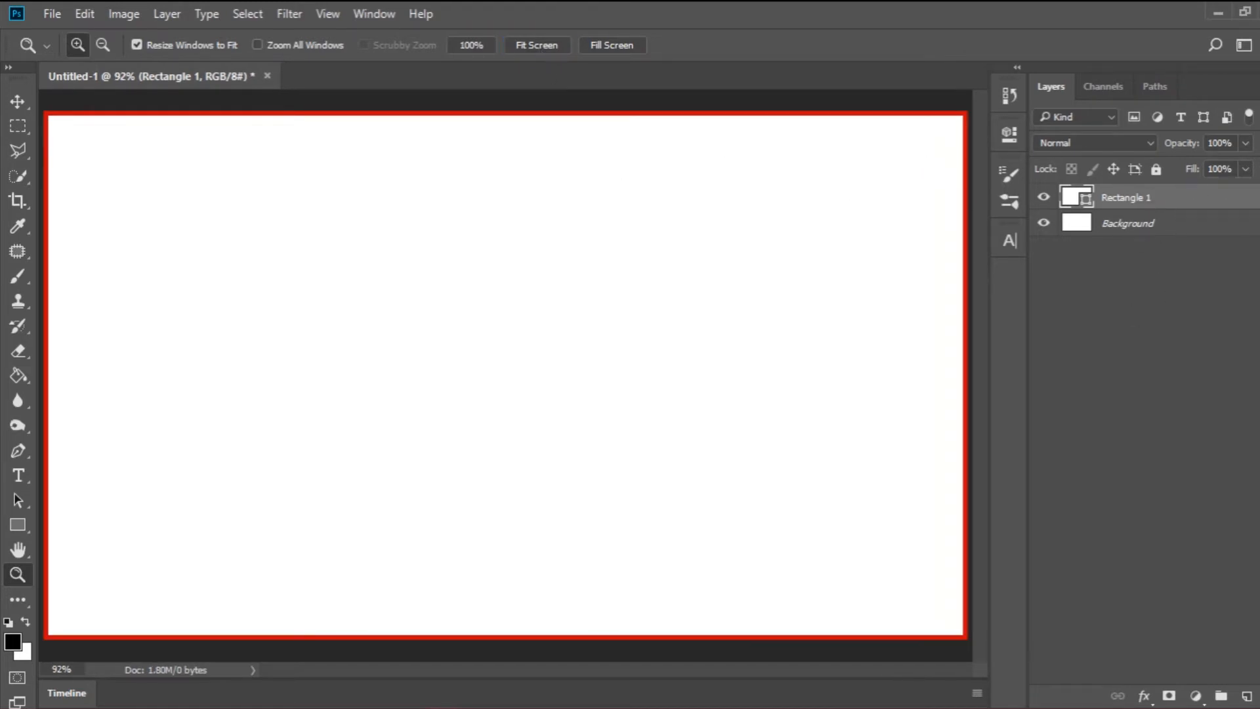
pyautogui.doubleClick(1188, 197)
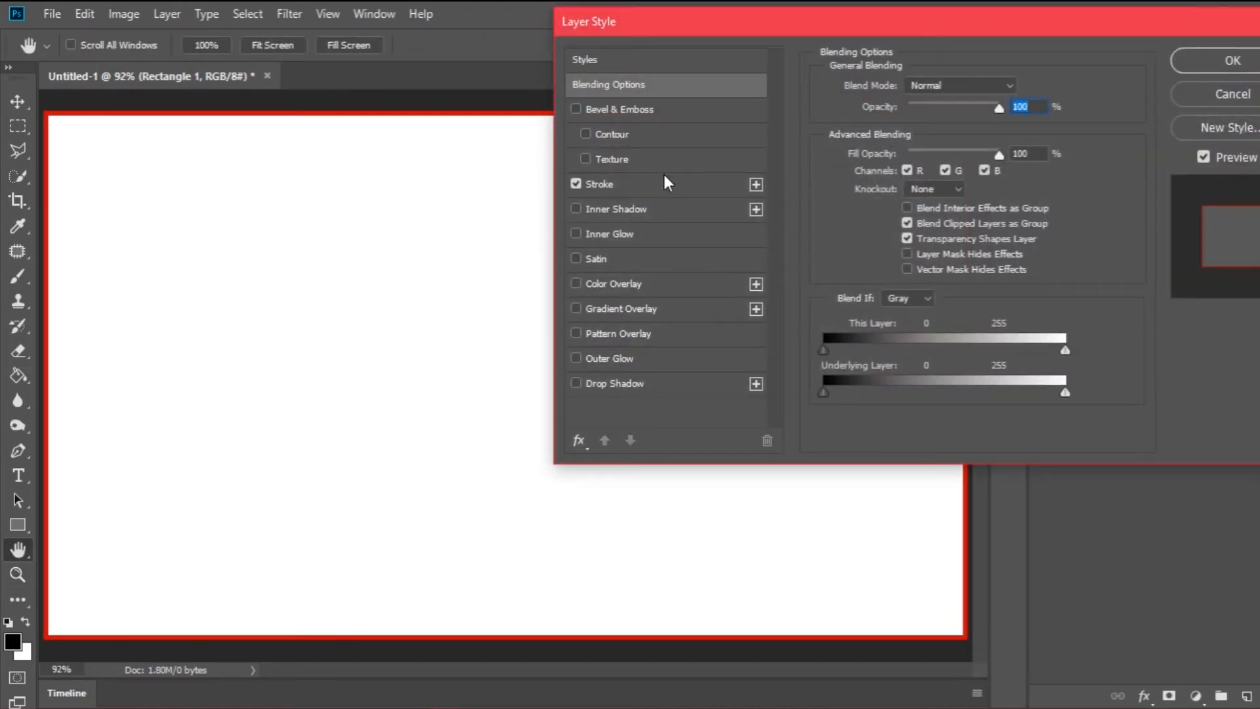
pyautogui.click(680, 185)
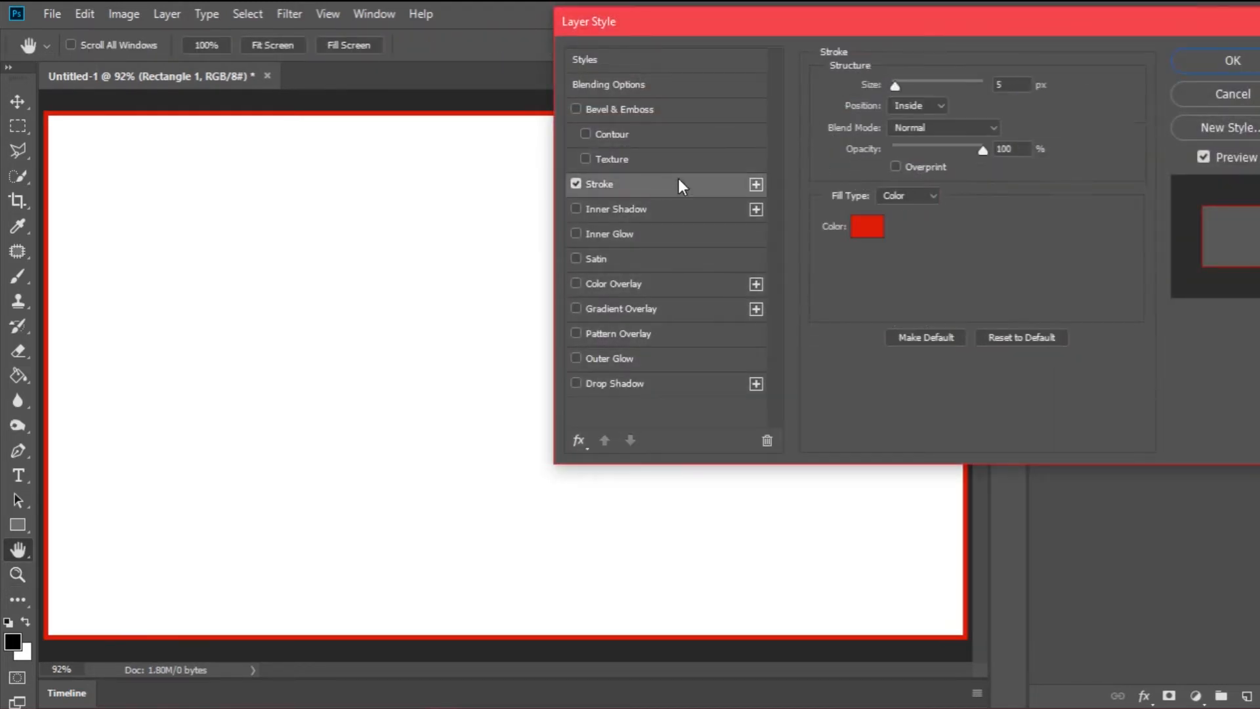
pyautogui.click(909, 111)
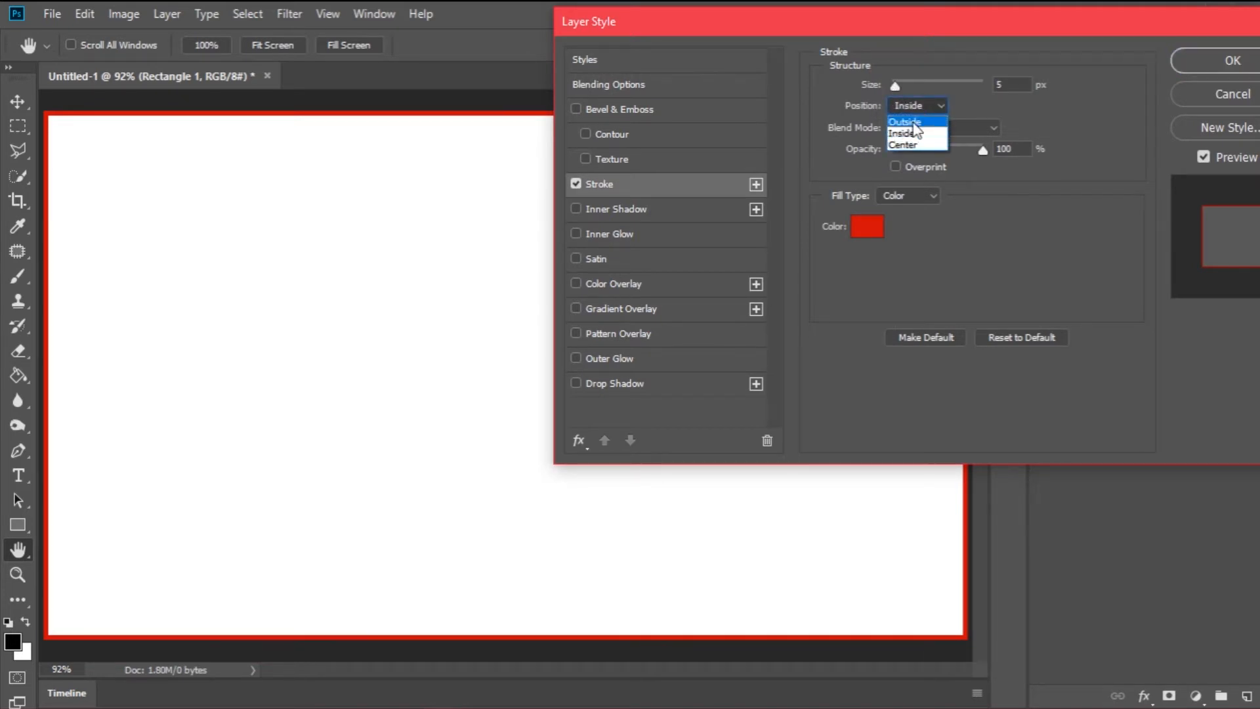
pyautogui.click(913, 122)
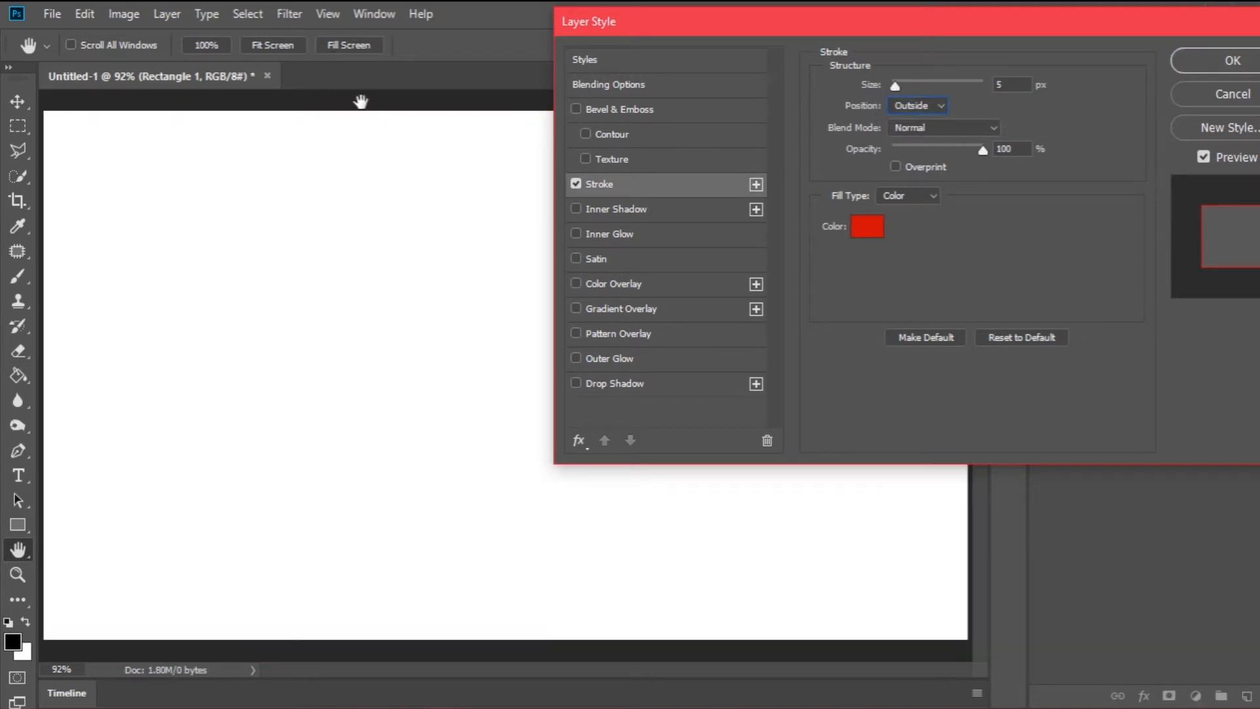
pyautogui.click(926, 108)
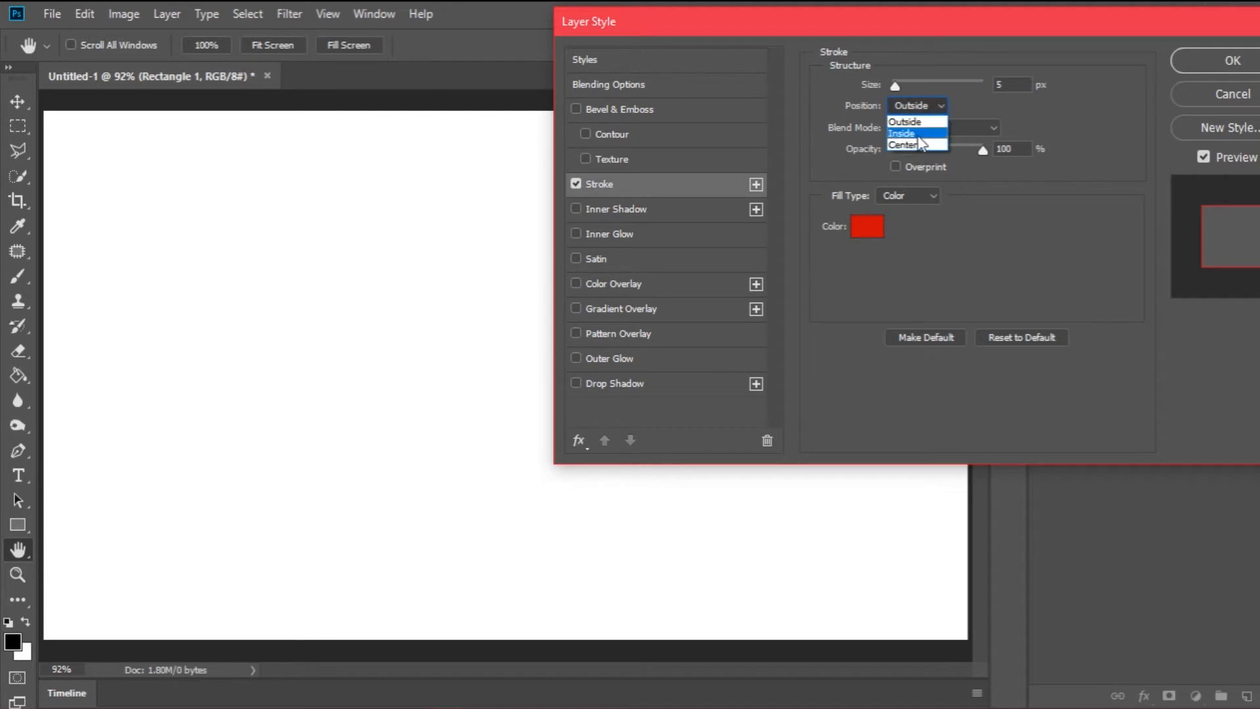
pyautogui.click(915, 134)
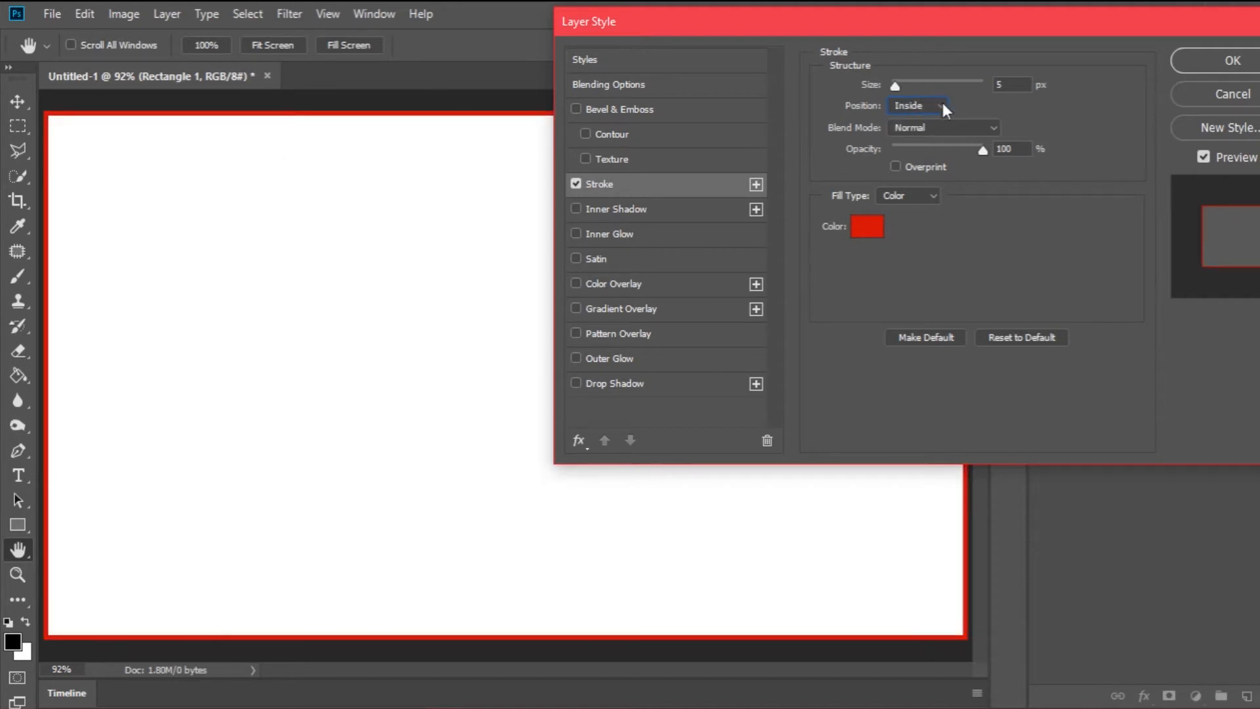
pyautogui.click(1194, 63)
# - Set the foreground colour to the red sampled from the border at the card's lower-left corner
pyautogui.press('z')
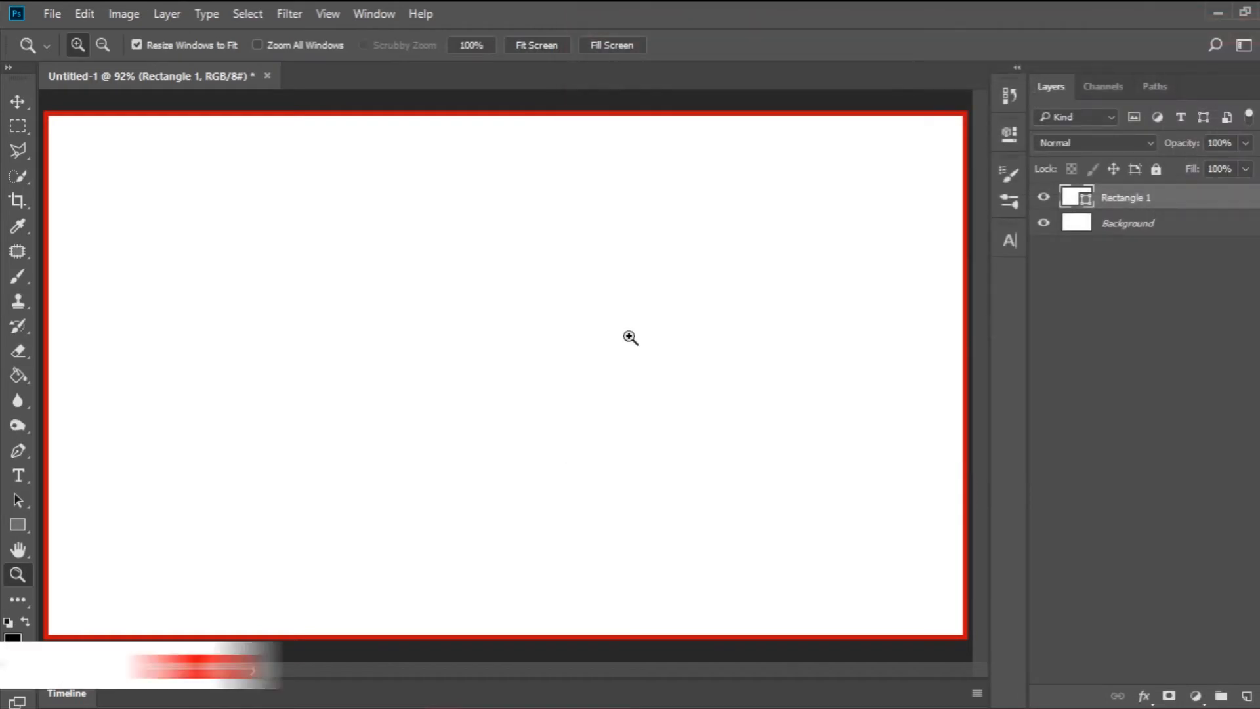
pyautogui.keyDown('alt'); pyautogui.click(462, 342); pyautogui.keyUp('alt')
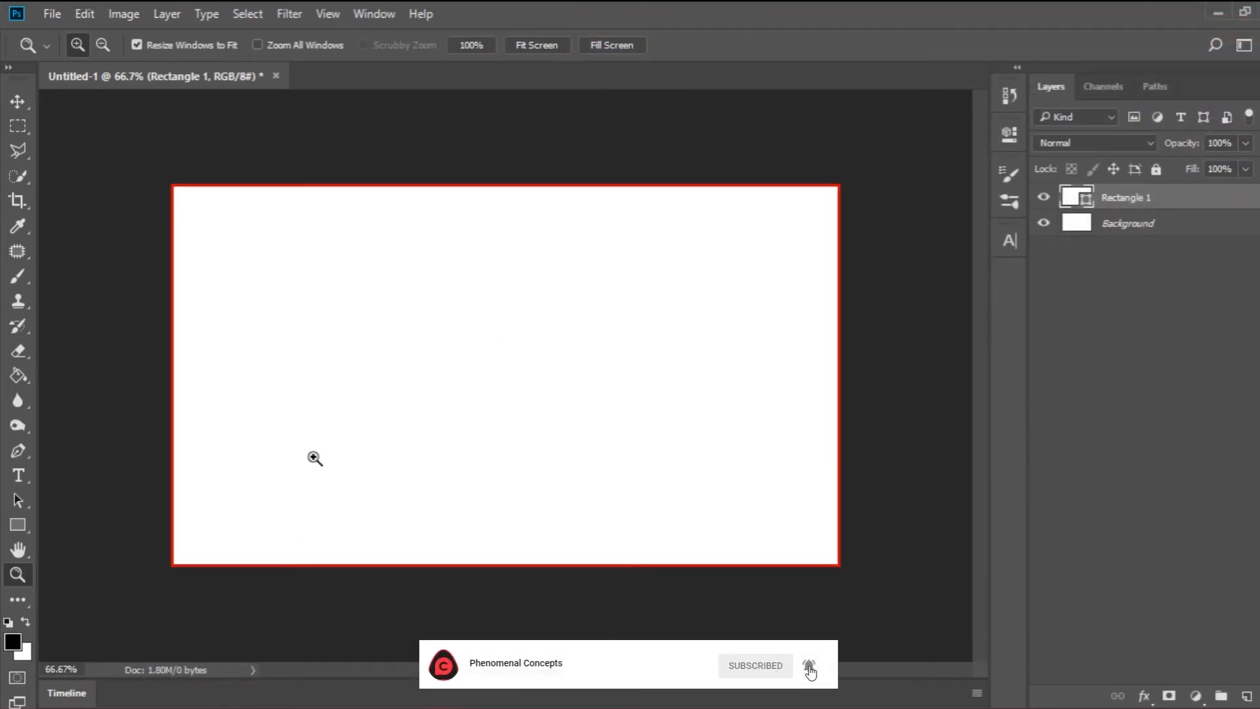
pyautogui.moveTo(141, 529); pyautogui.dragTo(257, 637)
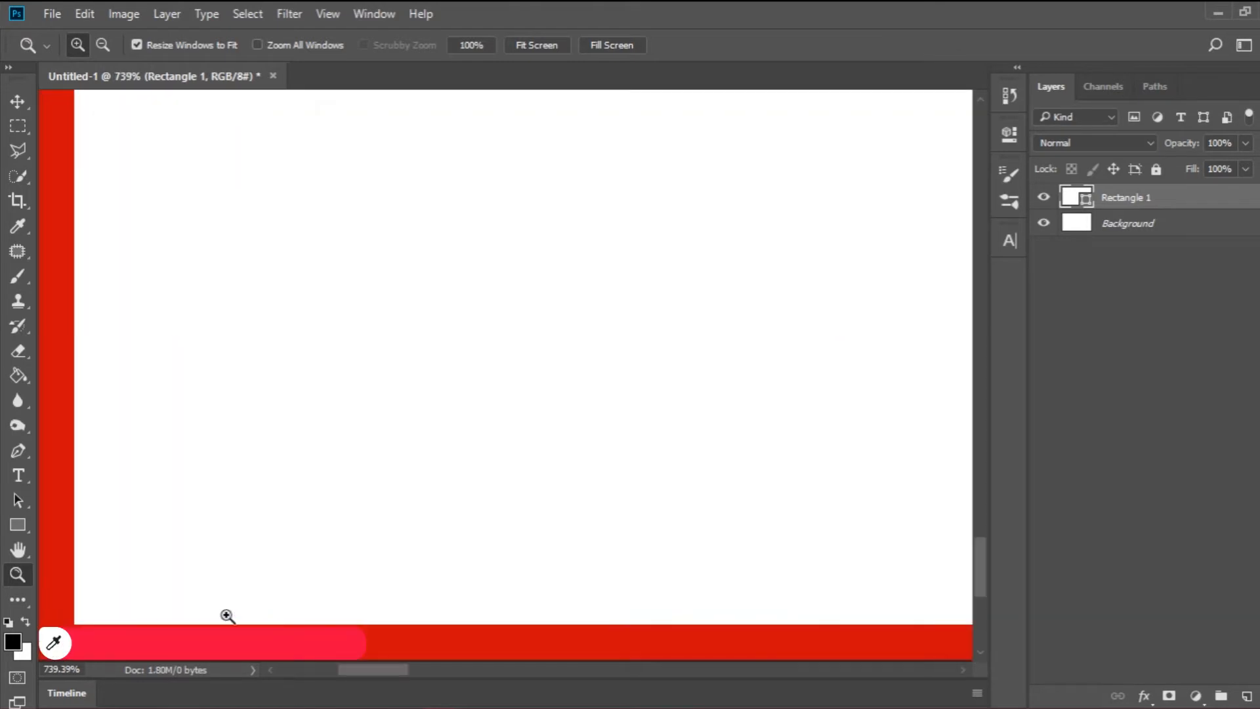
pyautogui.click(16, 640)
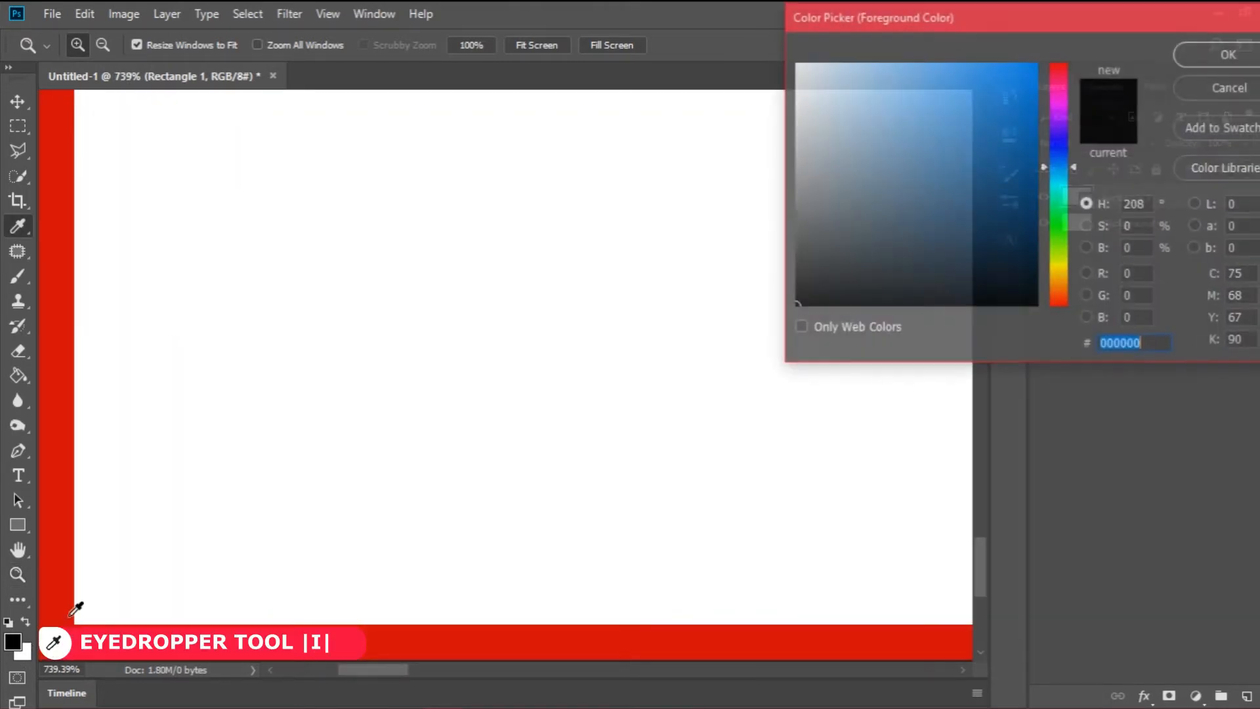
pyautogui.click(66, 599)
pyautogui.click(1196, 61)
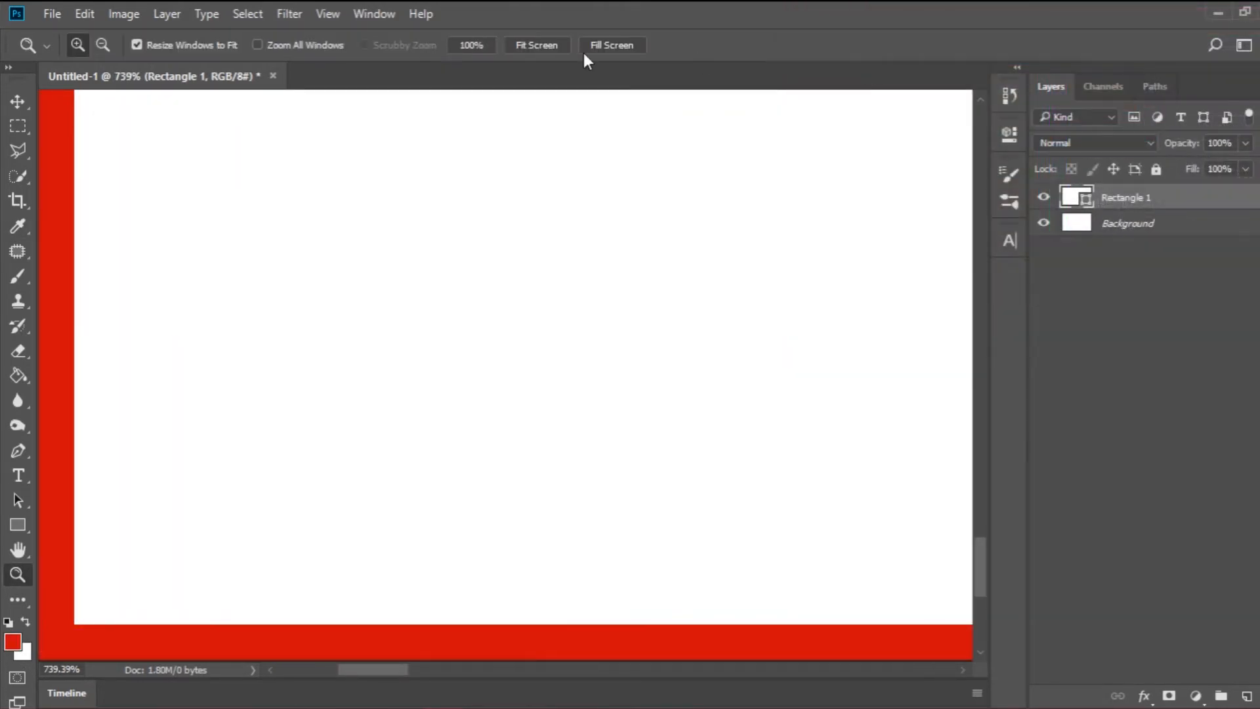
# - Draw a tall, narrow black rounded rectangle about 70 × 412 px with a 50 px radius in the middle of the card
pyautogui.click(537, 48)
pyautogui.click(17, 525)
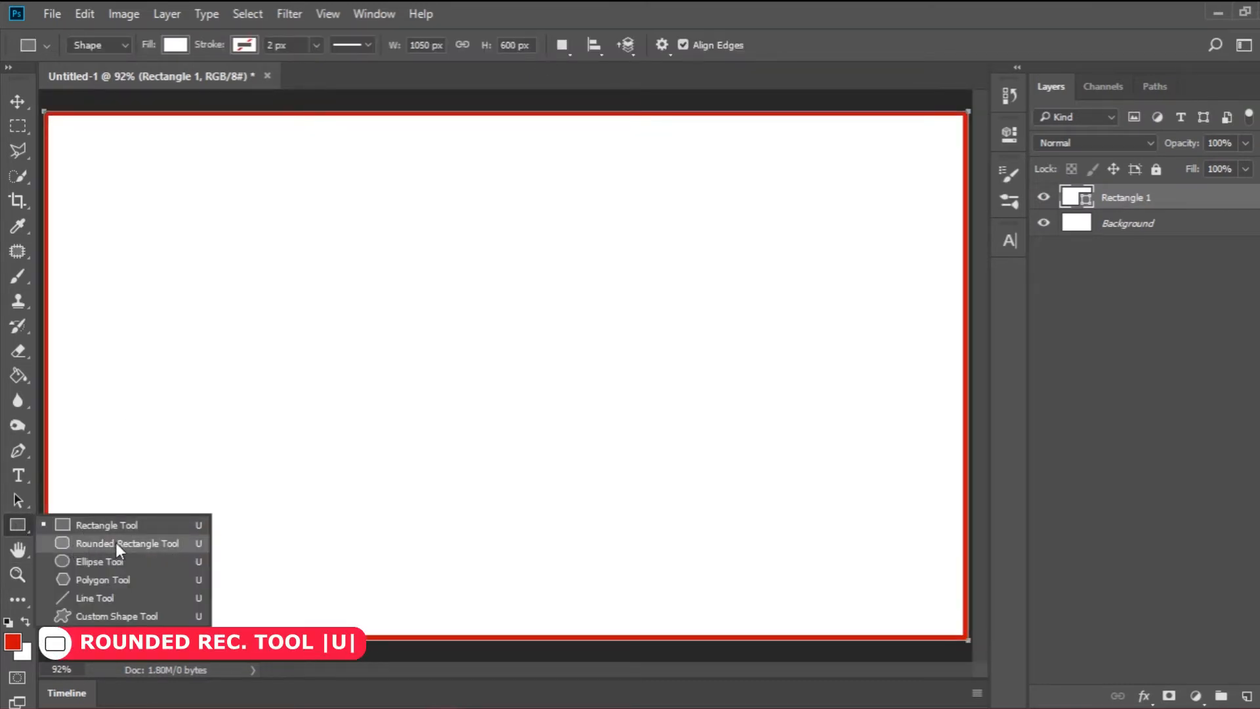
pyautogui.click(159, 542)
pyautogui.click(1101, 384)
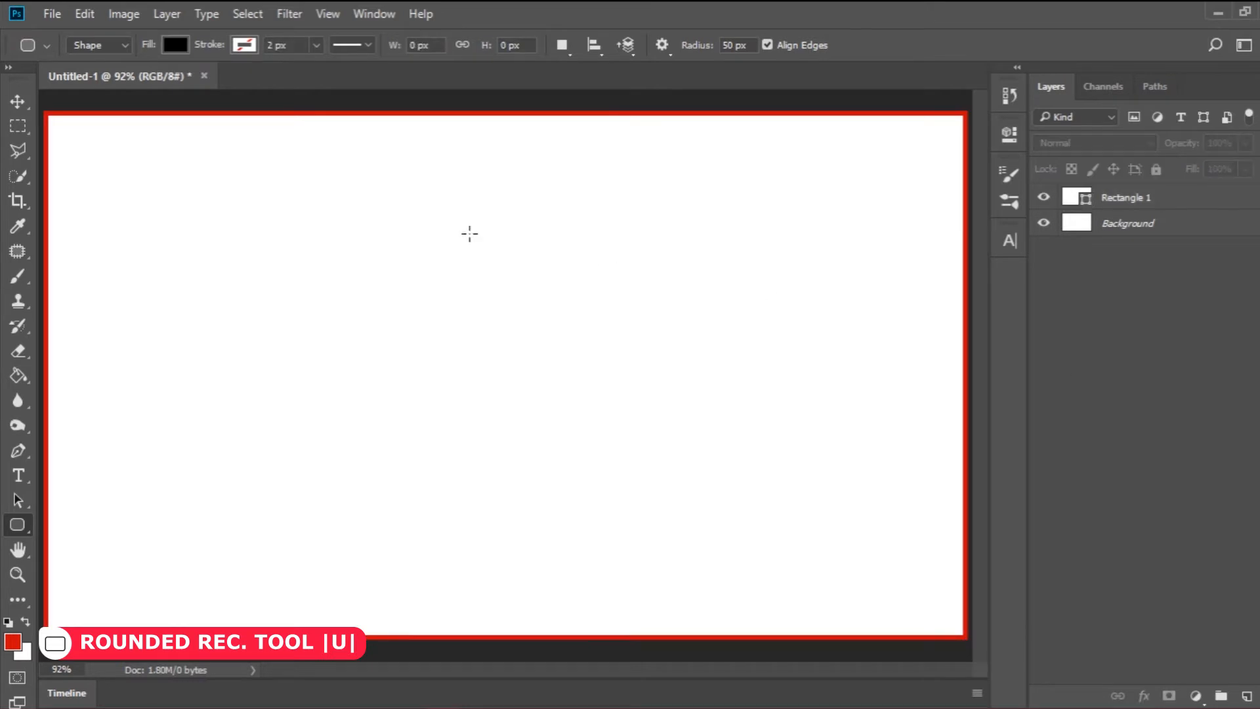
pyautogui.moveTo(470, 228); pyautogui.dragTo(536, 588)
pyautogui.click(1017, 134)
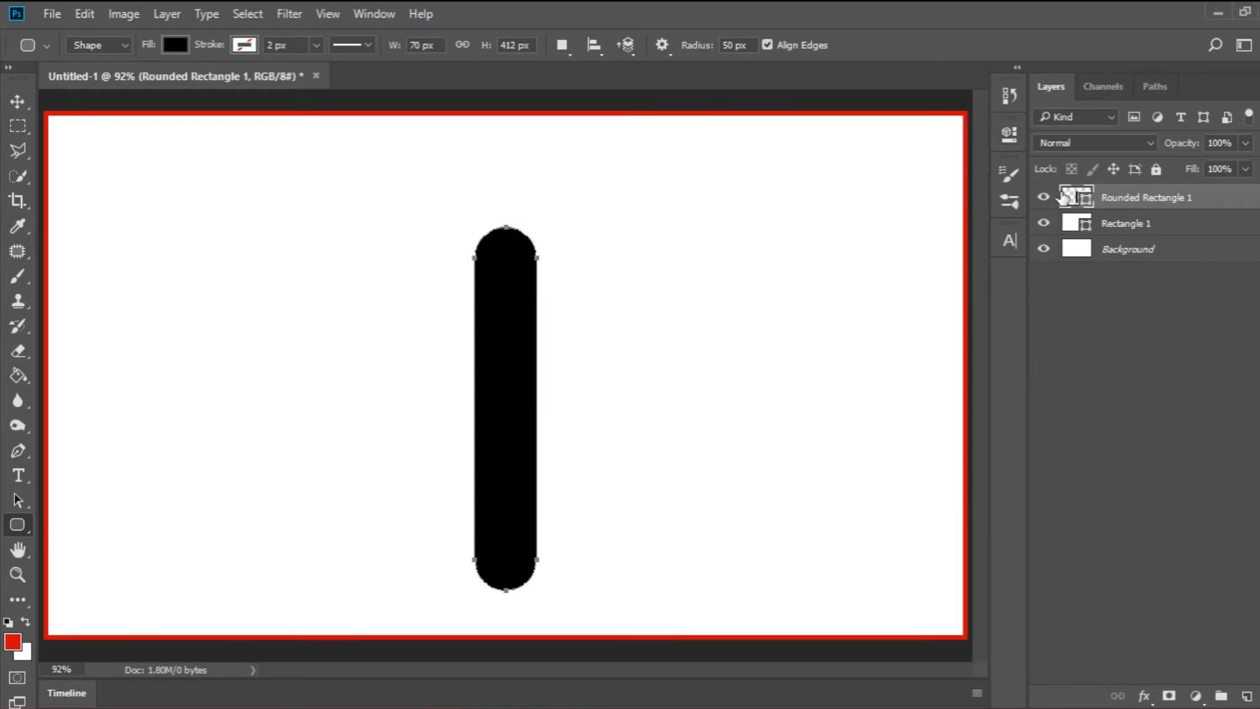
# - Change the rounded rectangle's fill to the red cd0a0a sampled from the foreground colour swatch
pyautogui.doubleClick(1066, 197)
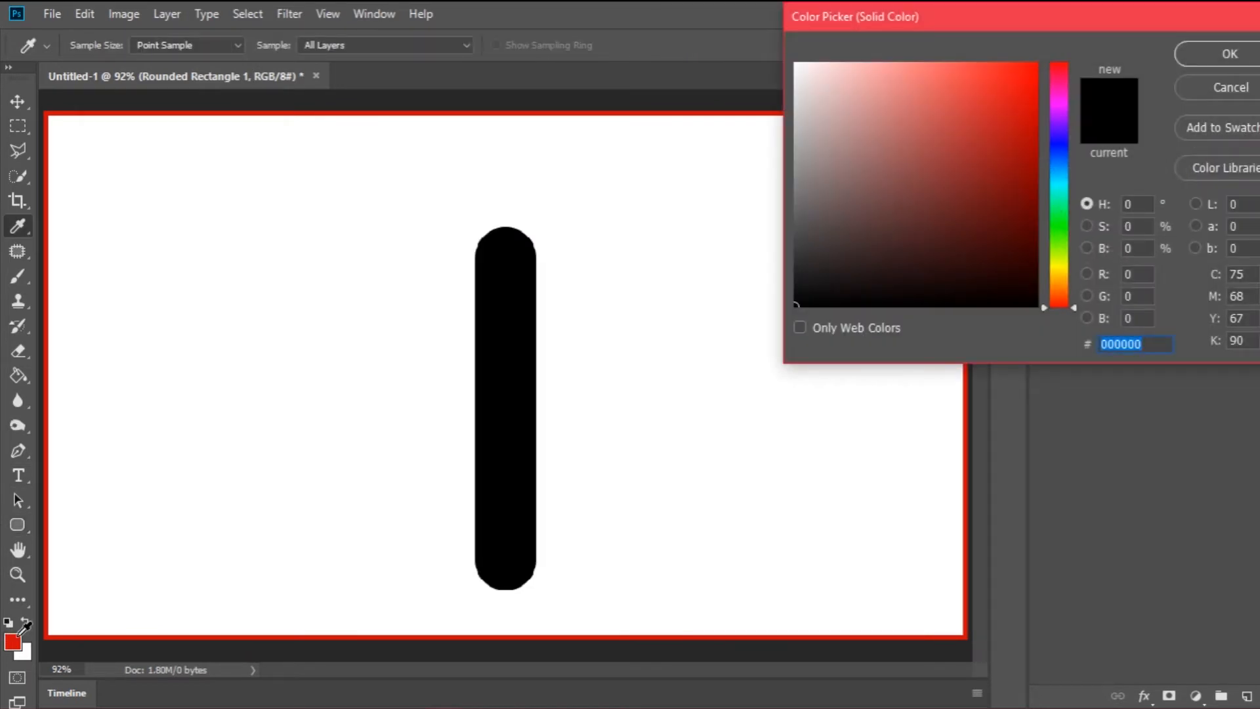
pyautogui.click(20, 635)
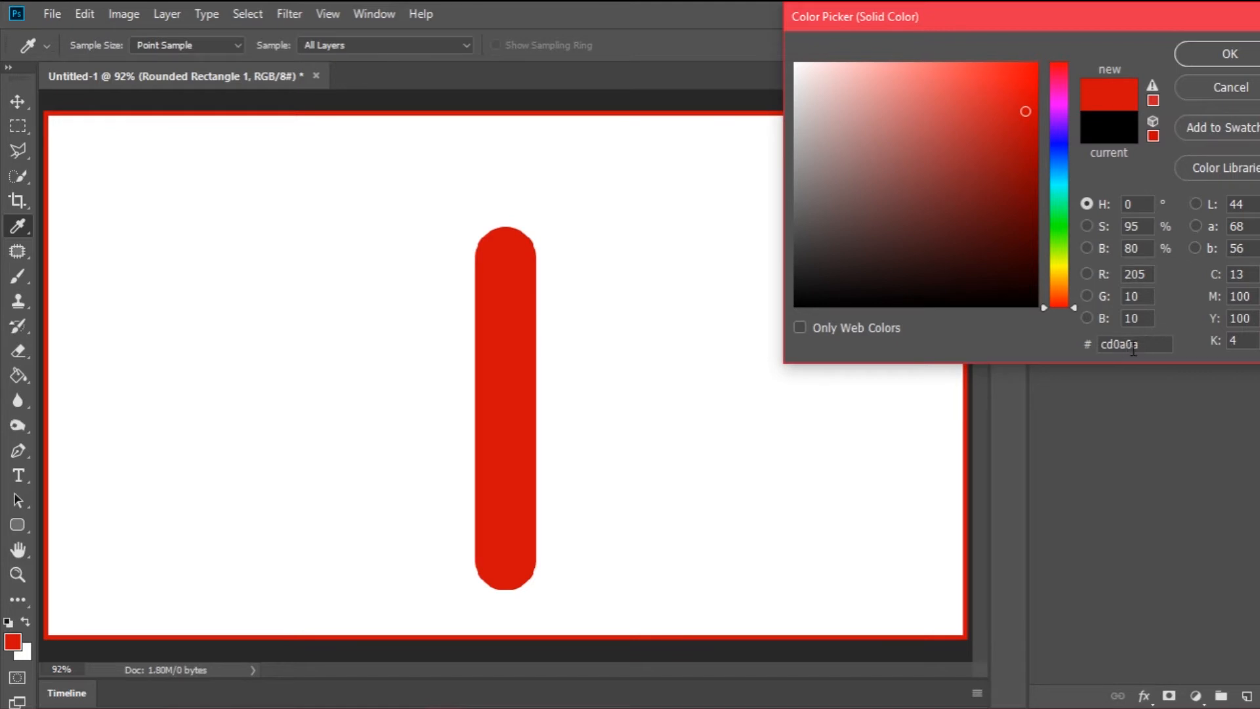
pyautogui.click(1219, 57)
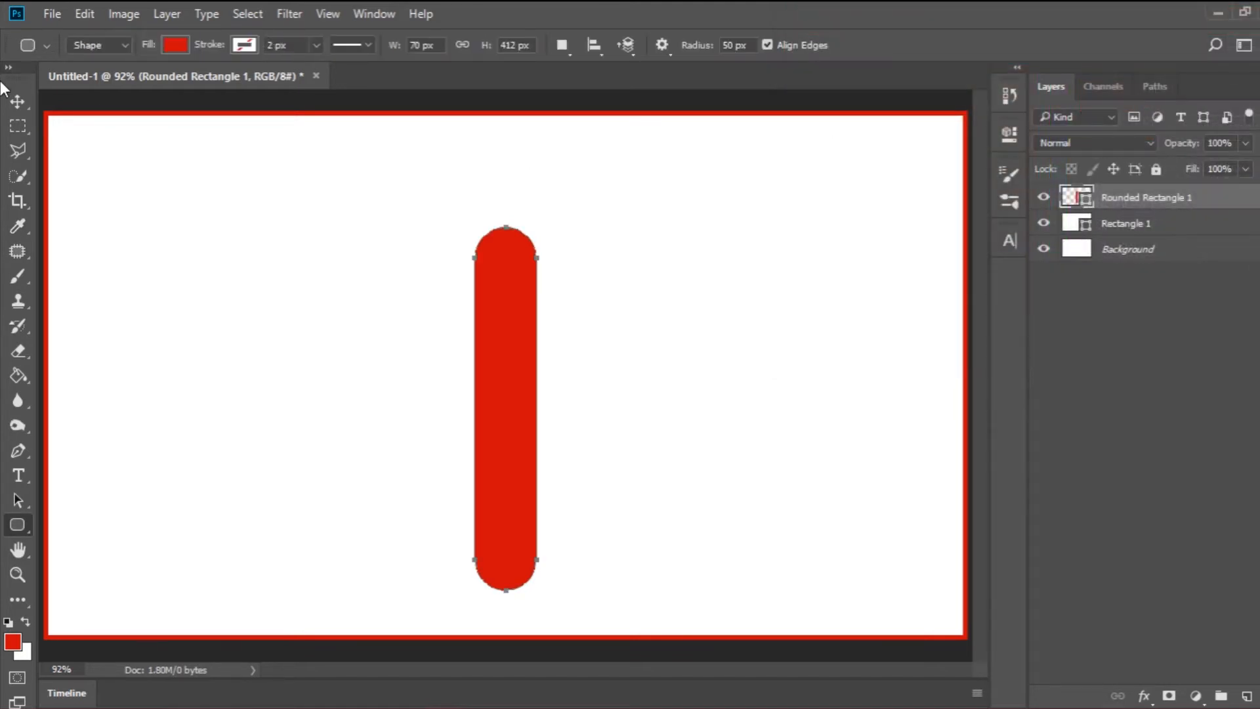
# - Move the red rounded rectangle straight up to the card's vertical centre and deselect its layer
pyautogui.click(18, 101)
pyautogui.moveTo(518, 331); pyautogui.dragTo(517, 301)
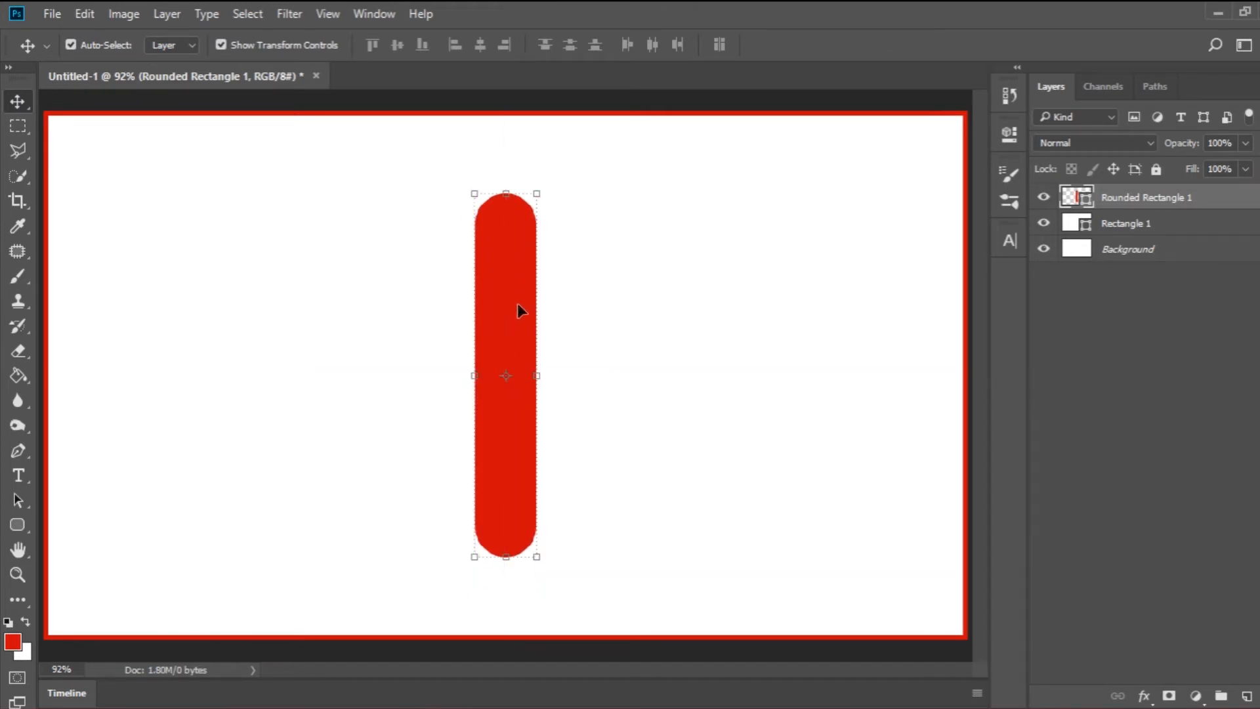
pyautogui.click(1108, 317)
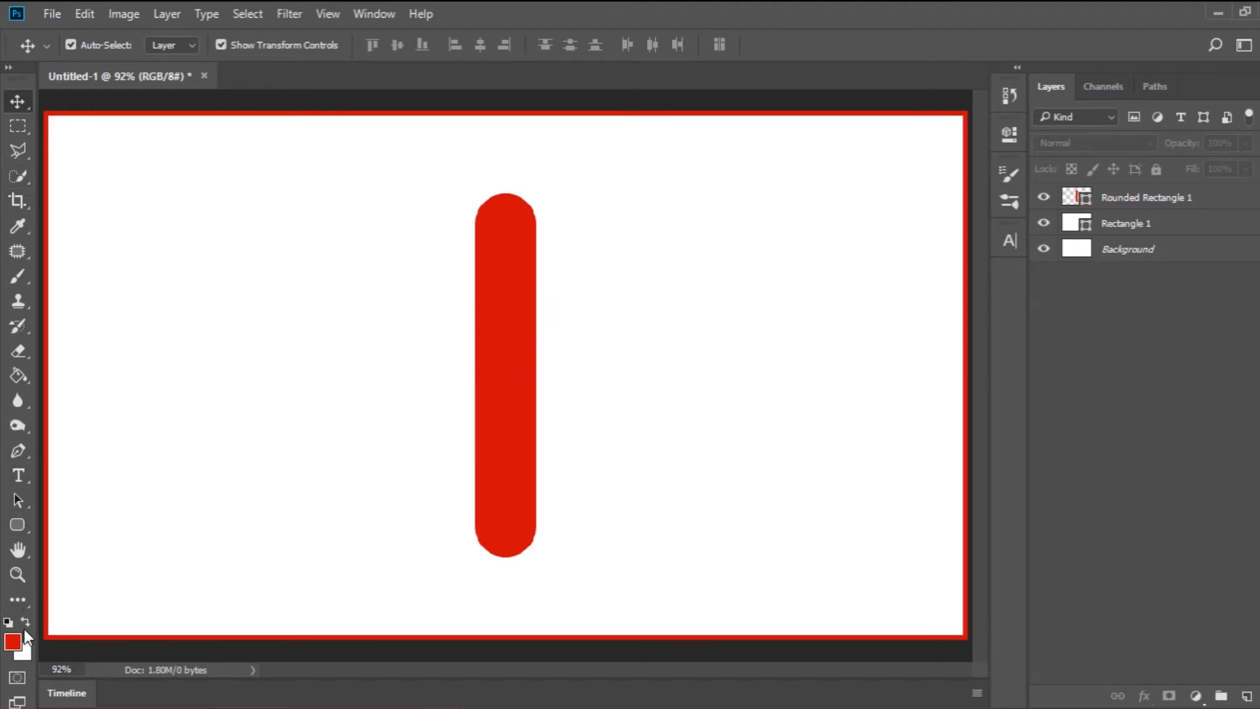
# - Set up the Type tool with a white foreground colour and the Uni Sans font in Heavy CAPS style
pyautogui.click(21, 479)
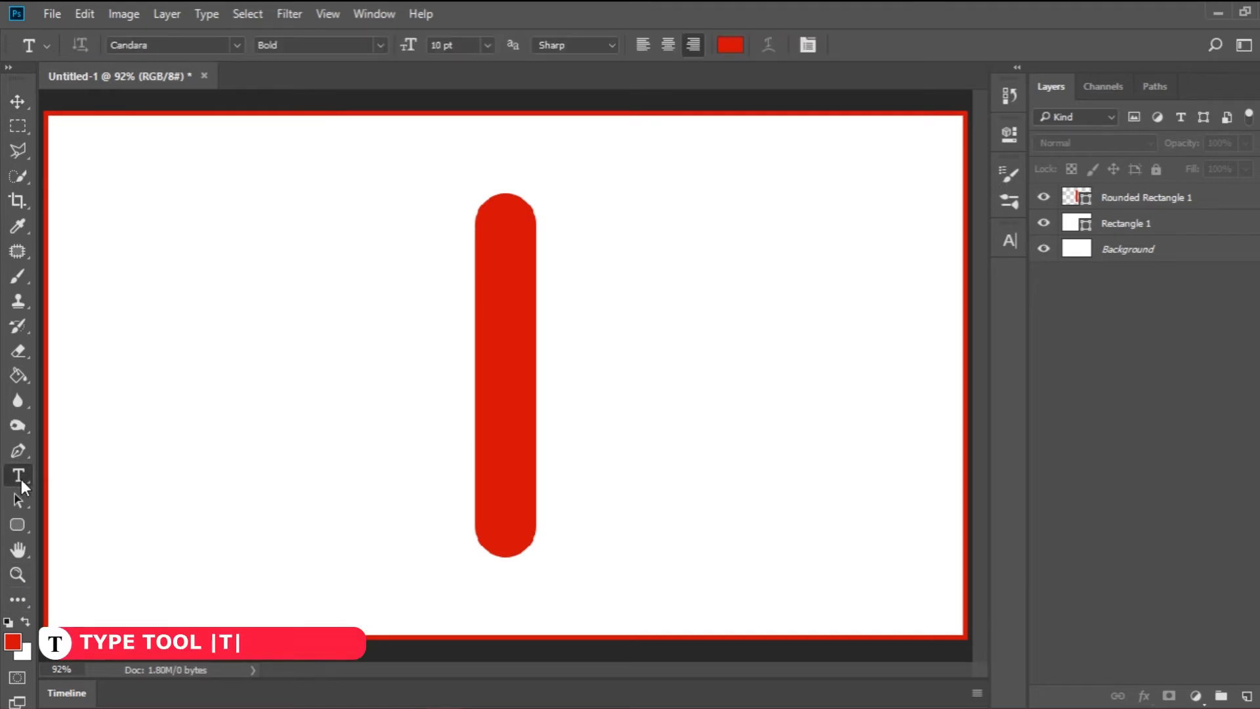
pyautogui.click(27, 621)
pyautogui.click(231, 42)
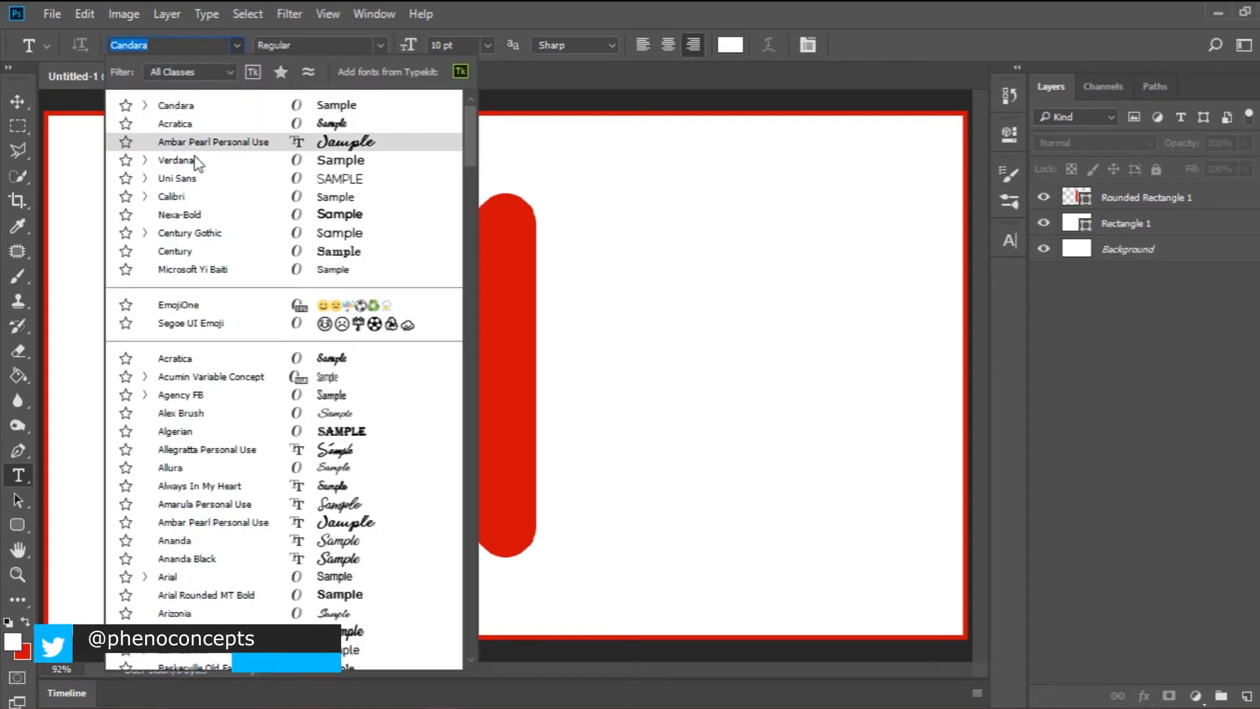
pyautogui.click(235, 189)
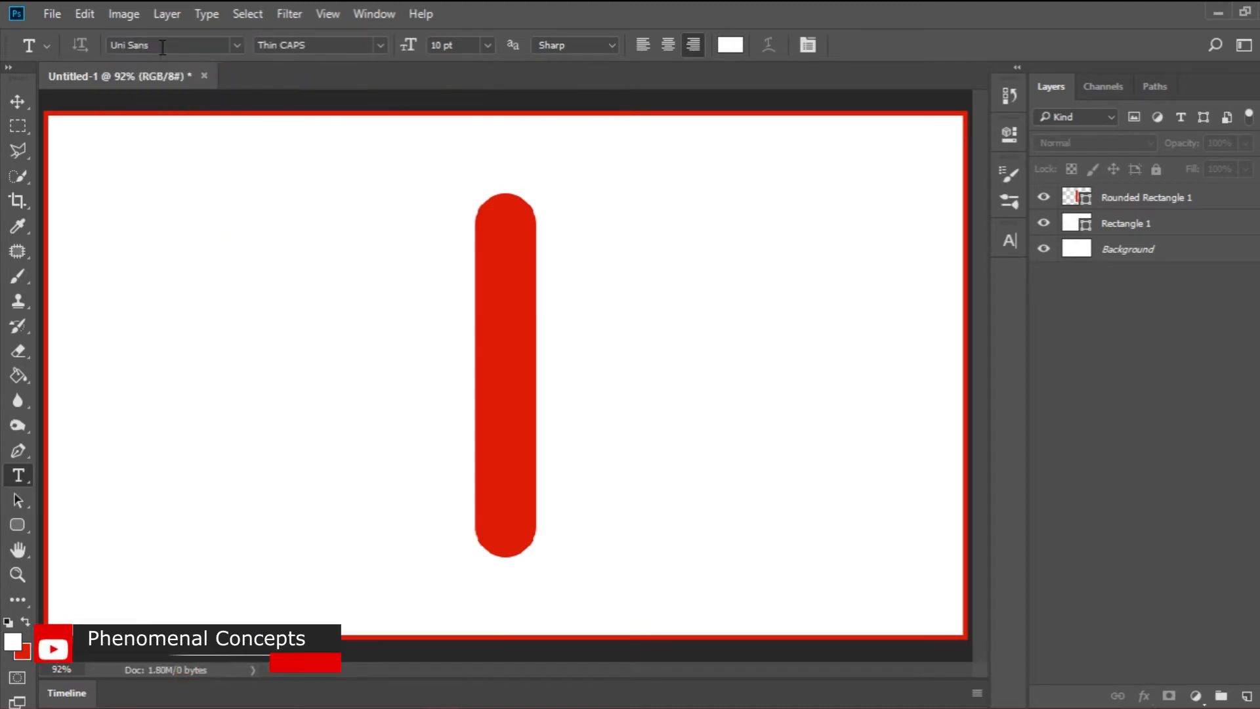
pyautogui.click(163, 47)
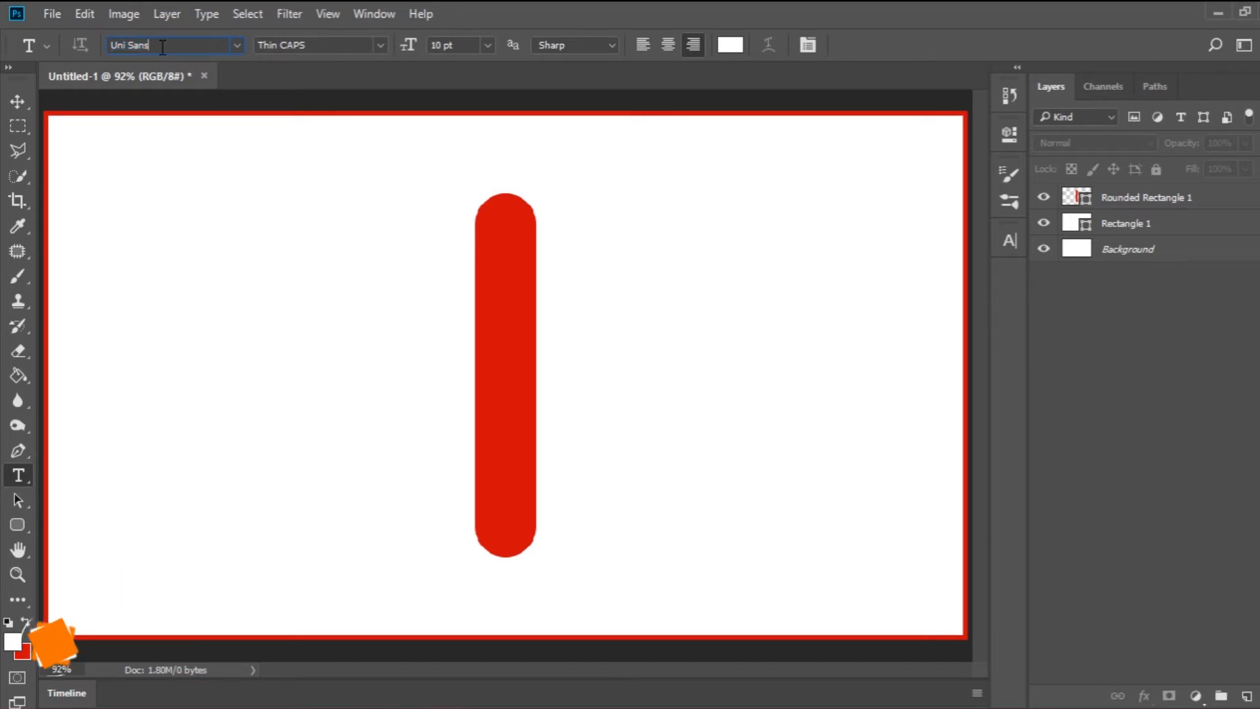
pyautogui.click(378, 43)
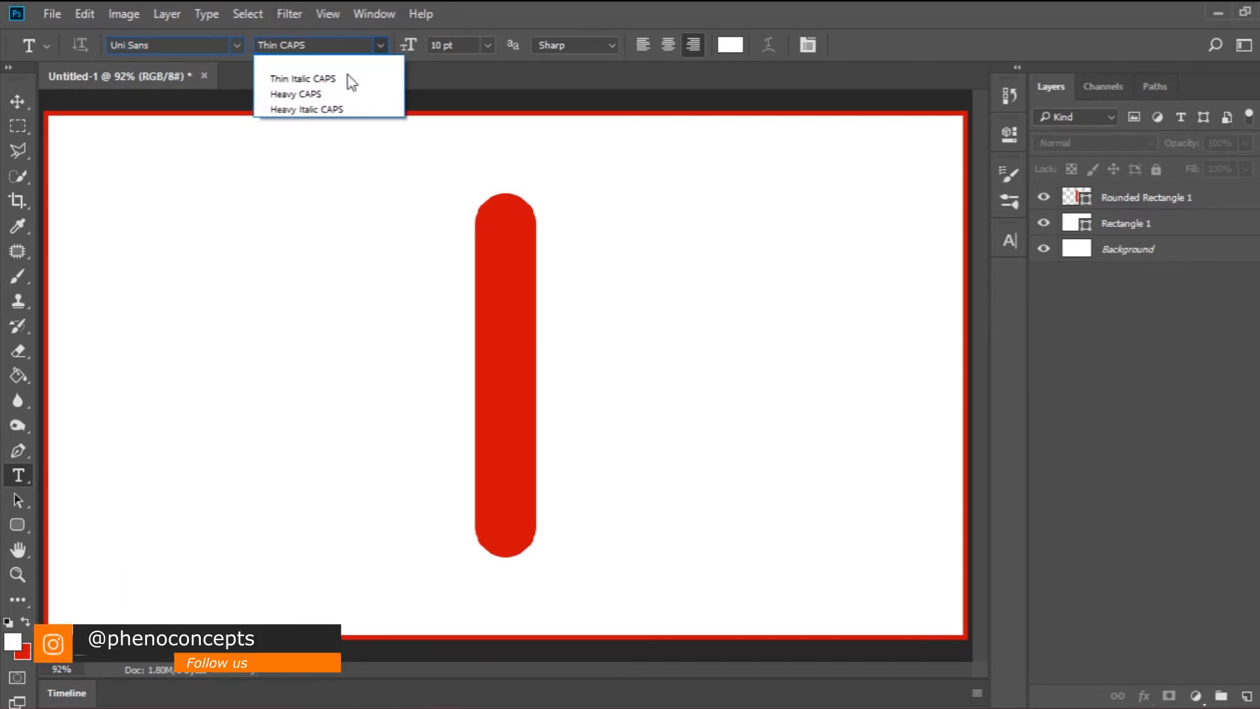
pyautogui.click(310, 90)
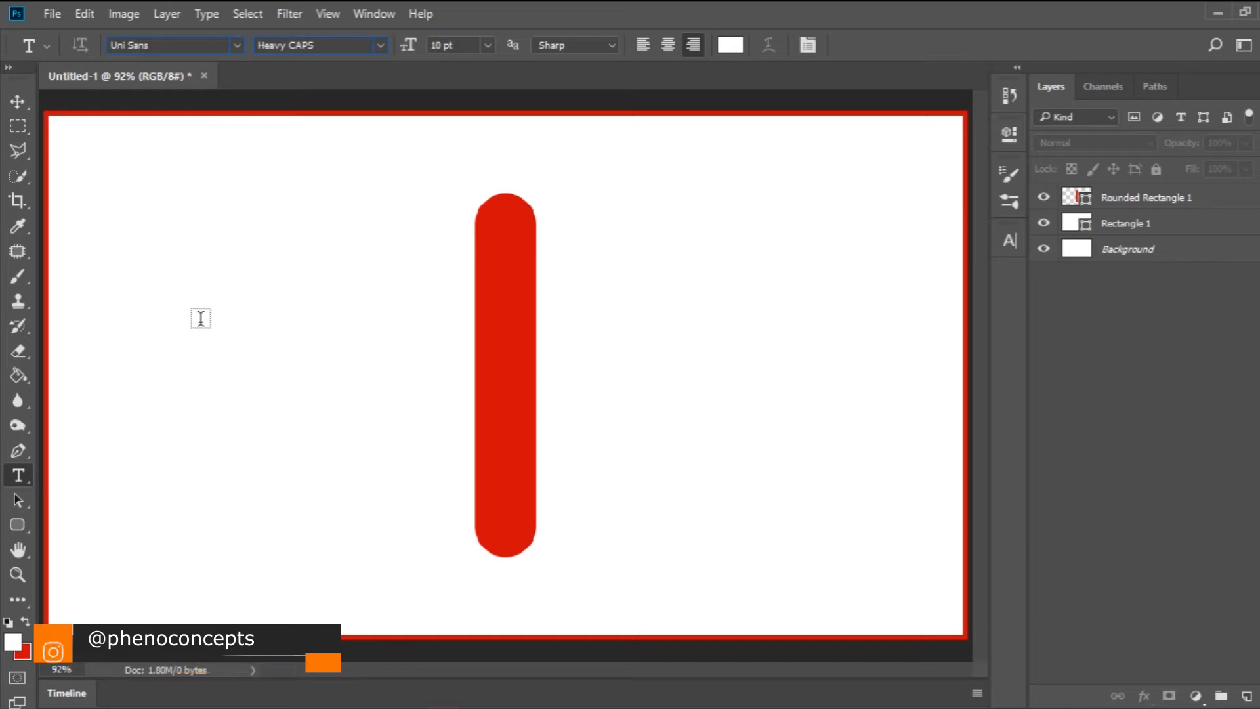
# - Switch to Notepad, copy the first two lines with the business name and its products, and minimise the notes
pyautogui.click(704, 708)
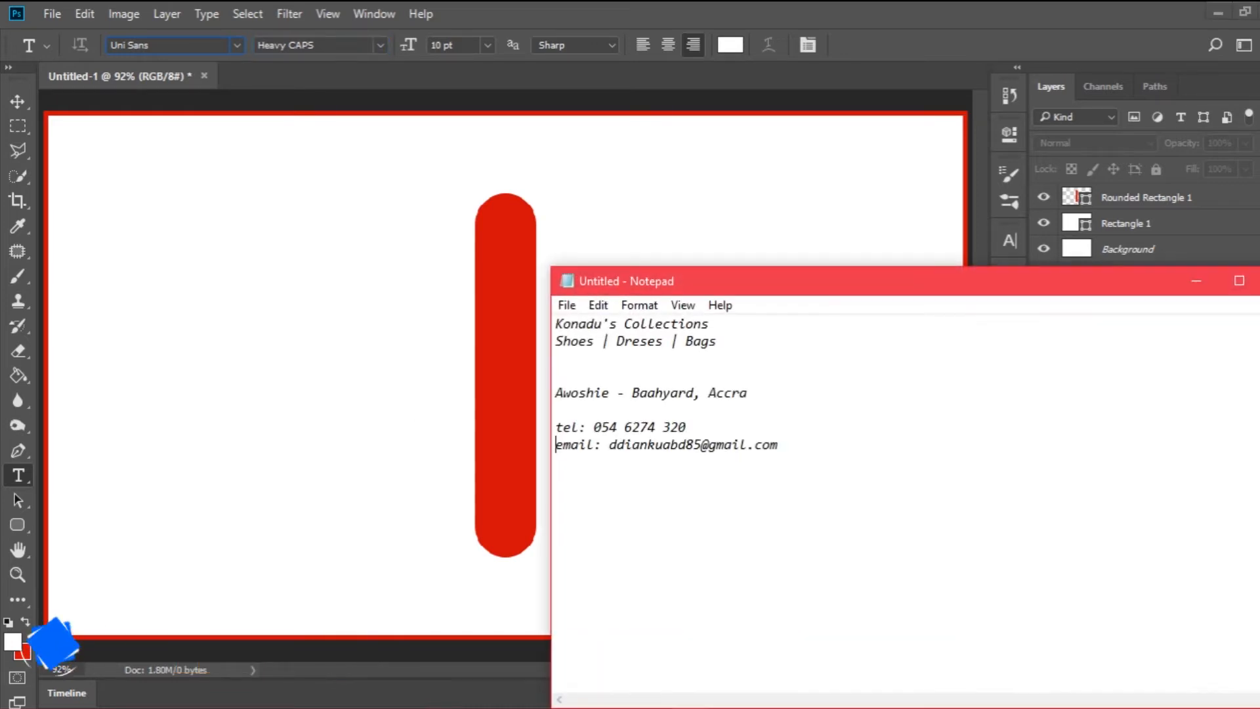
pyautogui.moveTo(716, 341); pyautogui.dragTo(472, 287)
pyautogui.hotkey('ctrl', 'c')
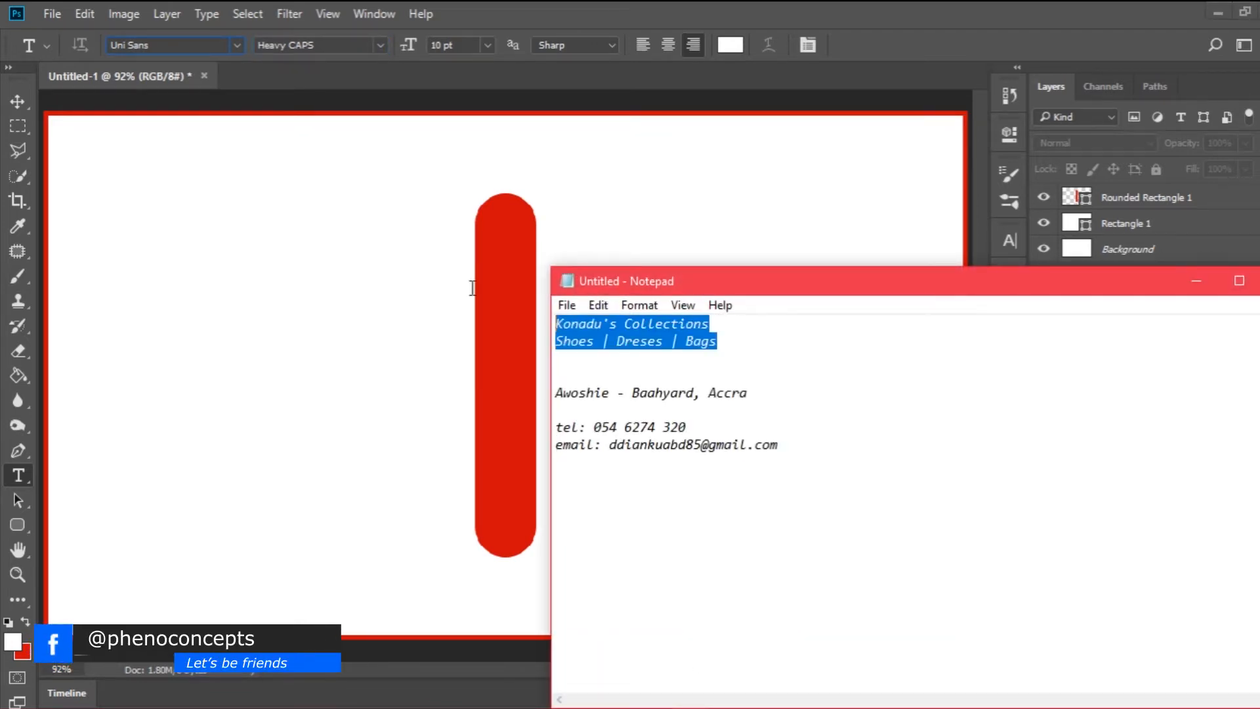
pyautogui.click(1196, 281)
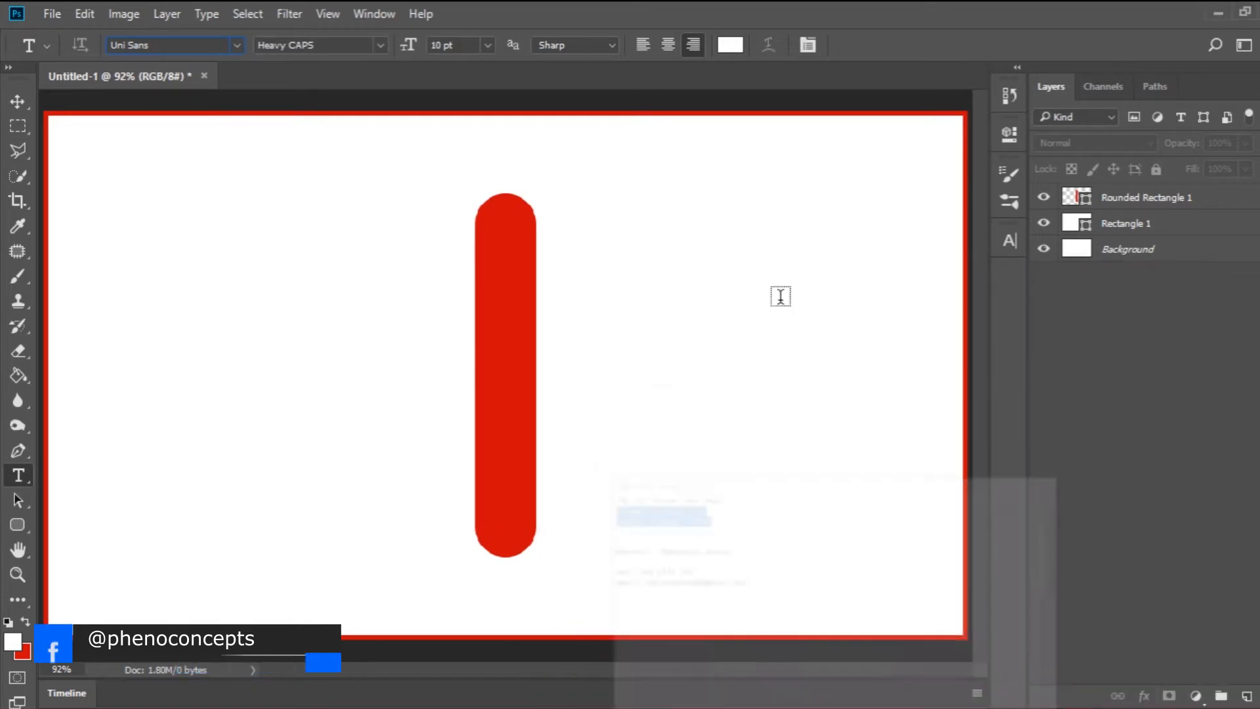
# - Paste the copied two lines as a new text layer on the card's left half and centre-align them
pyautogui.click(231, 312)
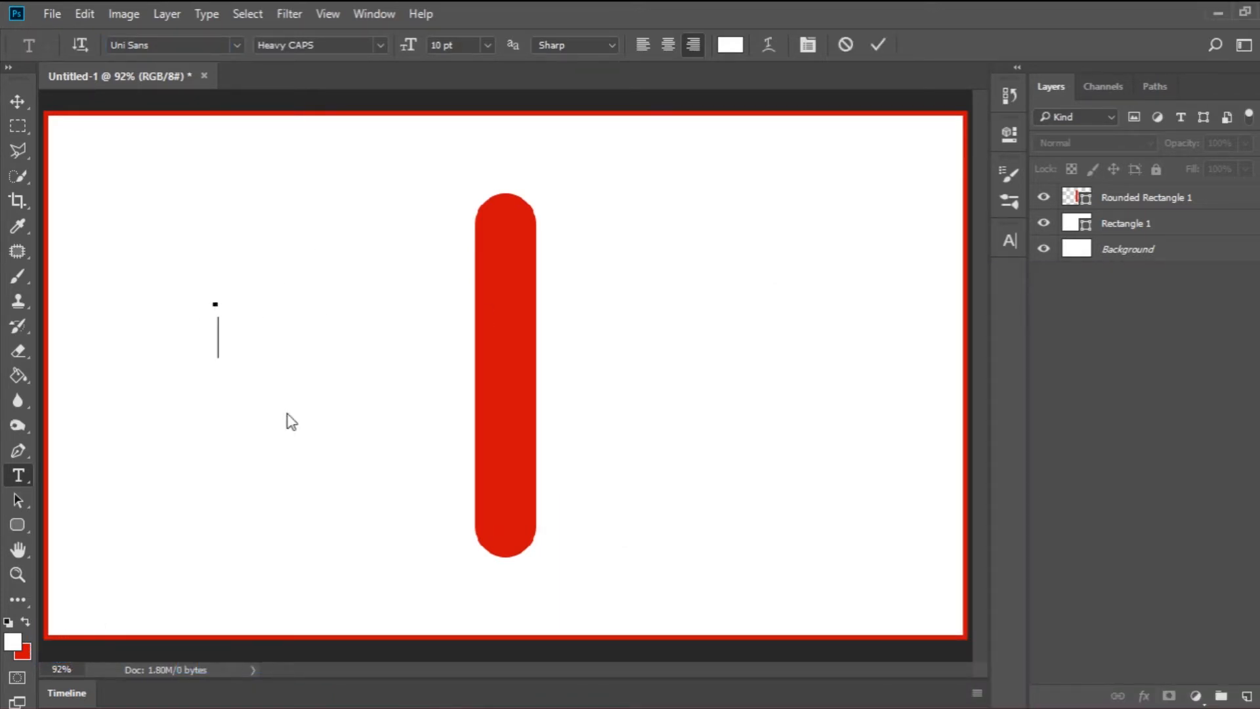
pyautogui.hotkey('ctrl', 'v')
pyautogui.hotkey('ctrl', 'a')
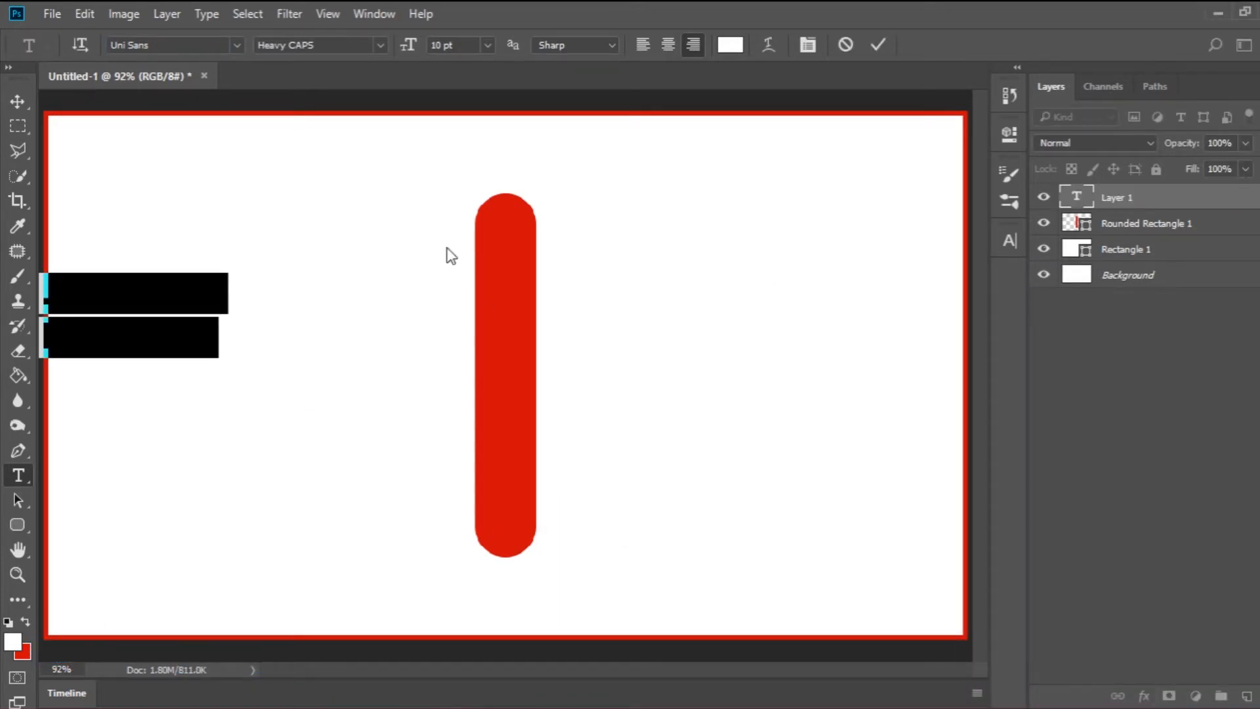
pyautogui.click(664, 46)
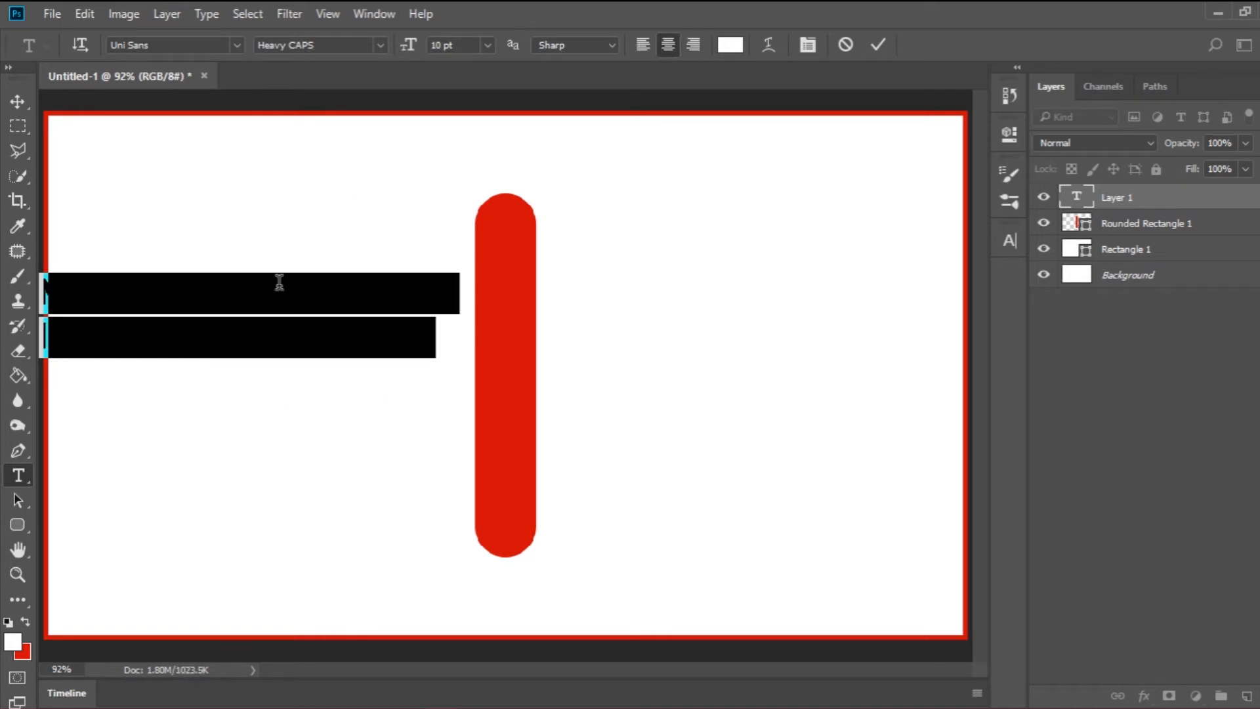
# - Set the pasted text's colour to dark grey 202020
pyautogui.click(730, 45)
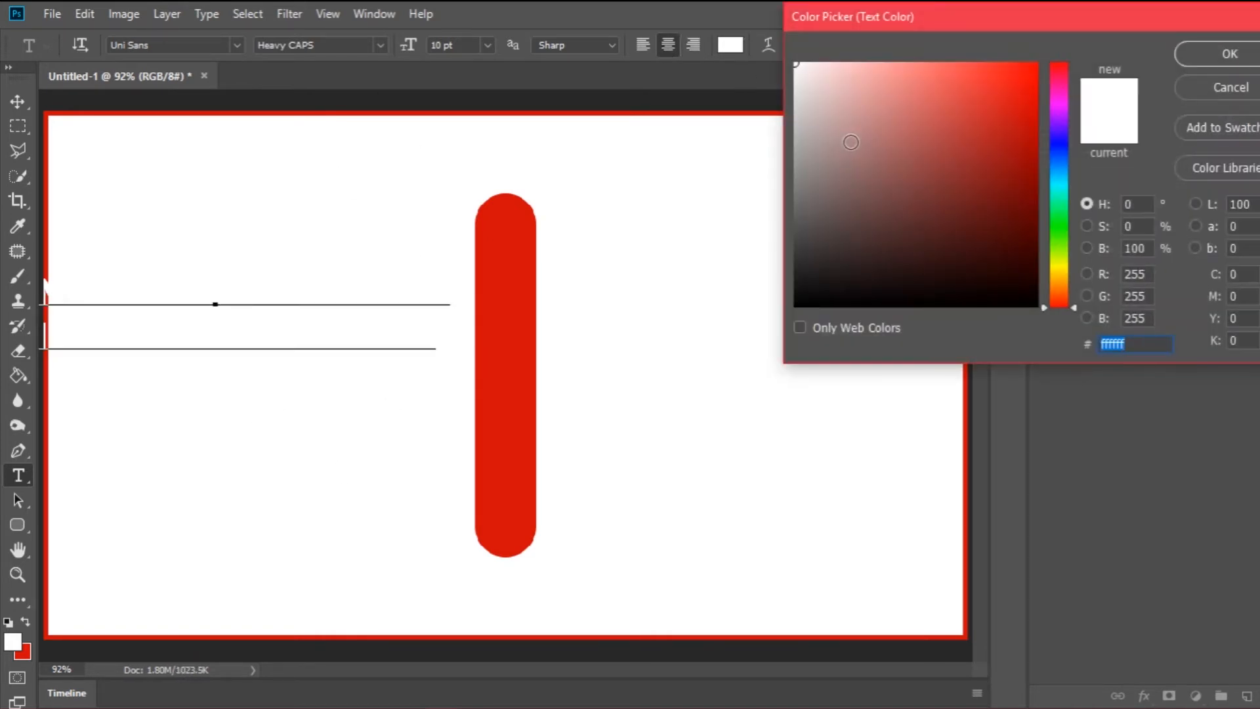
pyautogui.write('2020')
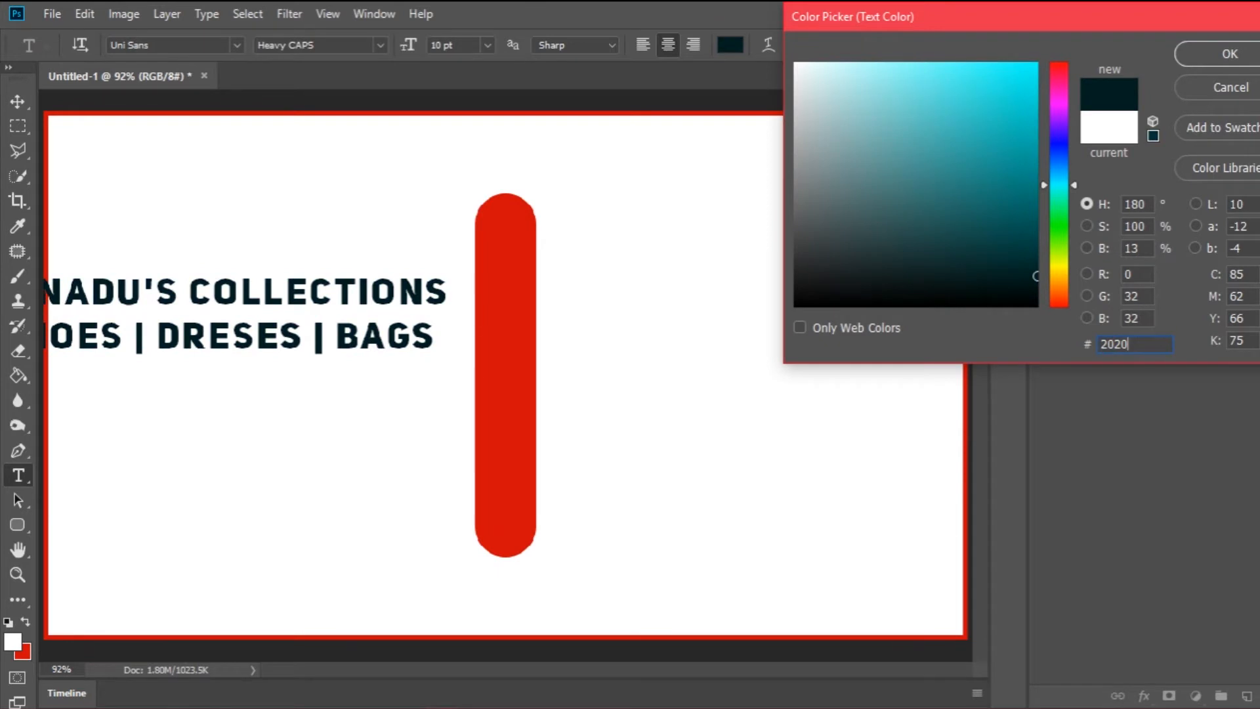
pyautogui.write('20')
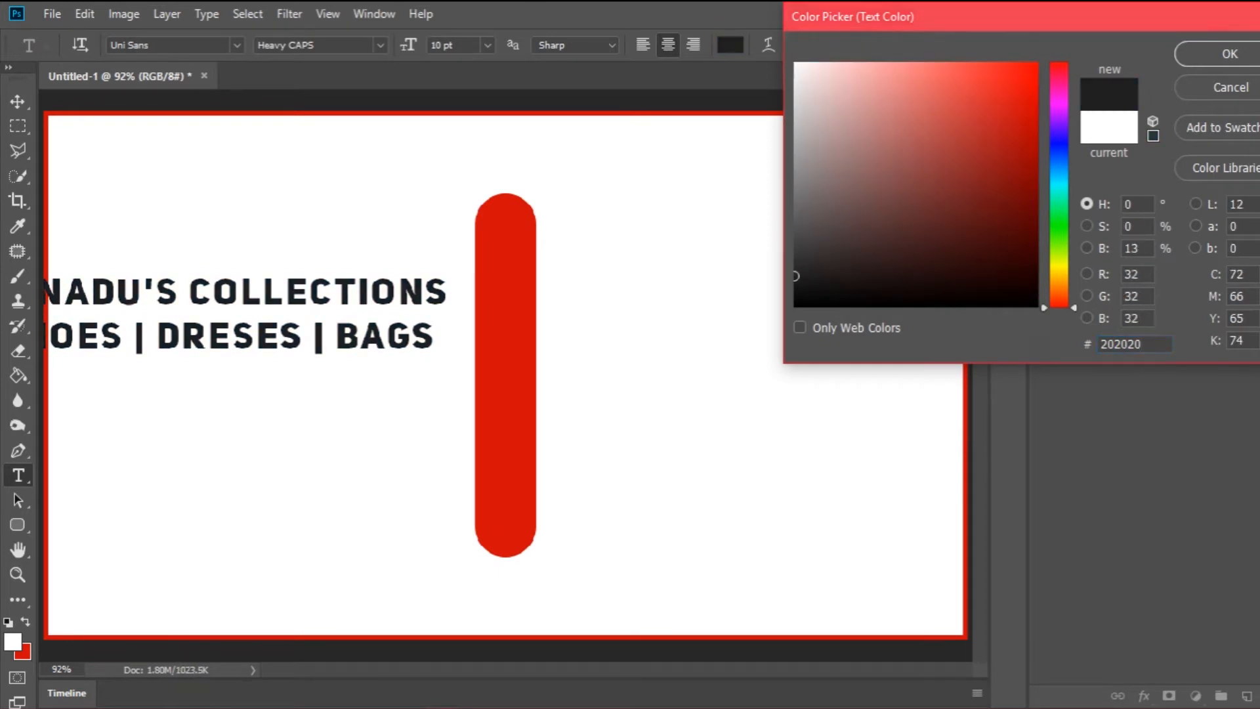
pyautogui.press('Return')
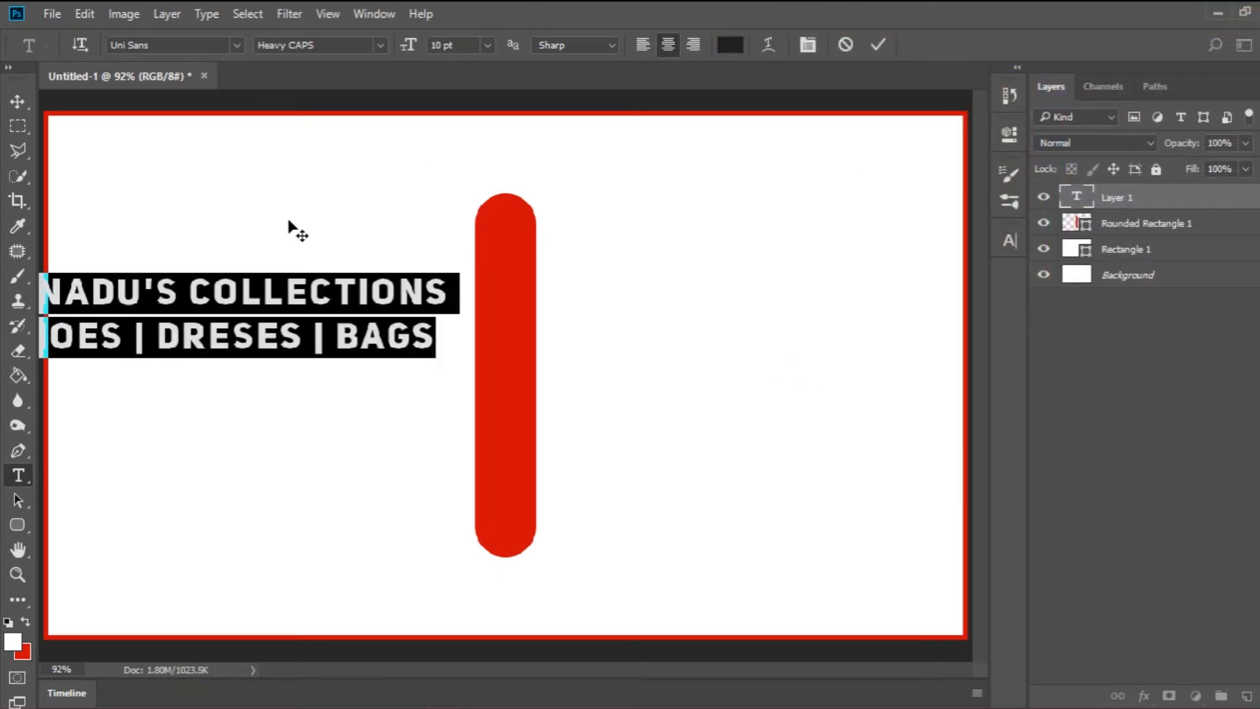
# - Move the text block right and slightly down onto the card, and correct "Dreses" to "Dresses"
pyautogui.click(221, 311)
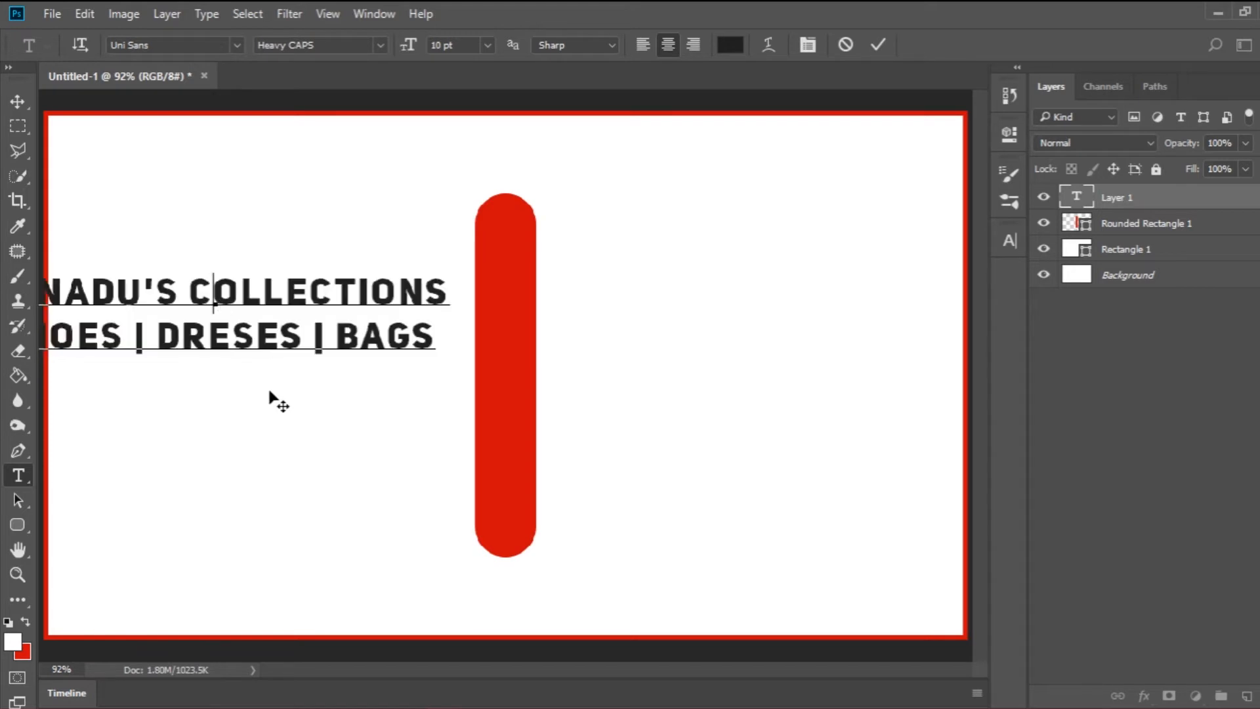
pyautogui.moveTo(275, 386); pyautogui.dragTo(363, 414)
pyautogui.write('SH')
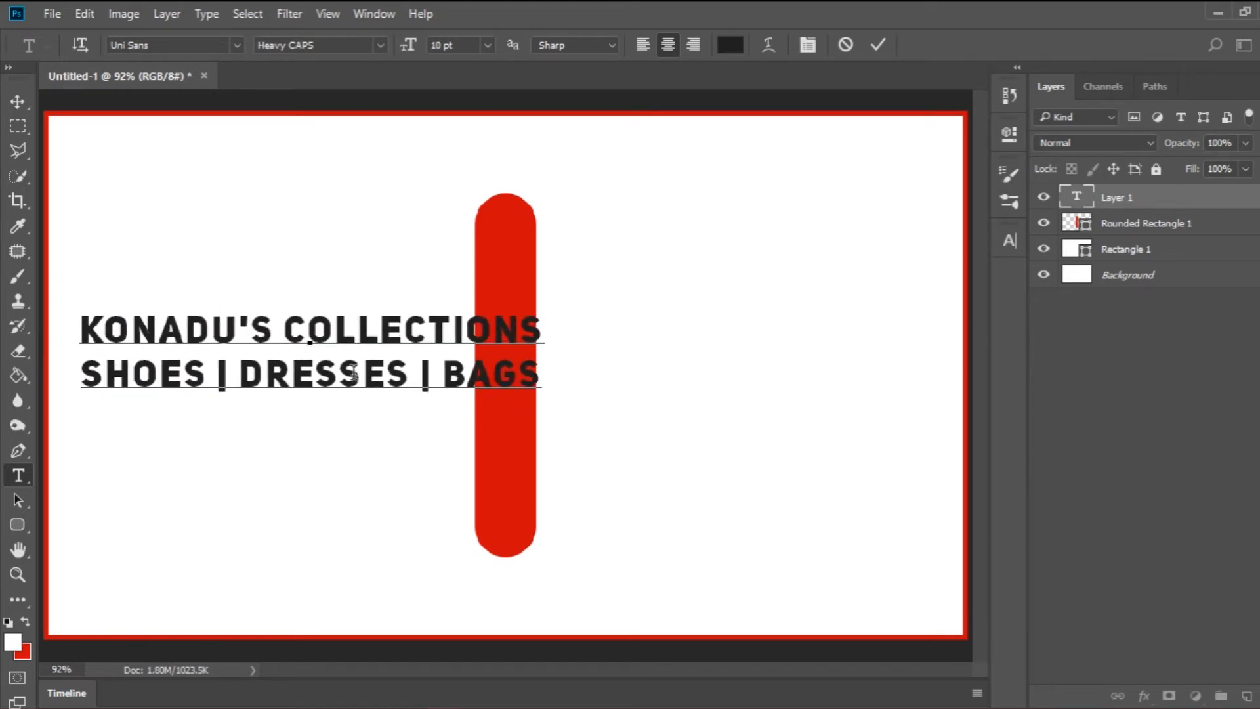
# - Change the font of both text lines to Verdana Regular and commit the text
pyautogui.click(545, 373)
pyautogui.hotkey('ctrl', 'a')
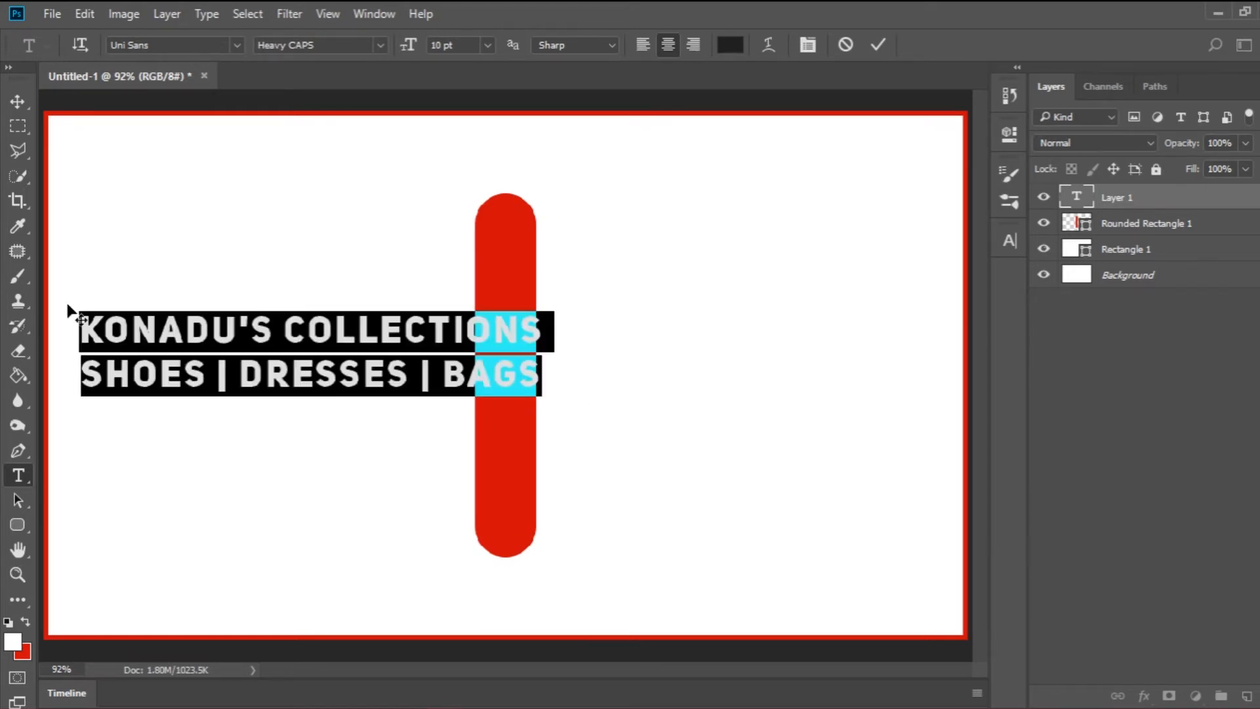
pyautogui.write('ver')
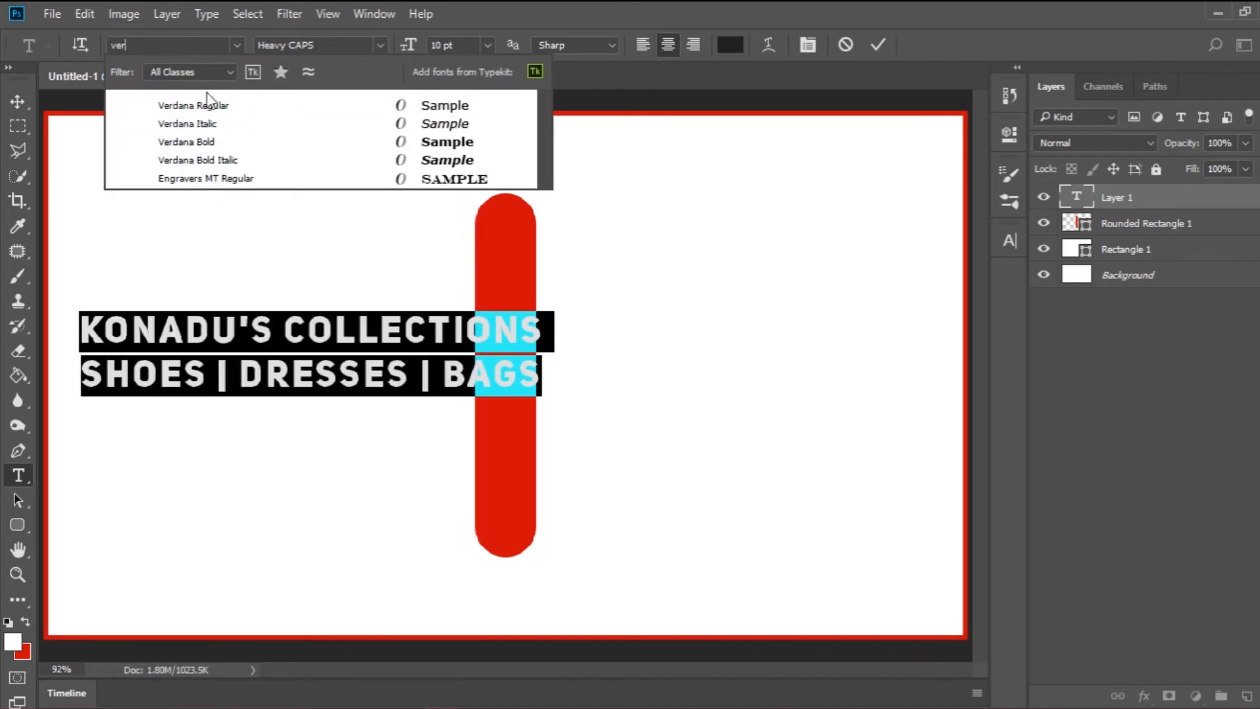
pyautogui.click(211, 106)
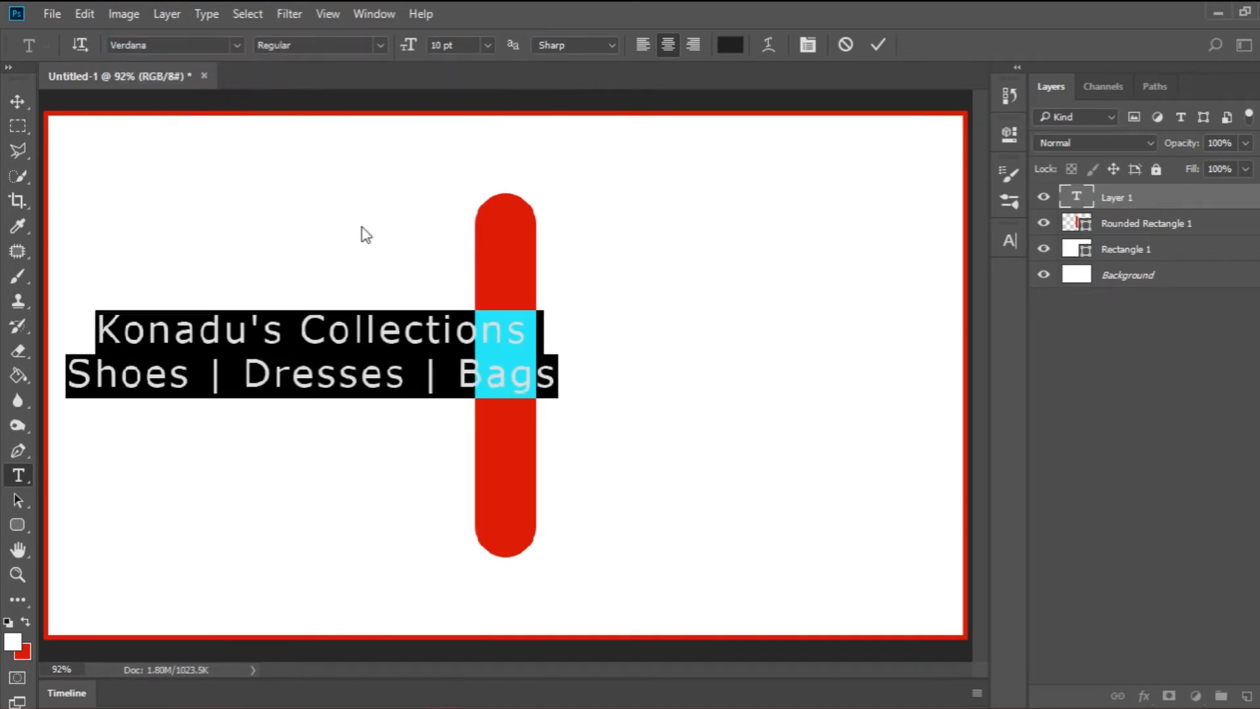
pyautogui.click(877, 46)
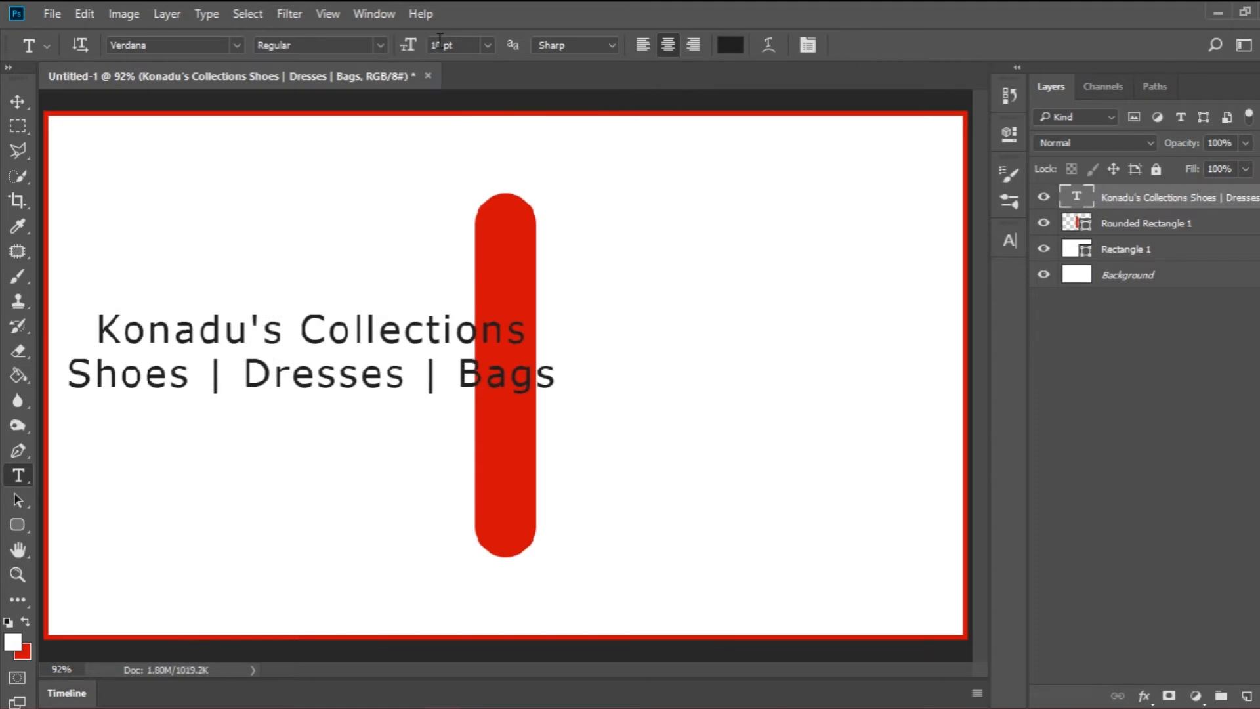
# - Apply All Caps to both text lines and set their size to 6 pt
pyautogui.click(372, 14)
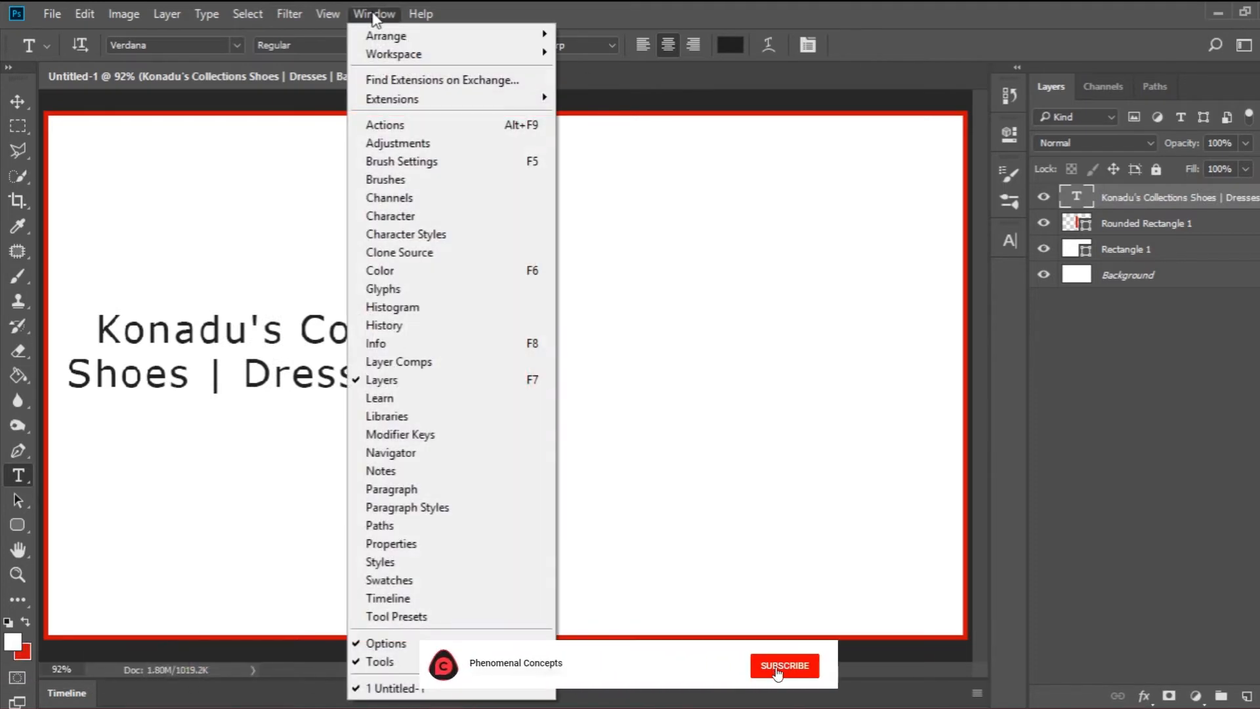
pyautogui.click(390, 216)
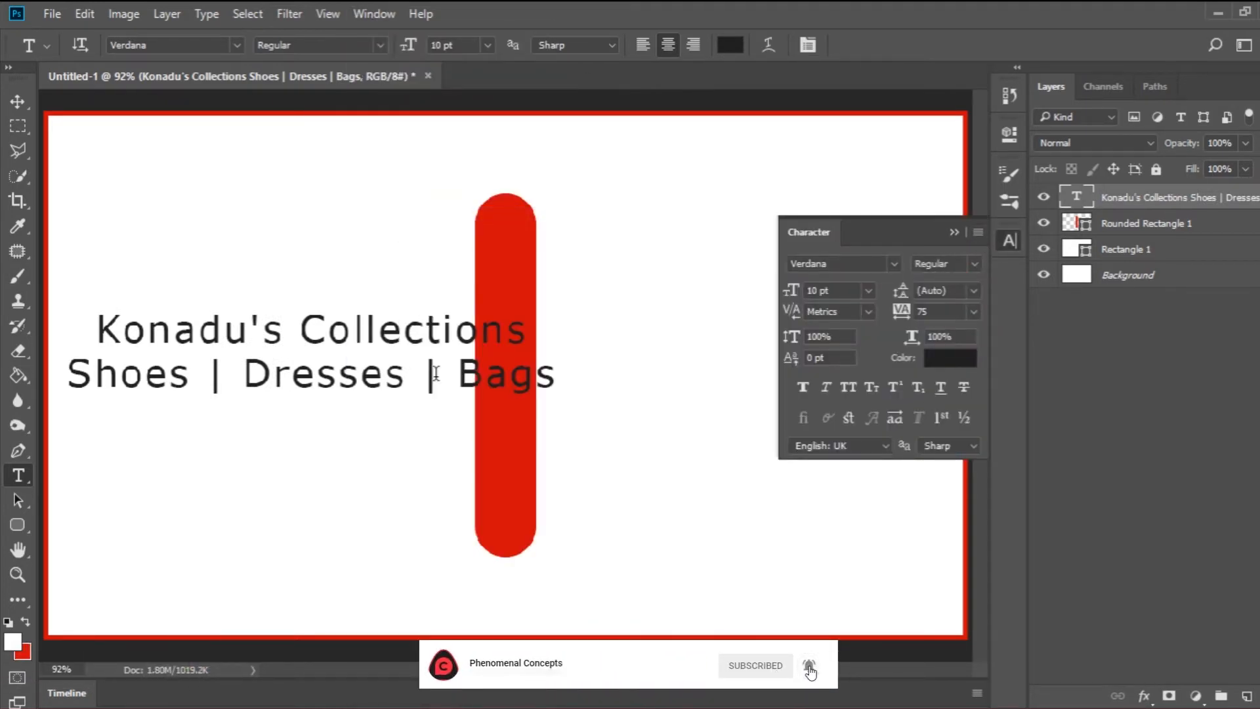
pyautogui.click(327, 368)
pyautogui.hotkey('ctrl', 'a')
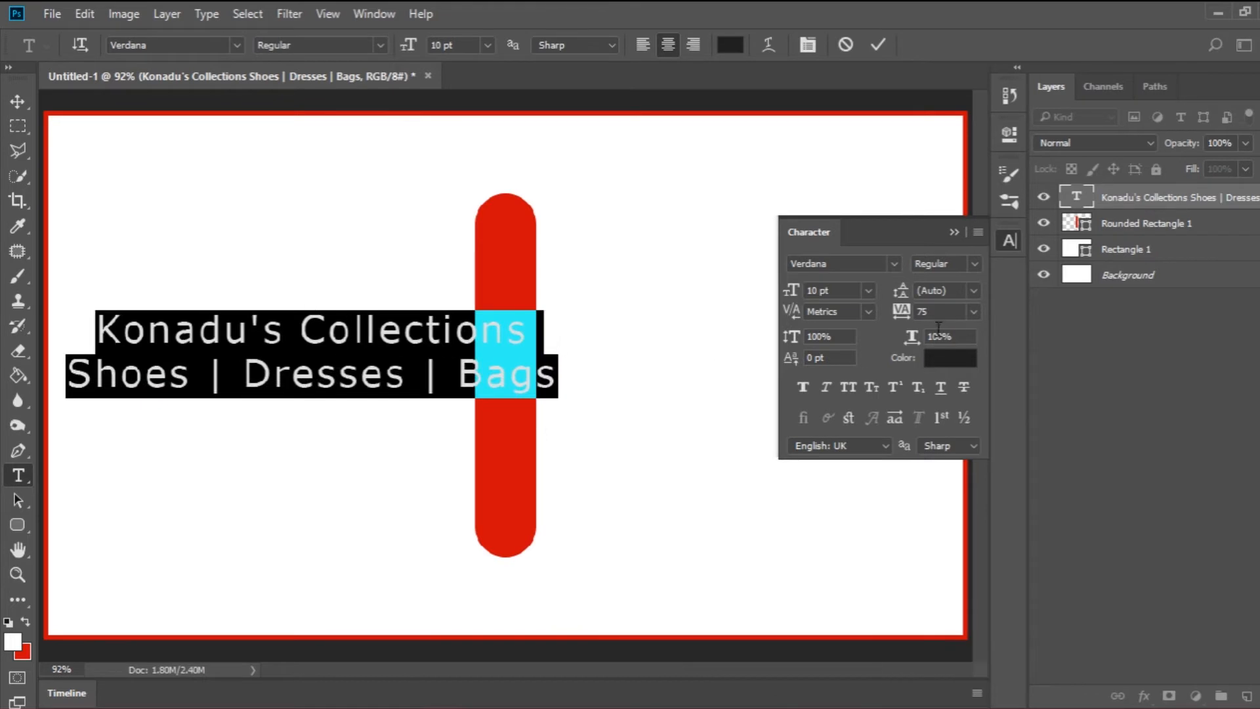
pyautogui.click(845, 388)
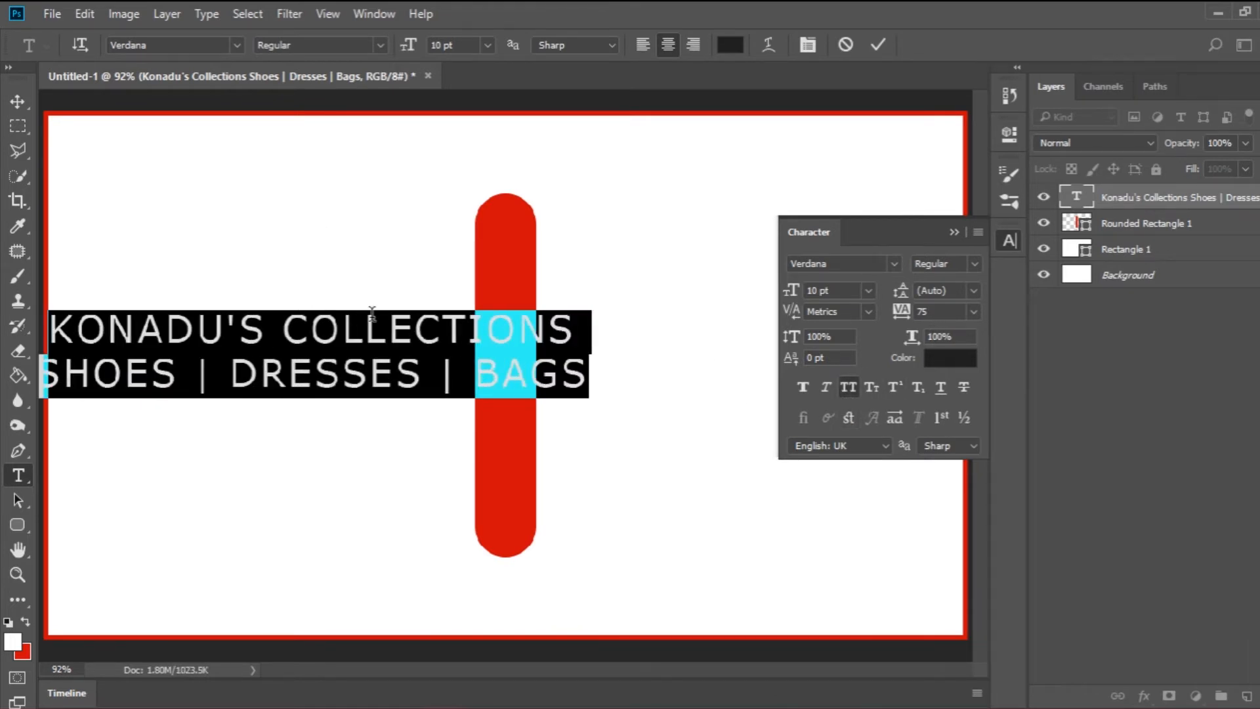
pyautogui.click(869, 290)
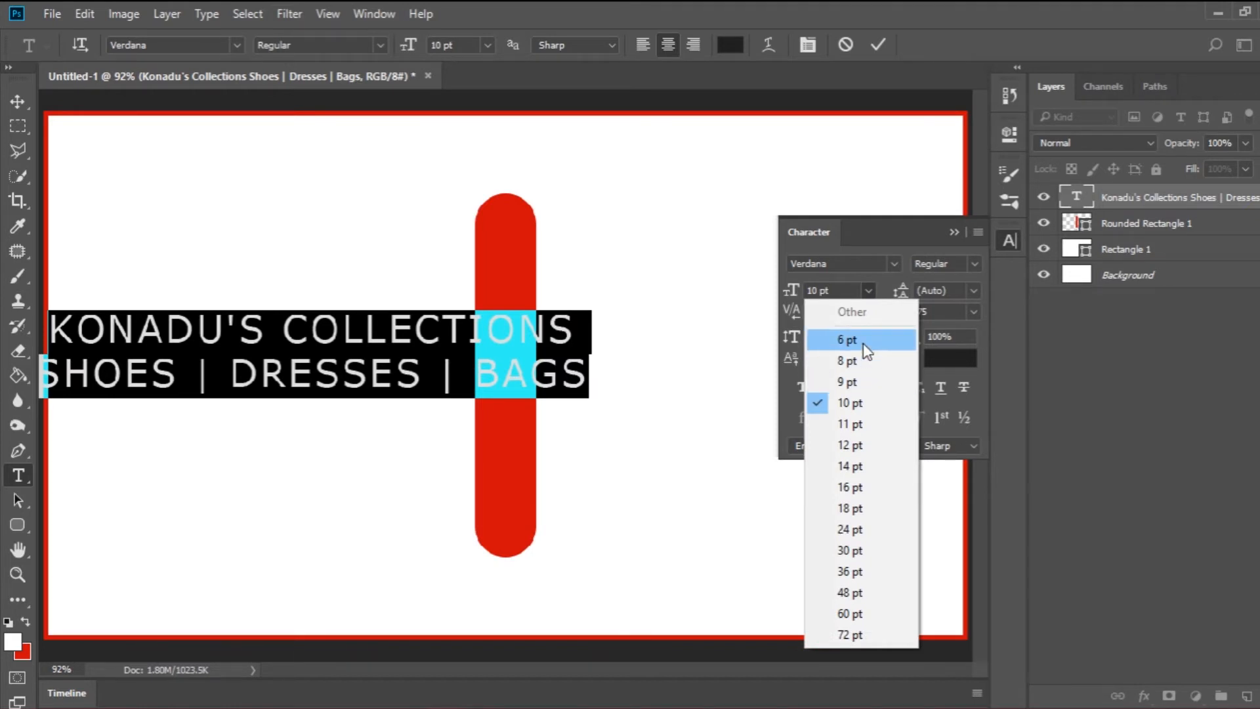
pyautogui.click(846, 340)
# - Enlarge the "Konadu's Collections" line to 8 pt and shift the text block slightly to the left
pyautogui.tripleClick(347, 332)
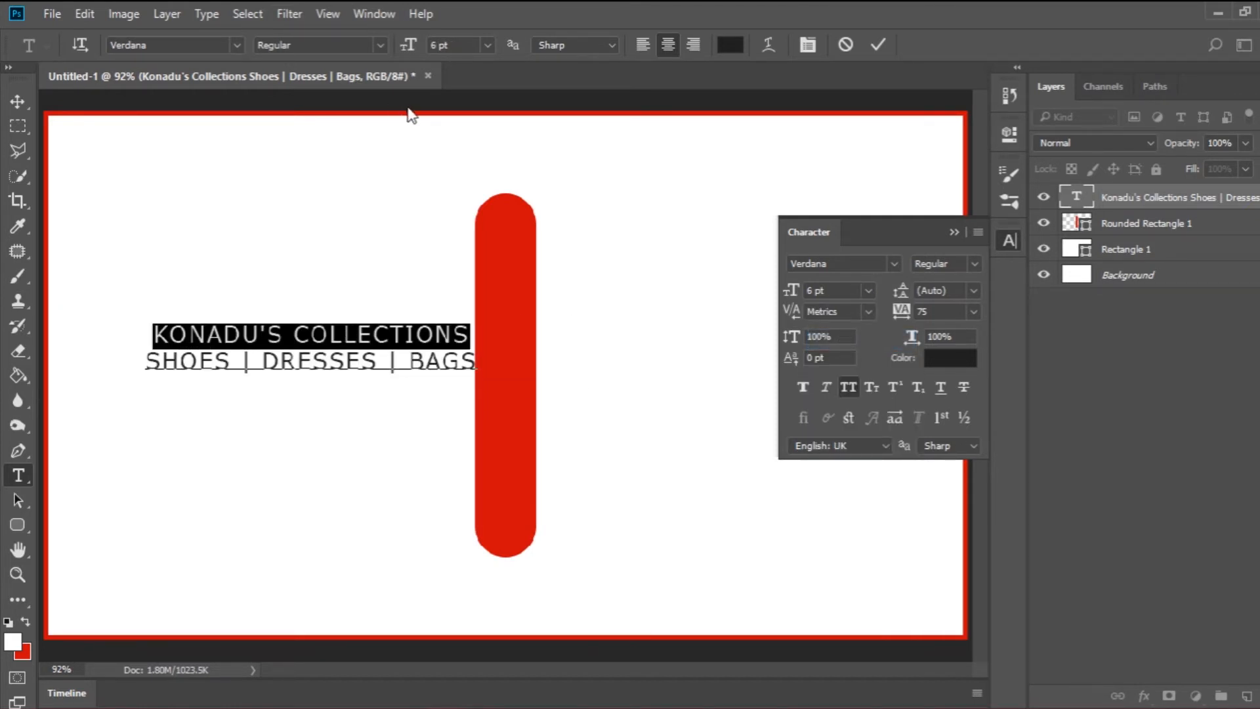
pyautogui.click(489, 44)
pyautogui.click(483, 120)
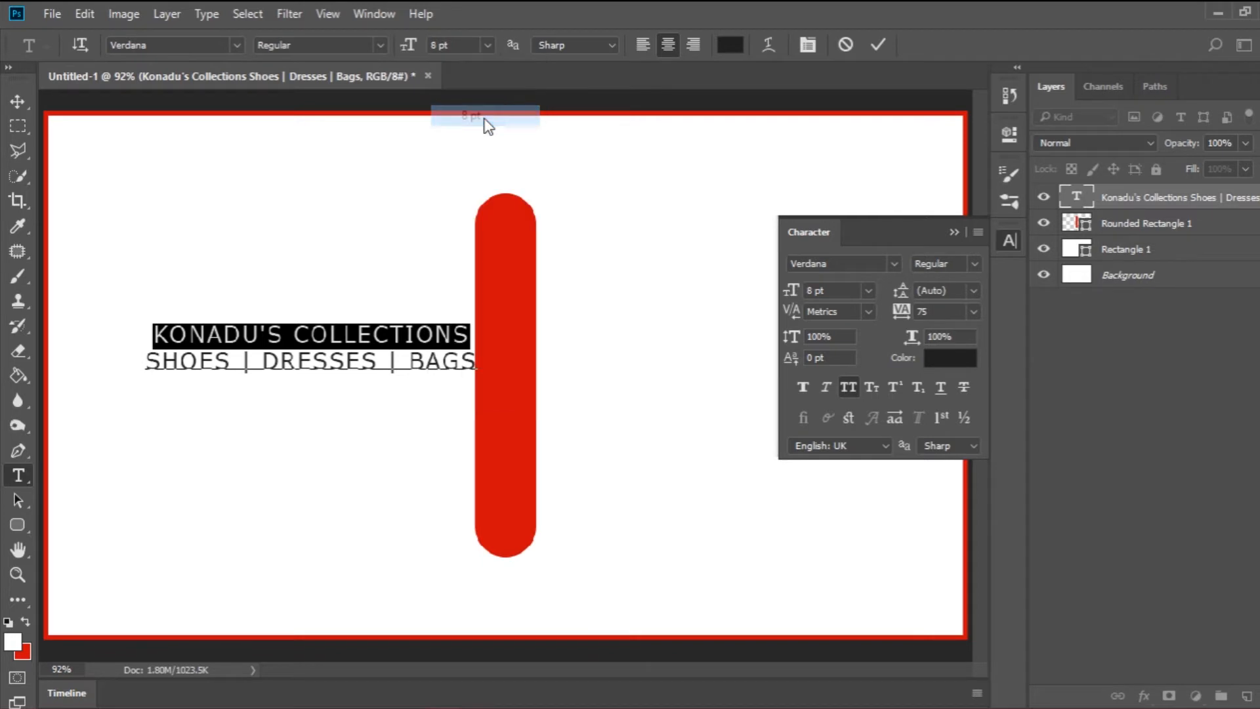
pyautogui.click(389, 330)
pyautogui.moveTo(423, 409); pyautogui.dragTo(402, 416)
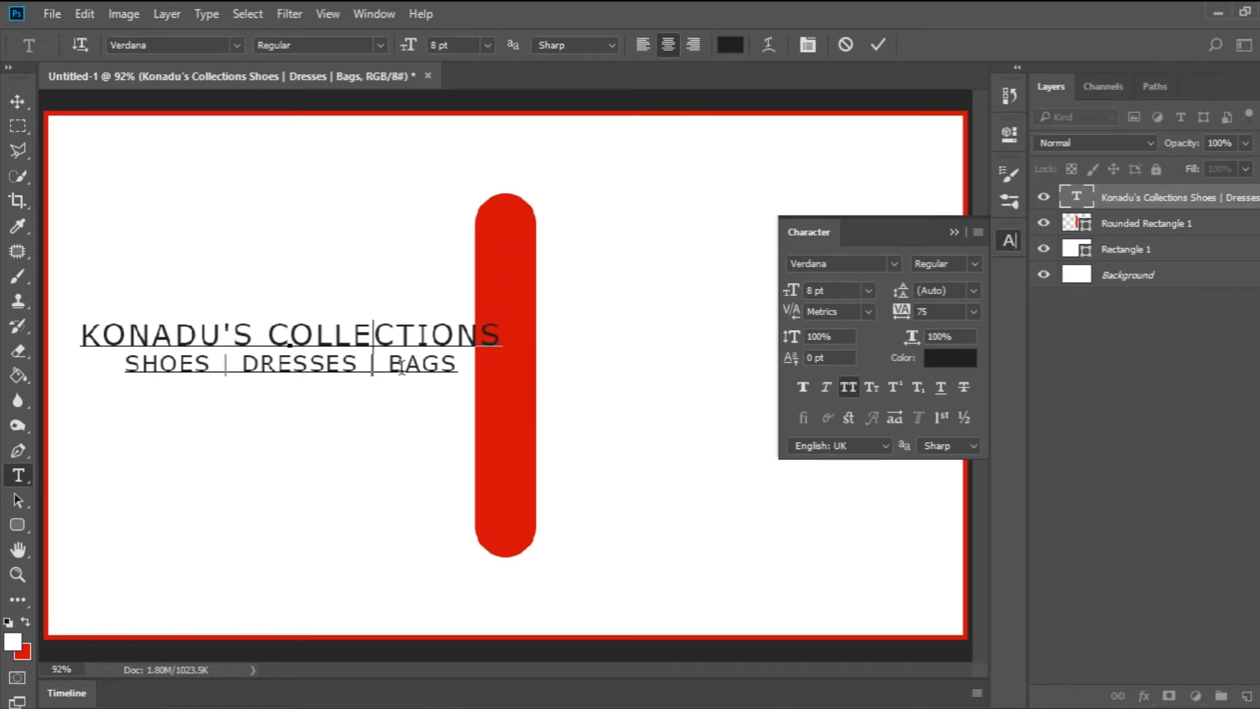
# - Underline the "Konadu's Collections" line, set the leading of the "Shoes | Dresses | Bags" line to 10 pt and commit the text
pyautogui.tripleClick(374, 334)
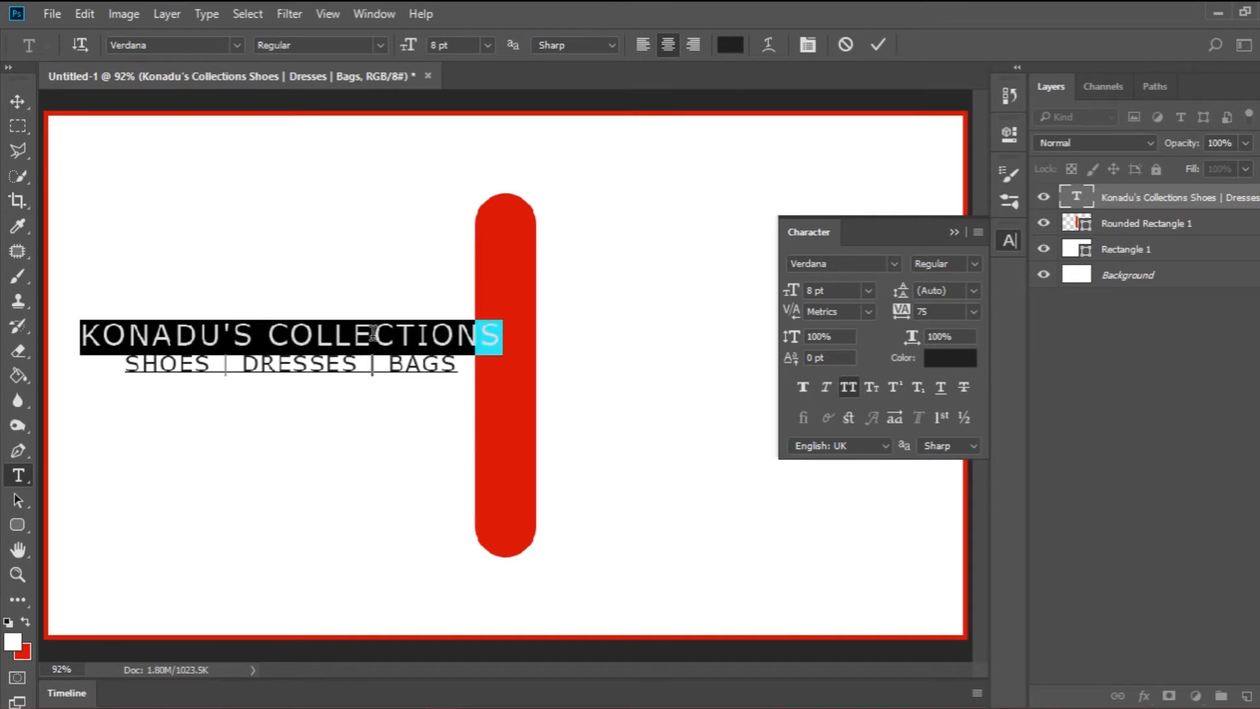
pyautogui.click(944, 388)
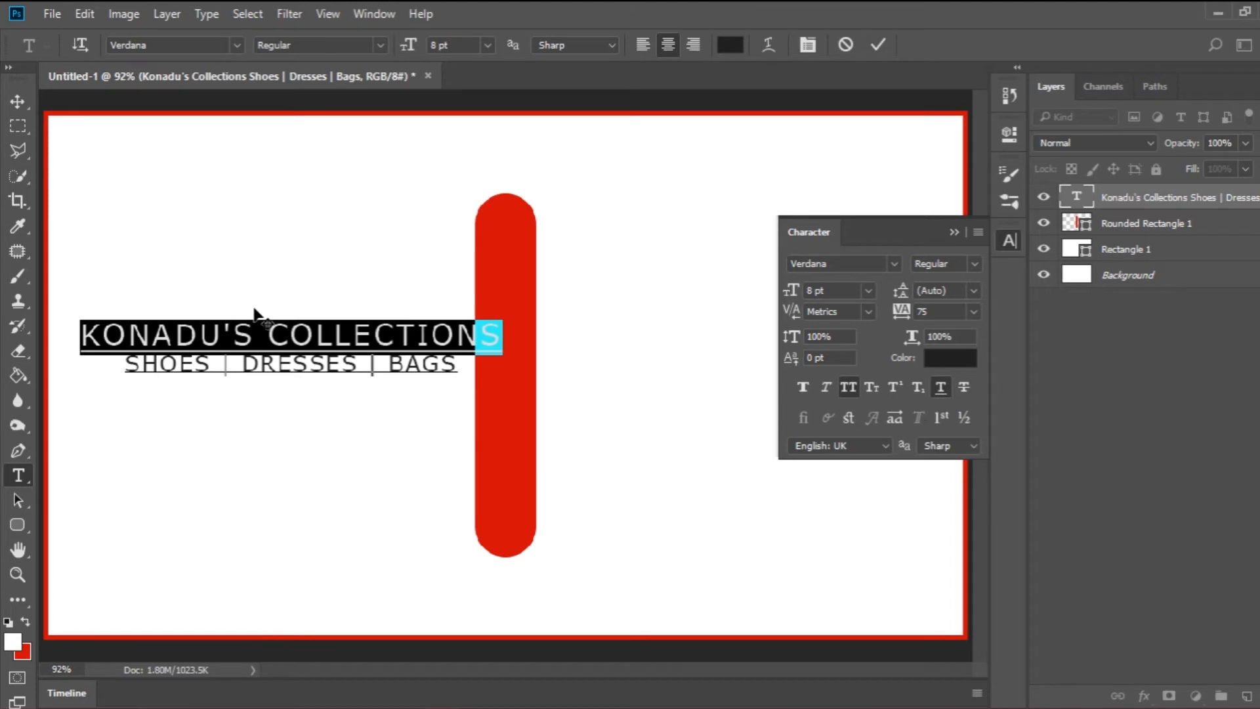
pyautogui.tripleClick(333, 363)
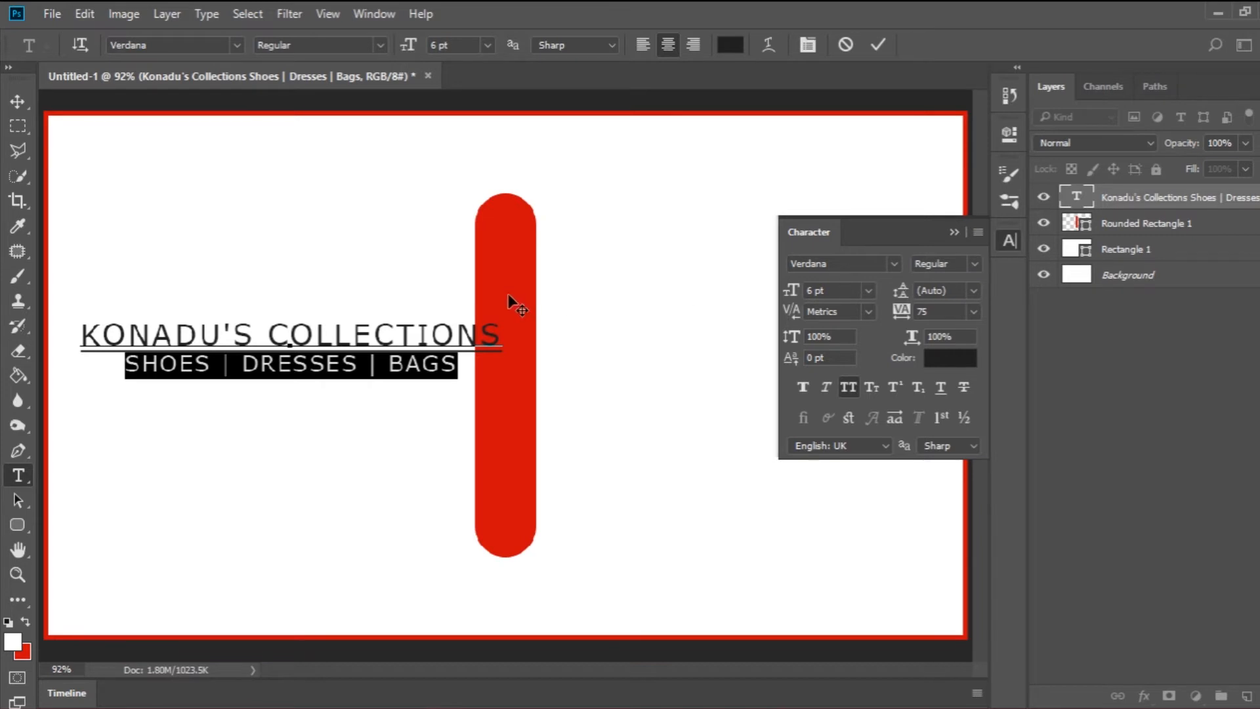
pyautogui.moveTo(906, 292); pyautogui.dragTo(920, 293)
pyautogui.click(974, 291)
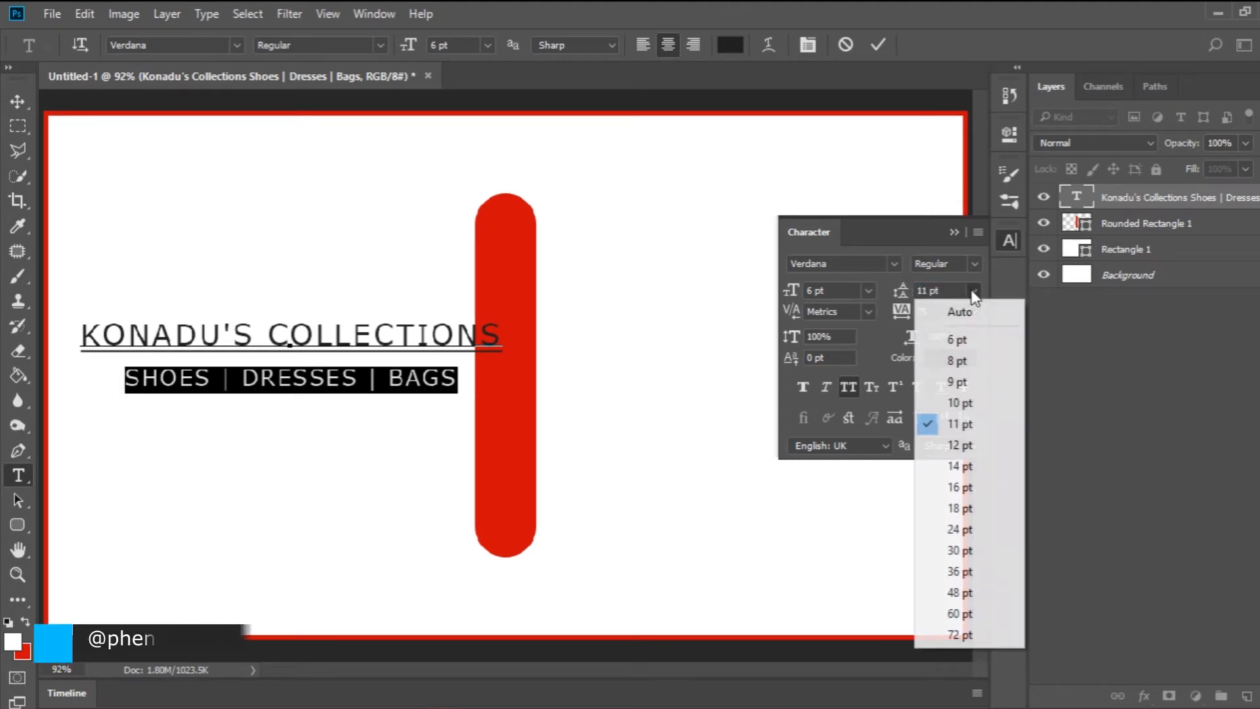
pyautogui.click(960, 402)
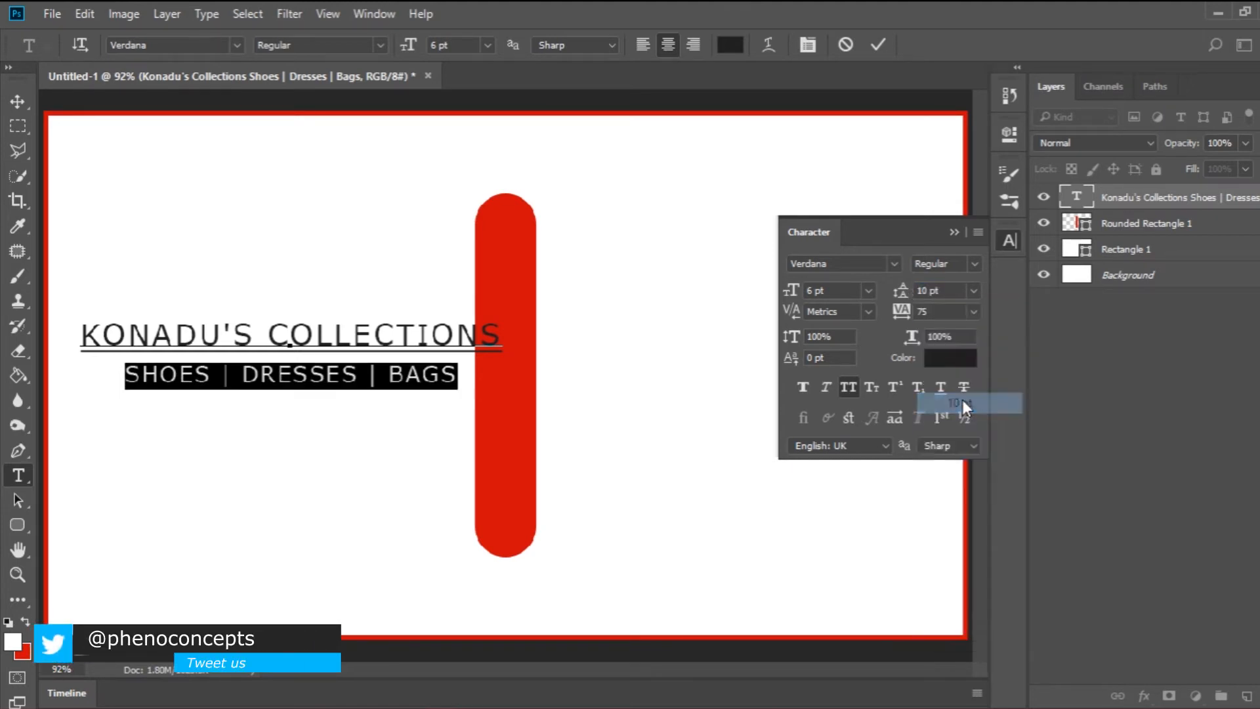
pyautogui.click(886, 46)
# - Move the red rounded rectangle right so it clears the business text, and deselect it
pyautogui.click(1126, 217)
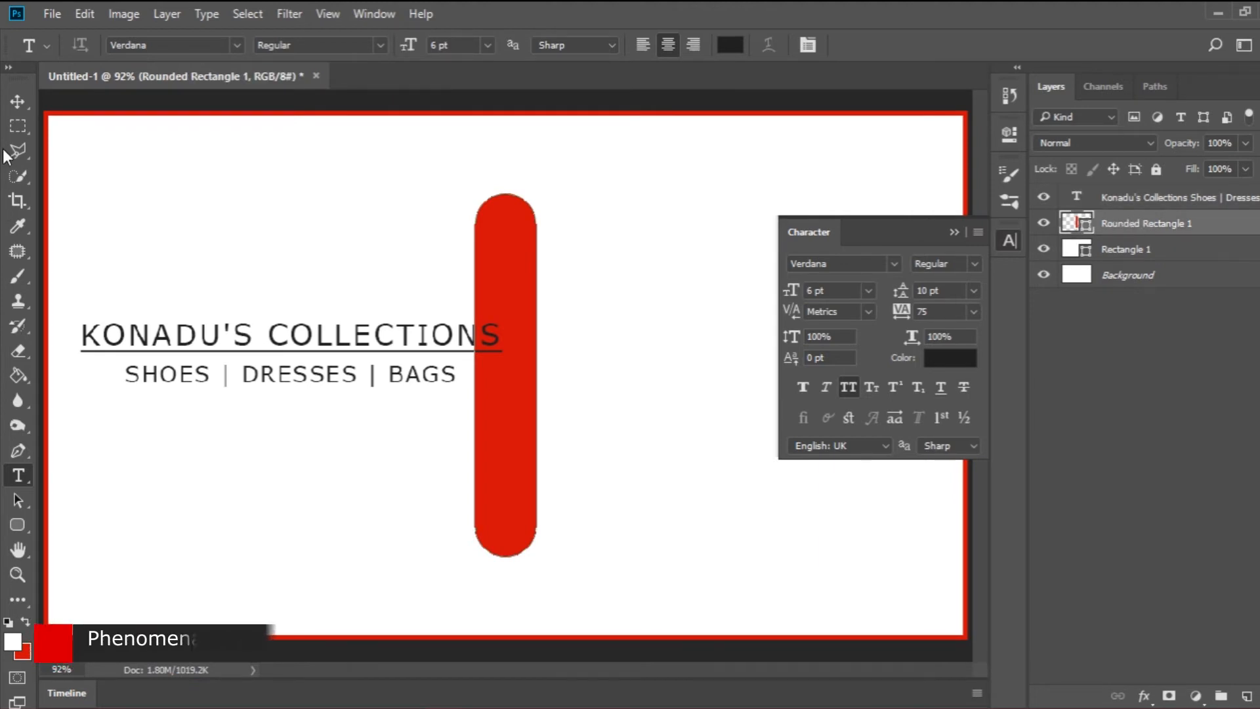
pyautogui.click(17, 100)
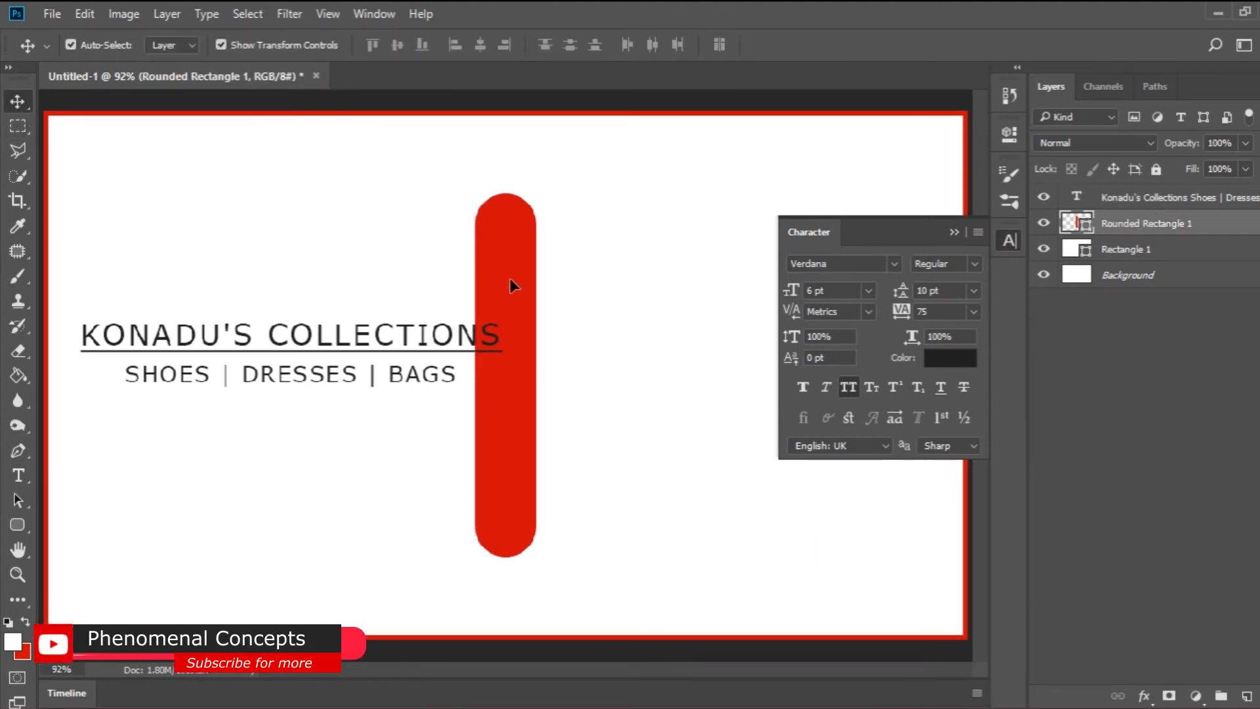
pyautogui.moveTo(516, 281); pyautogui.dragTo(563, 281)
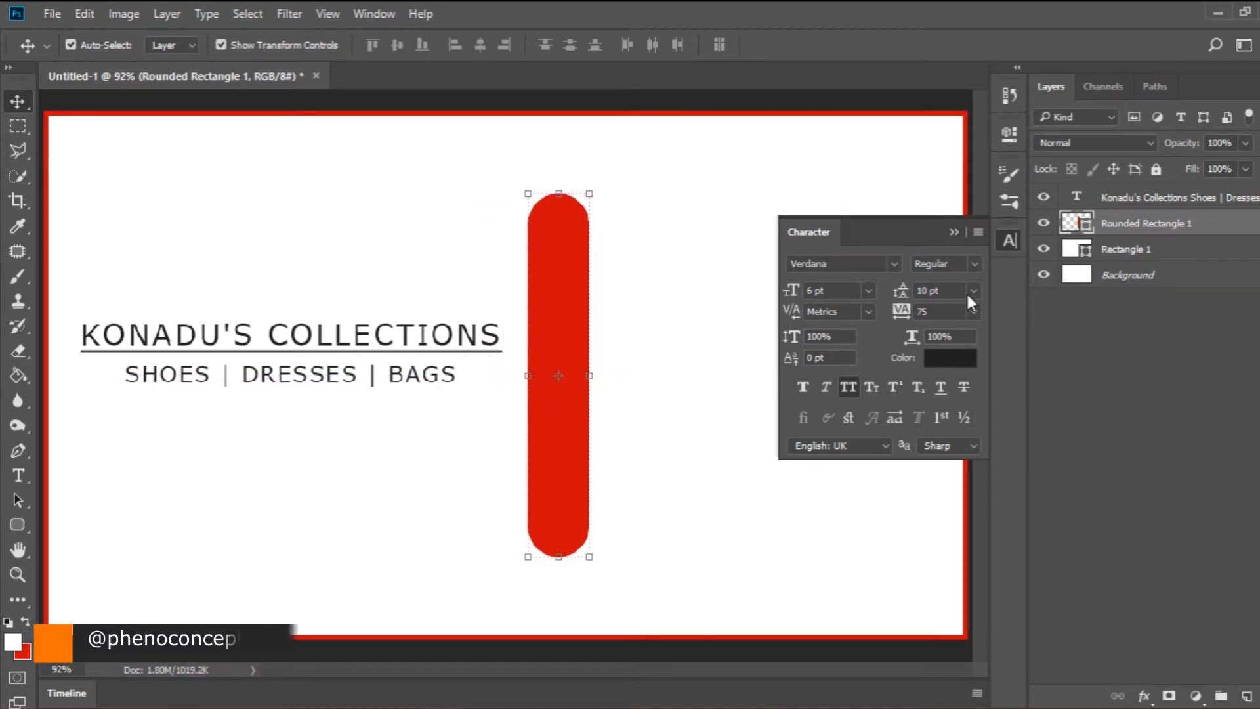
pyautogui.click(1011, 239)
pyautogui.click(1156, 423)
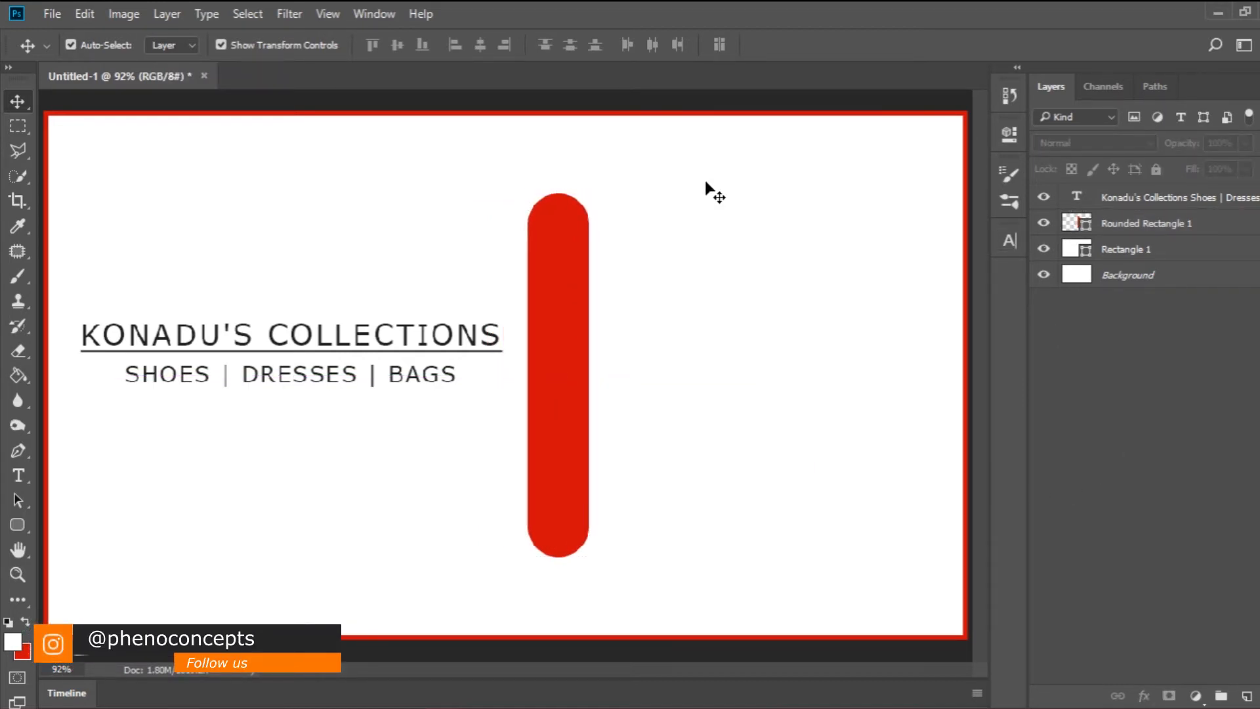
# - Create a white 100 × 100 px ellipse to the right of the red rounded rectangle
pyautogui.click(17, 525)
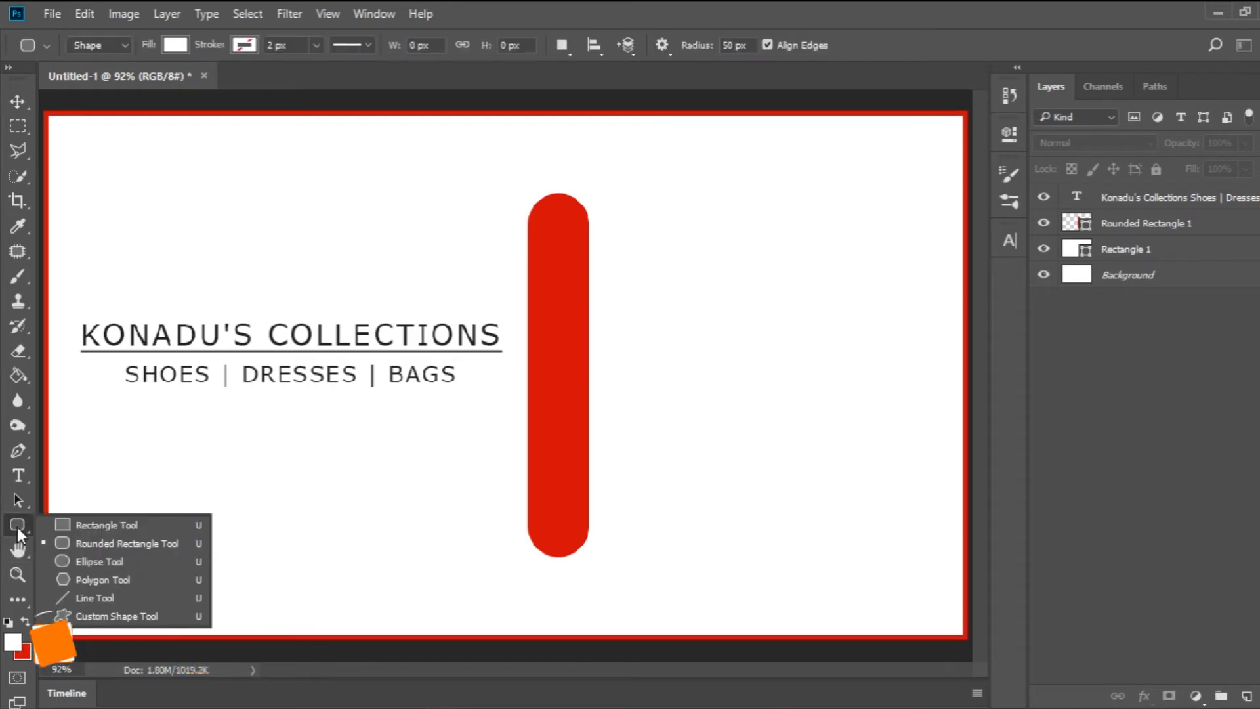
pyautogui.click(96, 561)
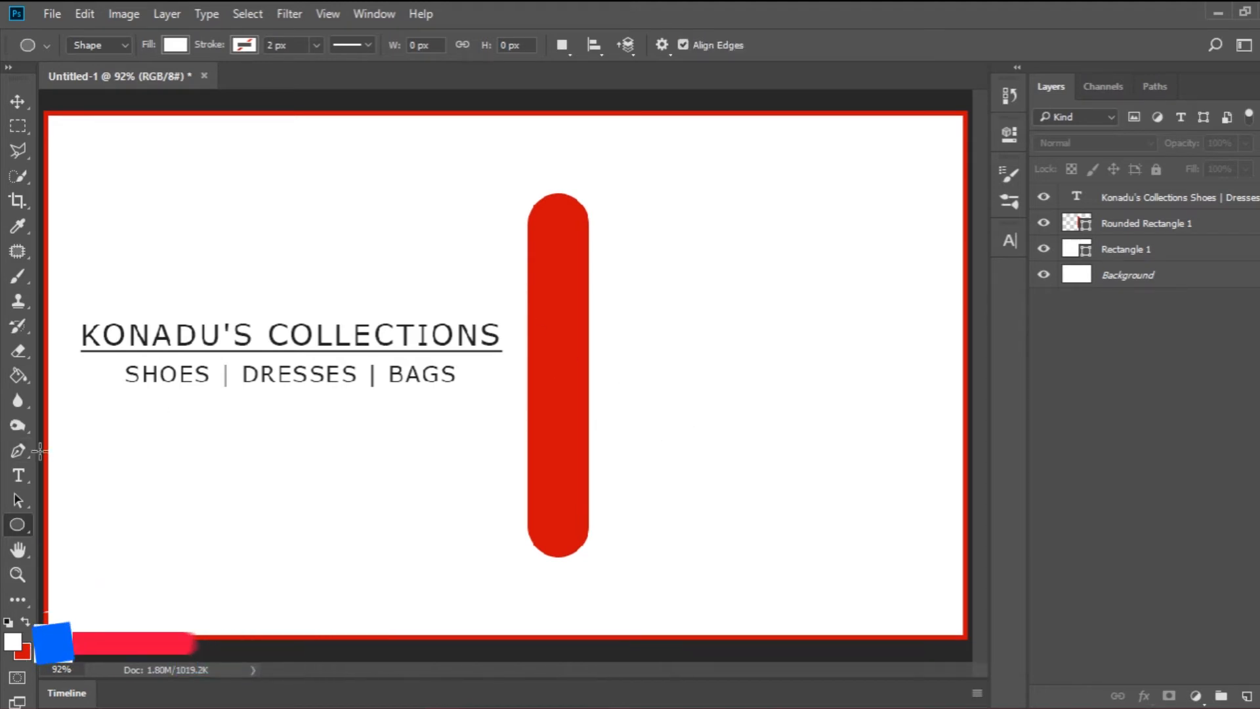
pyautogui.click(627, 326)
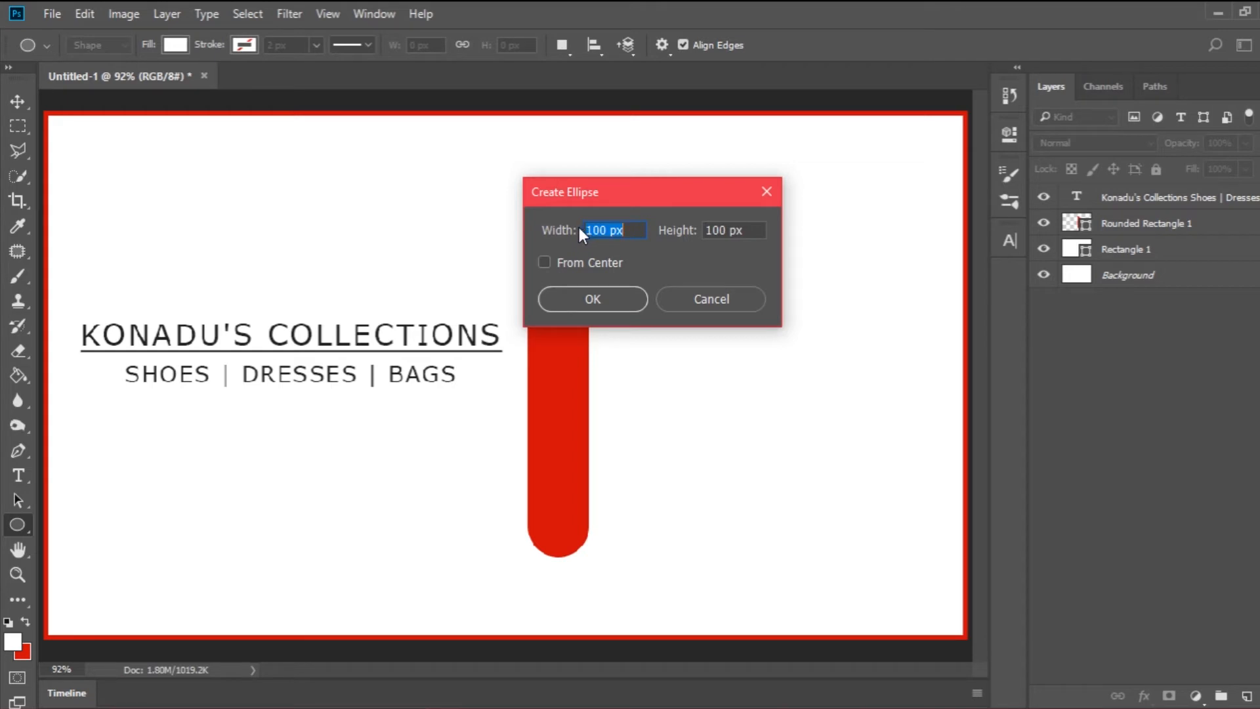
pyautogui.click(602, 301)
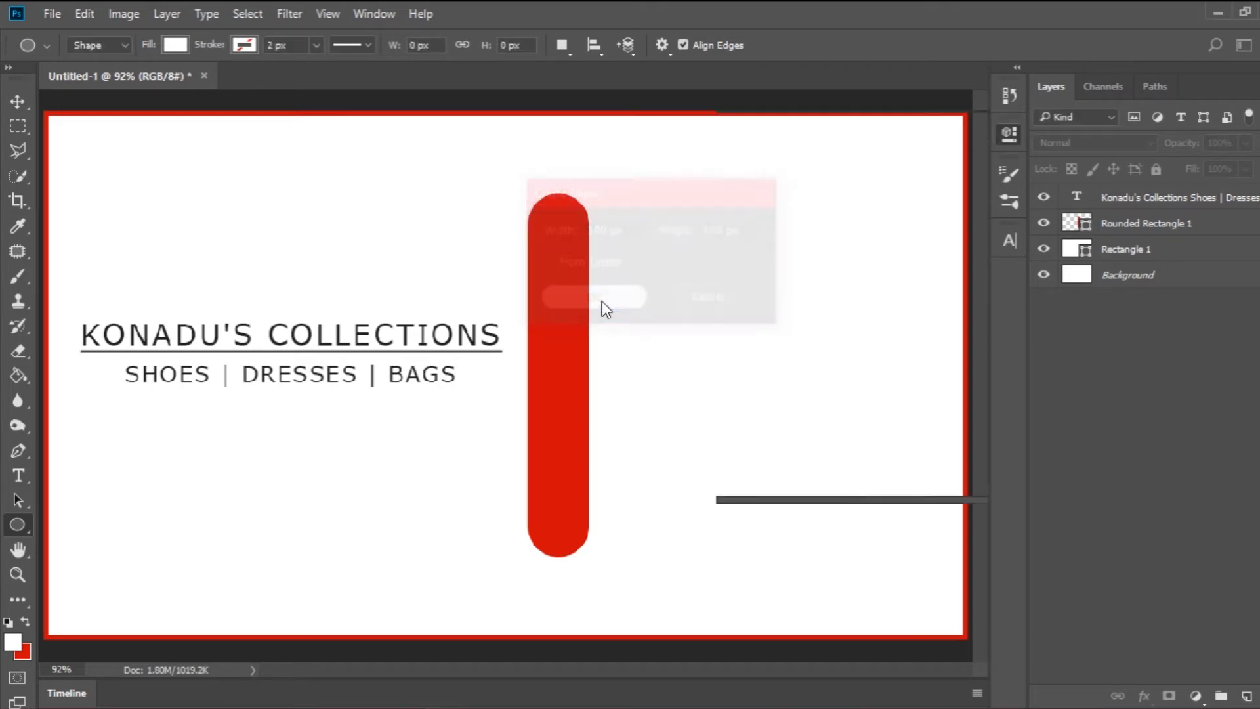
pyautogui.click(1001, 128)
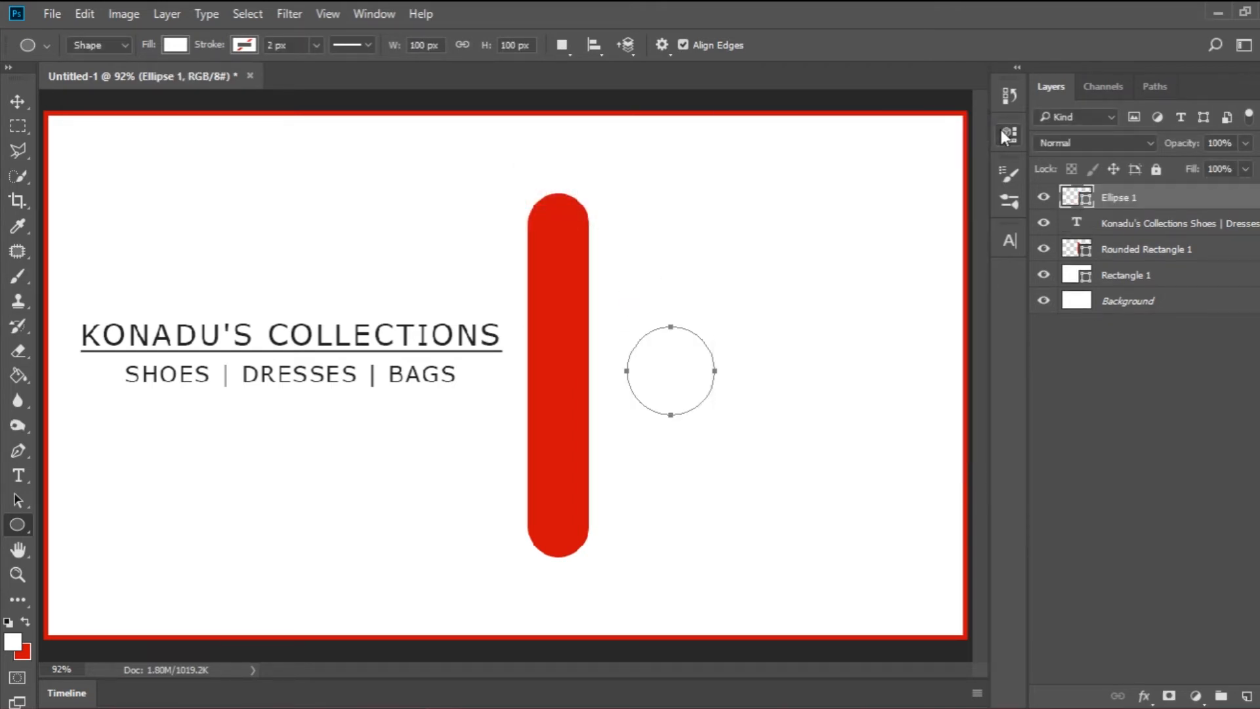
# - Scale the white circle down to fit within the red rounded rectangle's width and place it near the shape's upper end
pyautogui.press('v')
pyautogui.moveTo(715, 414); pyautogui.dragTo(577, 296)
pyautogui.moveTo(675, 372); pyautogui.dragTo(553, 268)
pyautogui.click(845, 46)
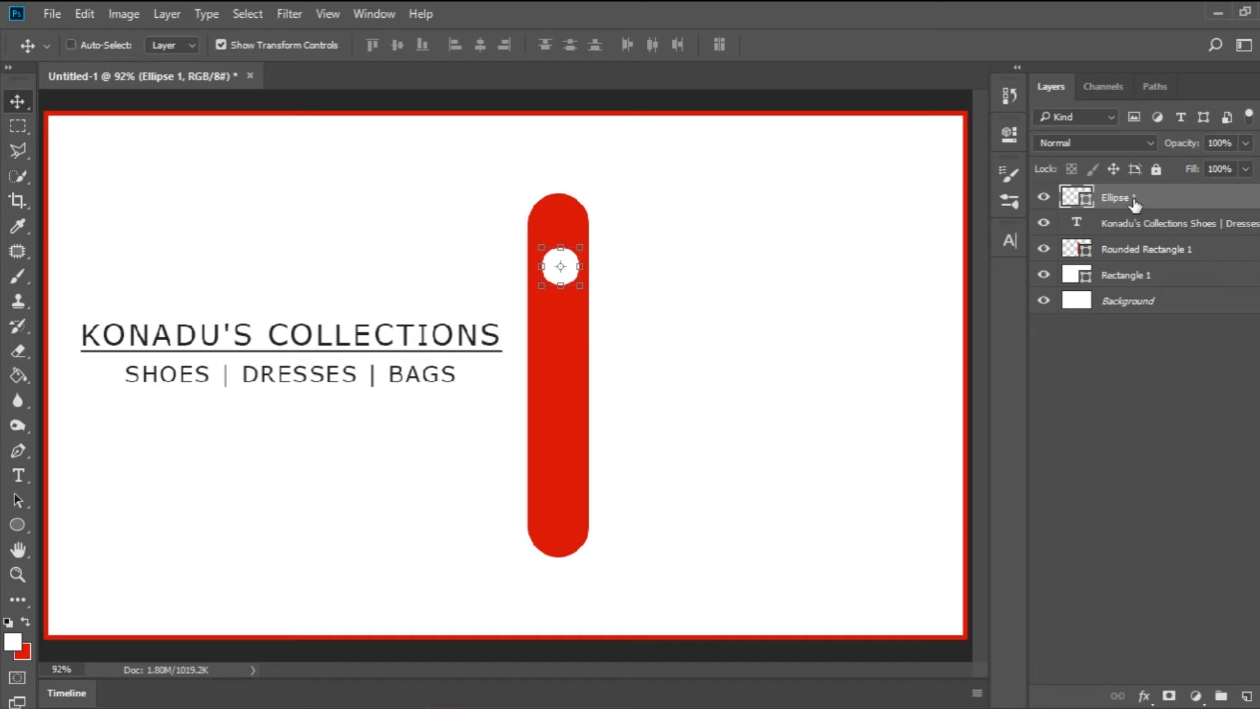
# - Duplicate the white circle twice, placing one copy at the middle and one near the lower end of the red shape
pyautogui.hotkey('ctrl', 'j')
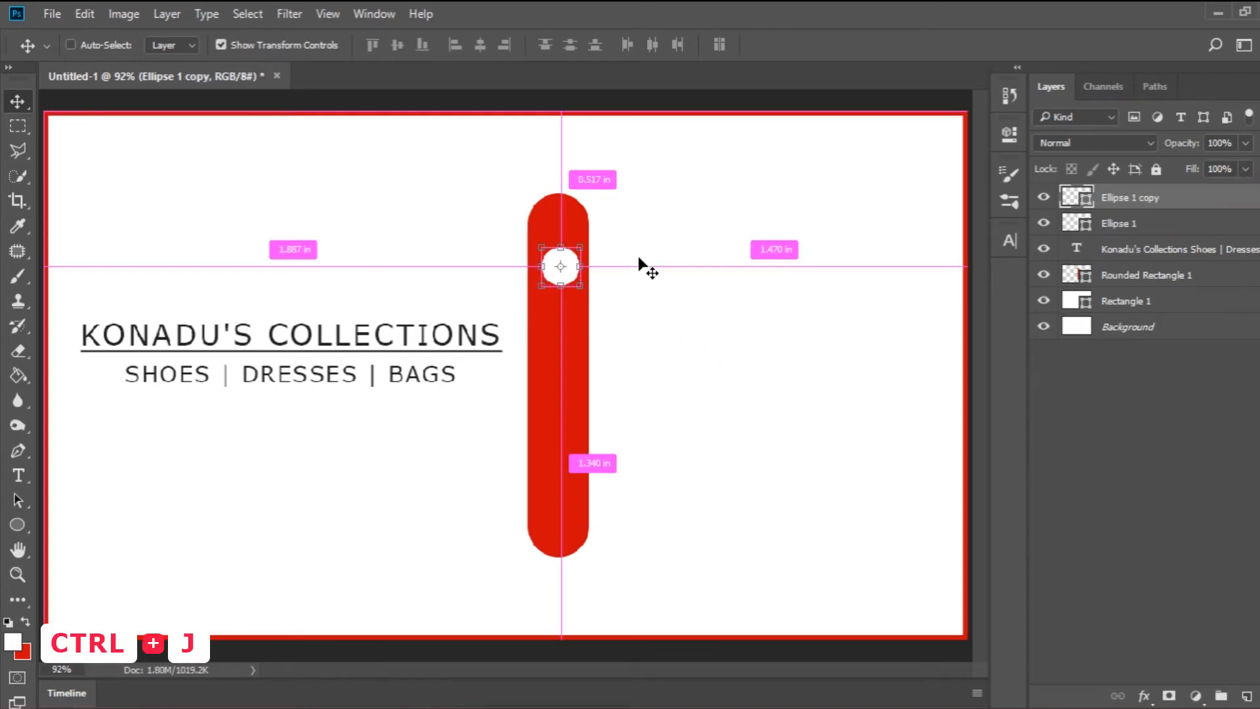
pyautogui.moveTo(632, 256); pyautogui.dragTo(627, 358)
pyautogui.hotkey('ctrl', 'j')
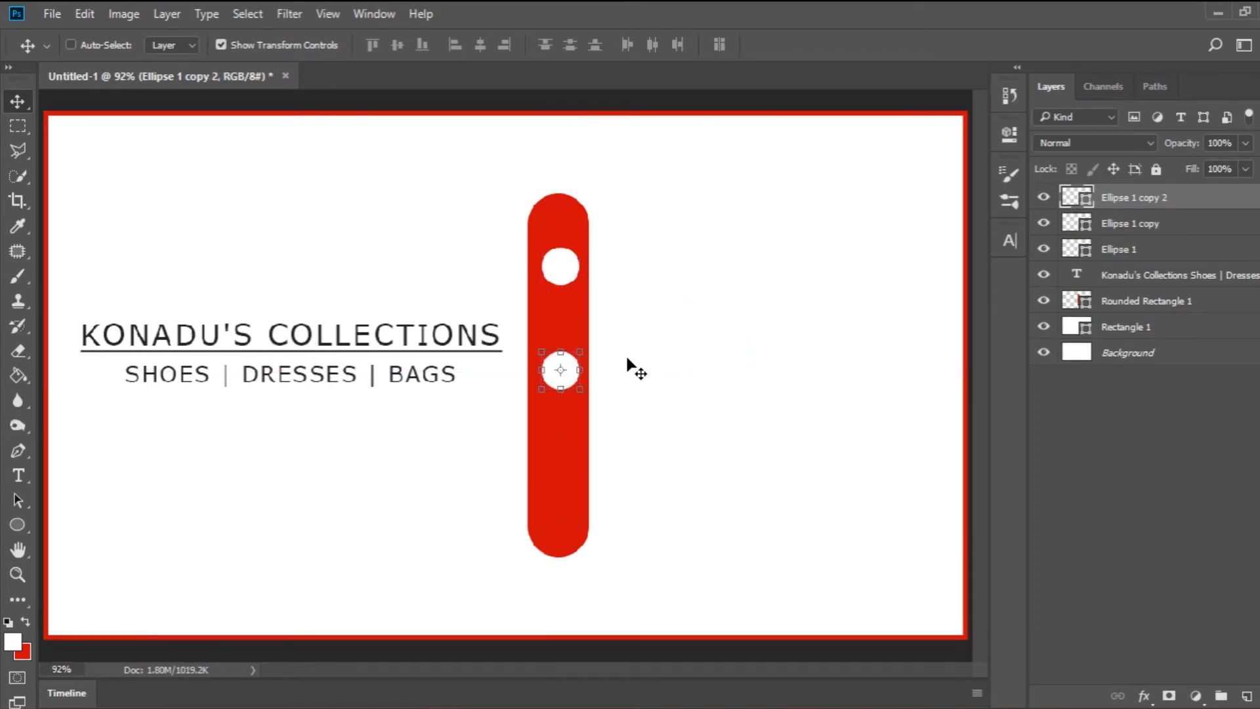
pyautogui.moveTo(627, 358); pyautogui.dragTo(626, 456)
# - Select all three white circles and shift them together so they sit centred in the red shape
pyautogui.keyDown('shift'); pyautogui.click(1120, 249); pyautogui.keyUp('shift')
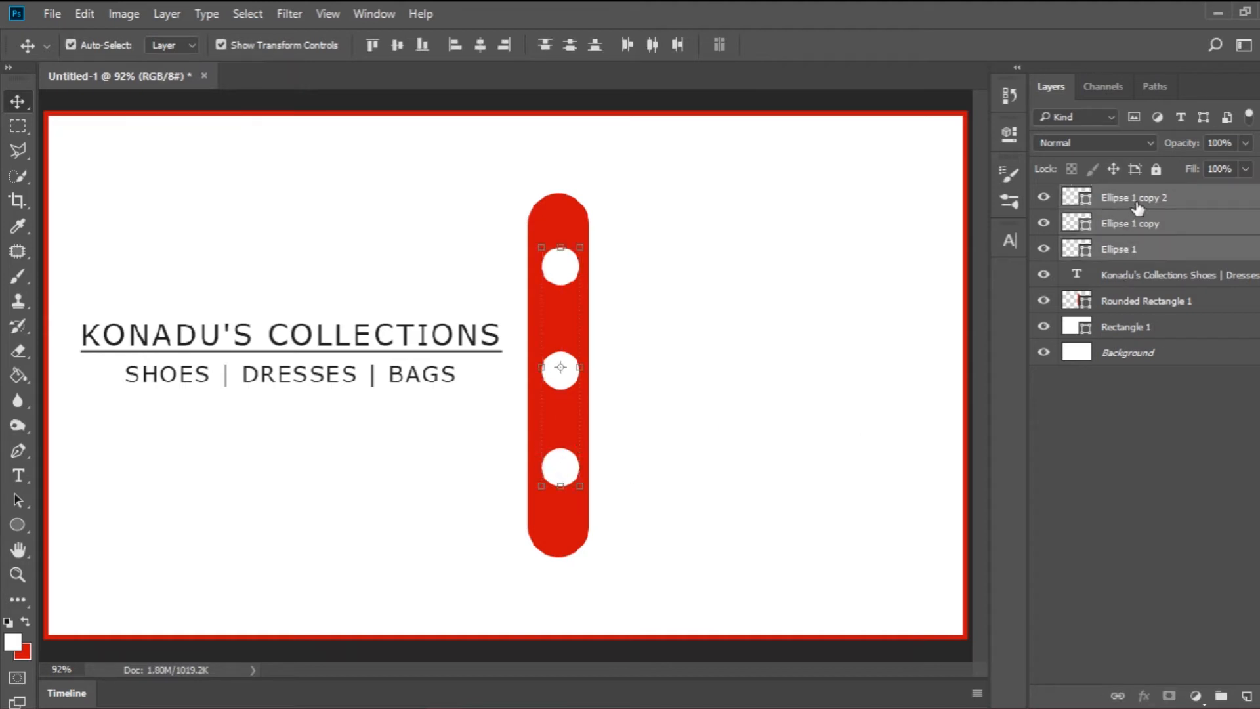
pyautogui.moveTo(568, 380)
pyautogui.mouseDown()
pyautogui.moveTo(566, 350)
pyautogui.moveTo(566, 377)
pyautogui.mouseUp()
pyautogui.click(1086, 417)
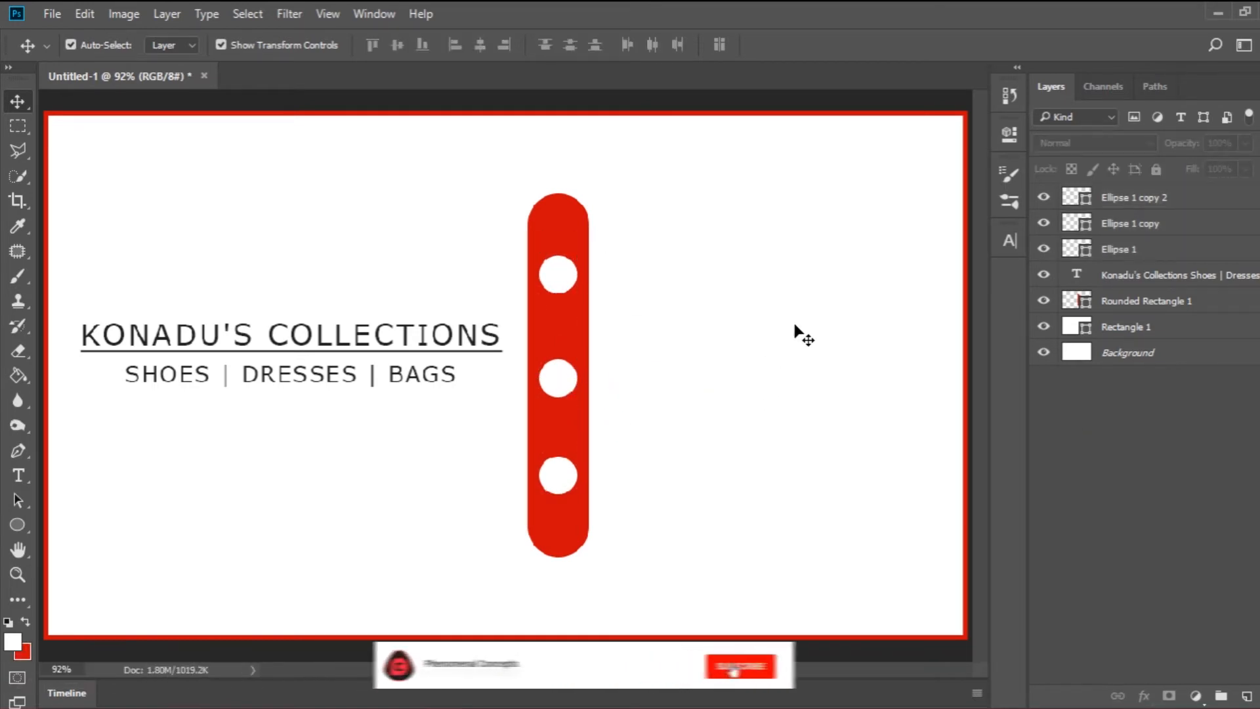
# - Switch to the Notepad notes and copy the telephone number with the Type tool ready in Photoshop
pyautogui.click(20, 475)
pyautogui.click(693, 706)
pyautogui.click(679, 396)
pyautogui.moveTo(778, 395); pyautogui.dragTo(523, 394)
pyautogui.click(626, 427)
pyautogui.moveTo(715, 427); pyautogui.dragTo(595, 428)
pyautogui.hotkey('ctrl', 'c')
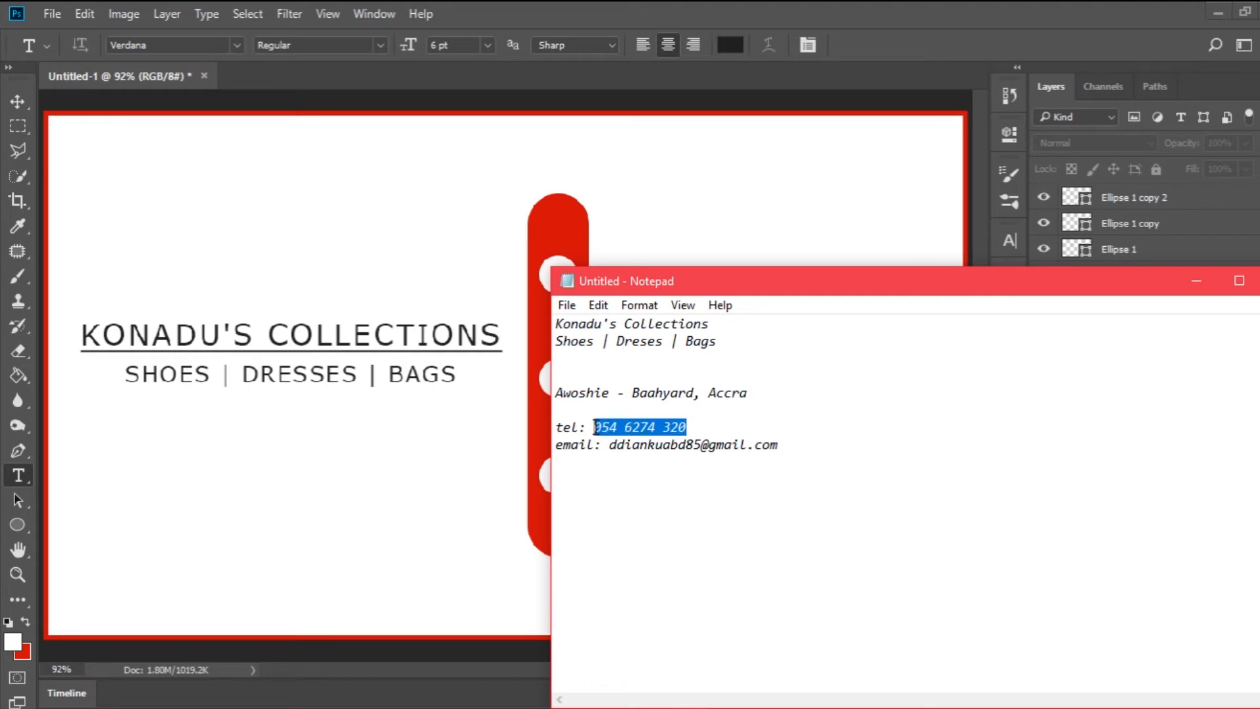
# - Return to Photoshop, paste the phone number as a new text layer and position it beside the uppermost white circle
pyautogui.click(1198, 284)
pyautogui.click(665, 271)
pyautogui.hotkey('ctrl', 'v')
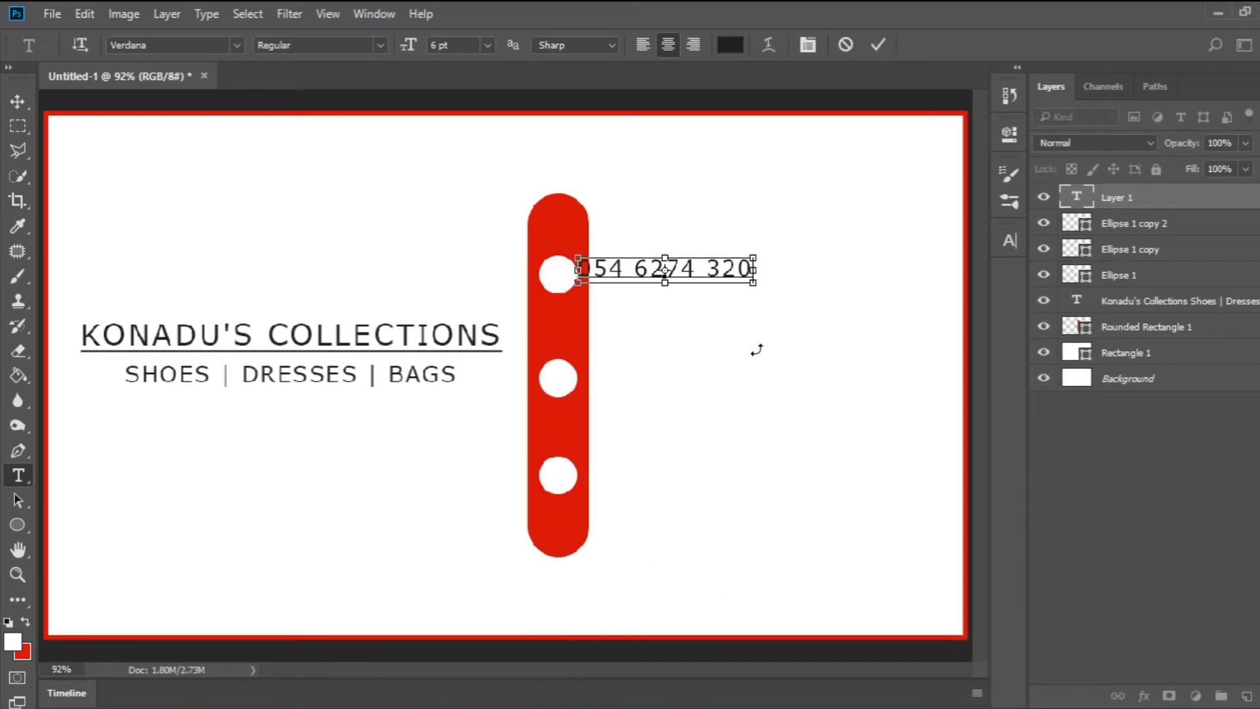
pyautogui.moveTo(721, 324); pyautogui.dragTo(749, 324)
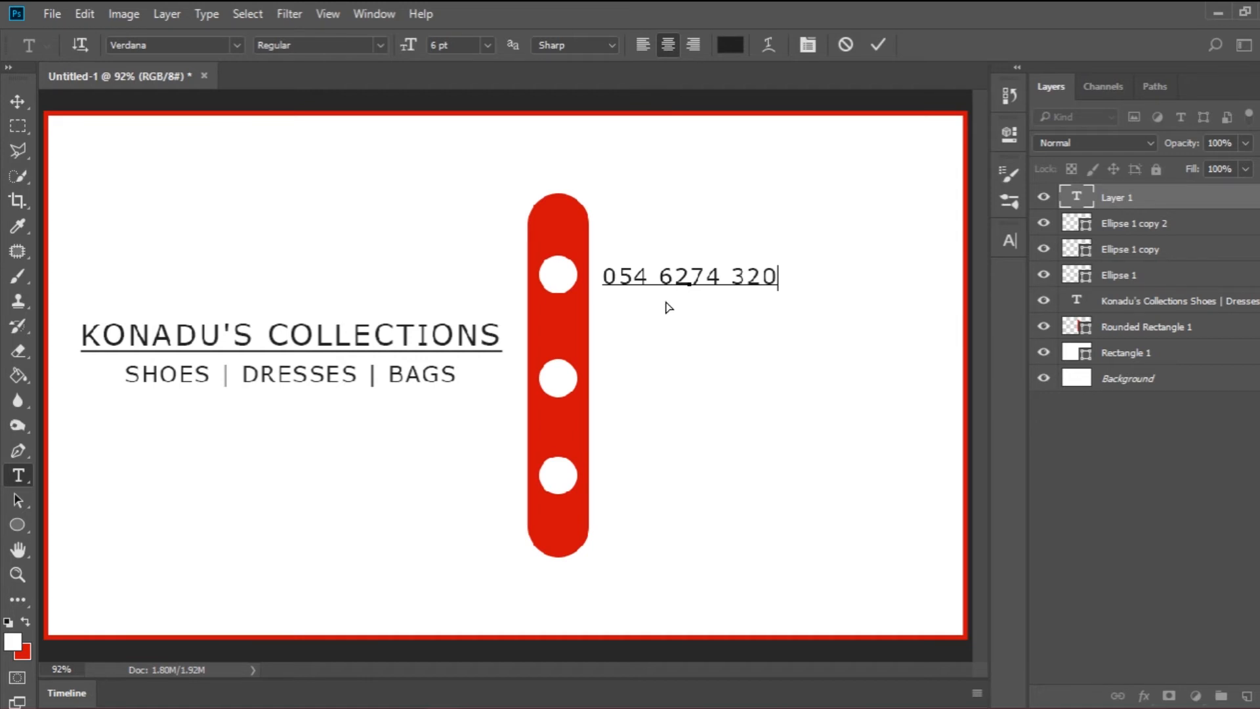
# - Left-align the phone number text and move it back beside the uppermost white circle
pyautogui.hotkey('ctrl', 'a')
pyautogui.click(651, 46)
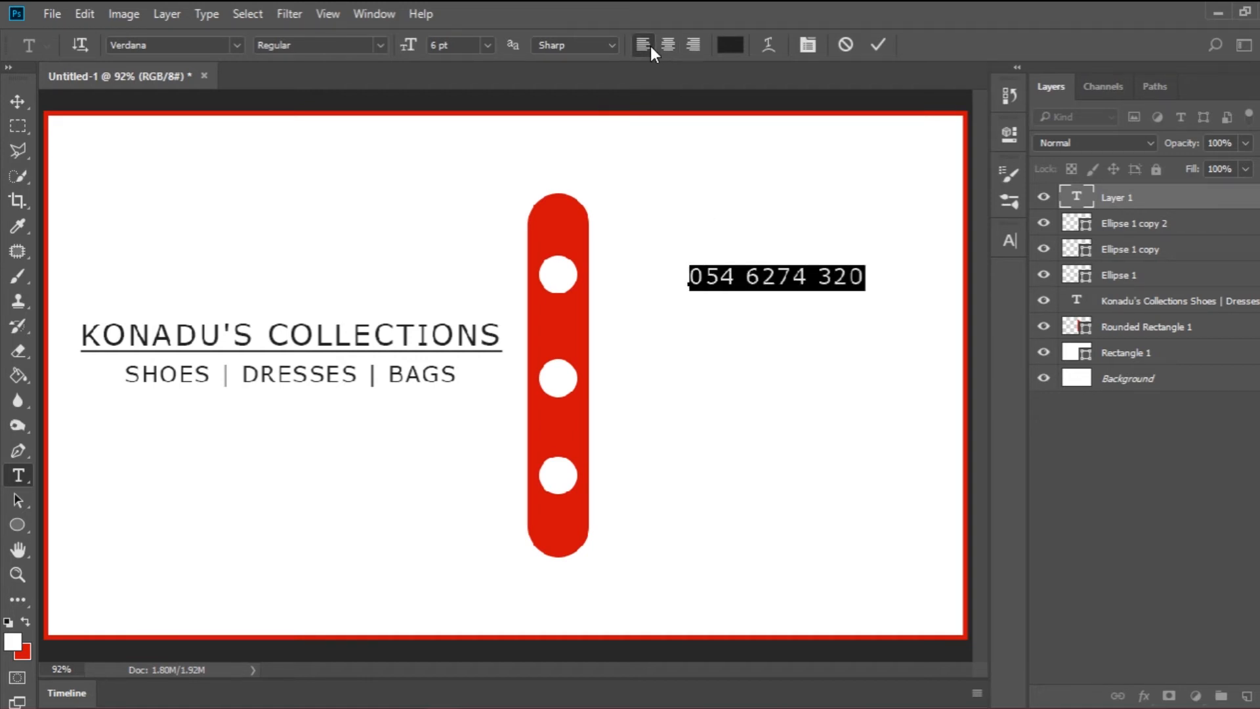
pyautogui.click(793, 277)
pyautogui.moveTo(821, 316); pyautogui.dragTo(729, 315)
# - Set the phone number's font size to 8 pt and commit the text
pyautogui.hotkey('ctrl', 'a')
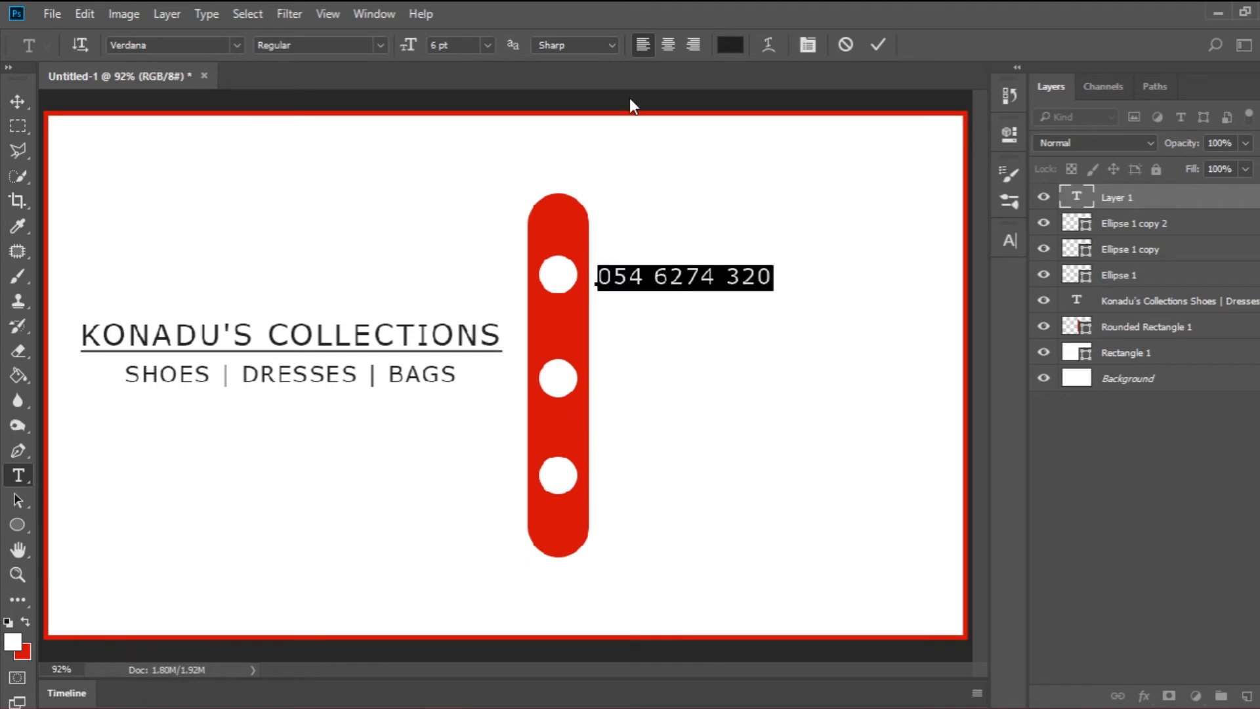
pyautogui.click(487, 44)
pyautogui.click(486, 115)
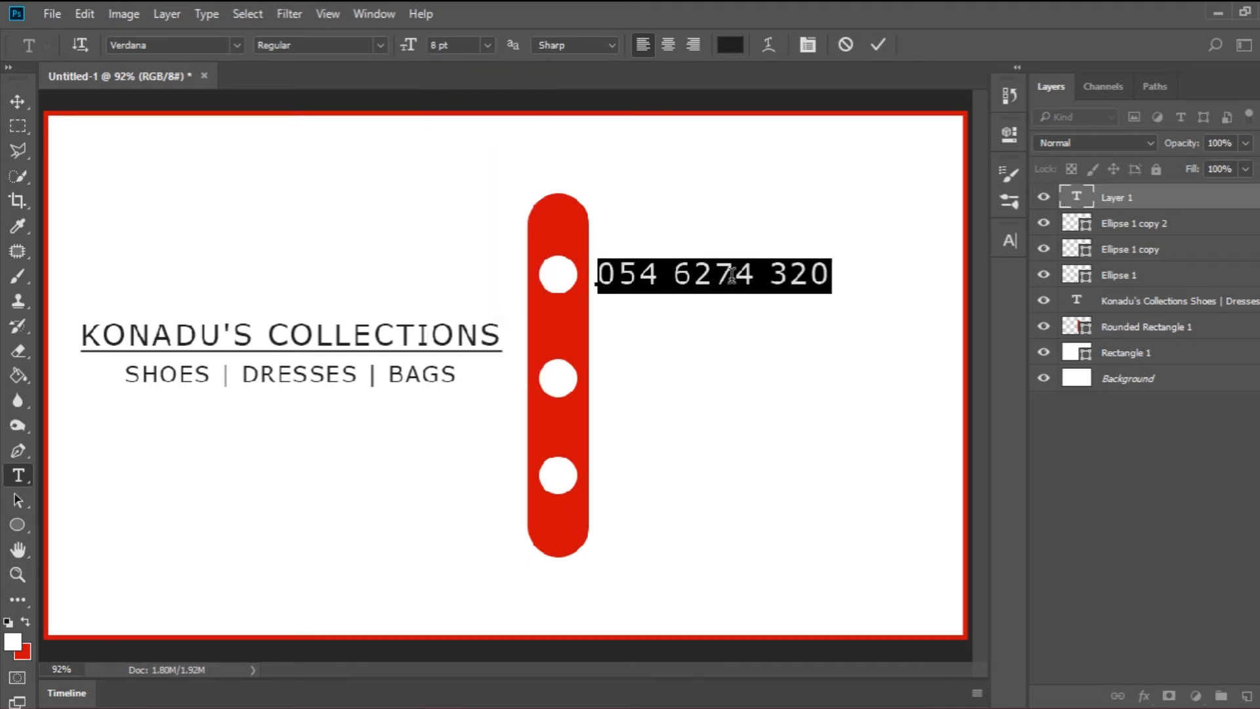
pyautogui.click(831, 282)
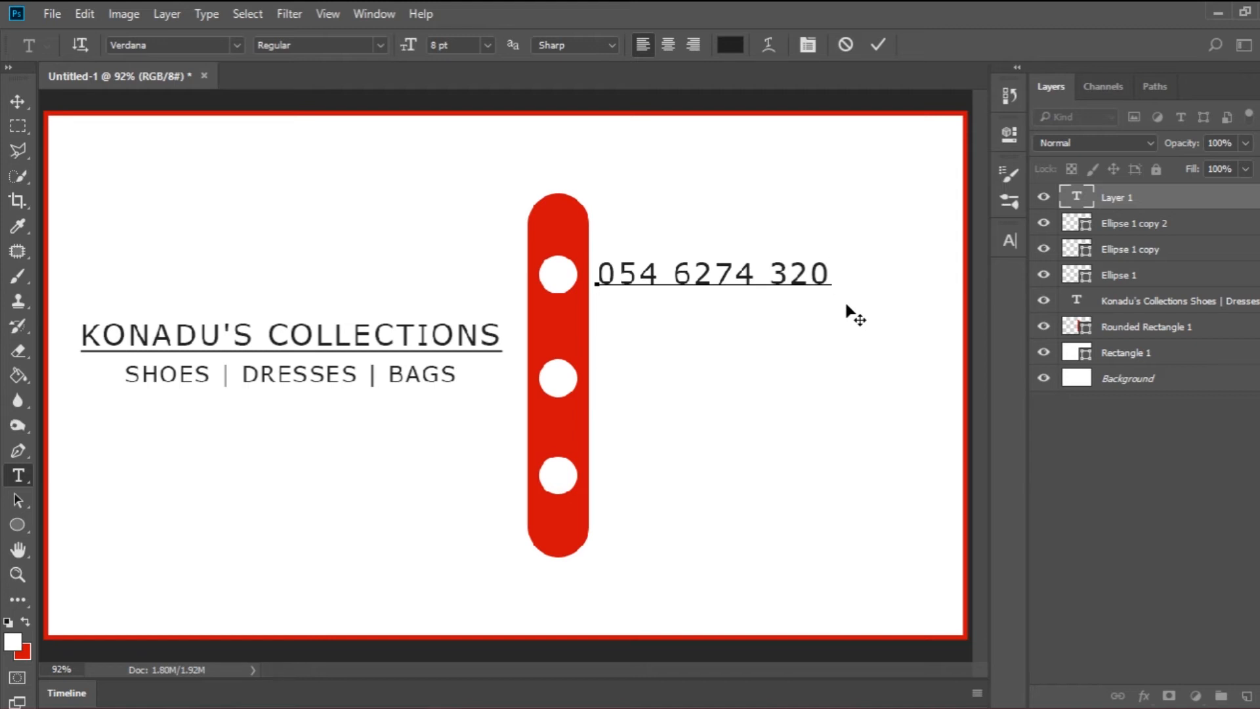
pyautogui.click(877, 44)
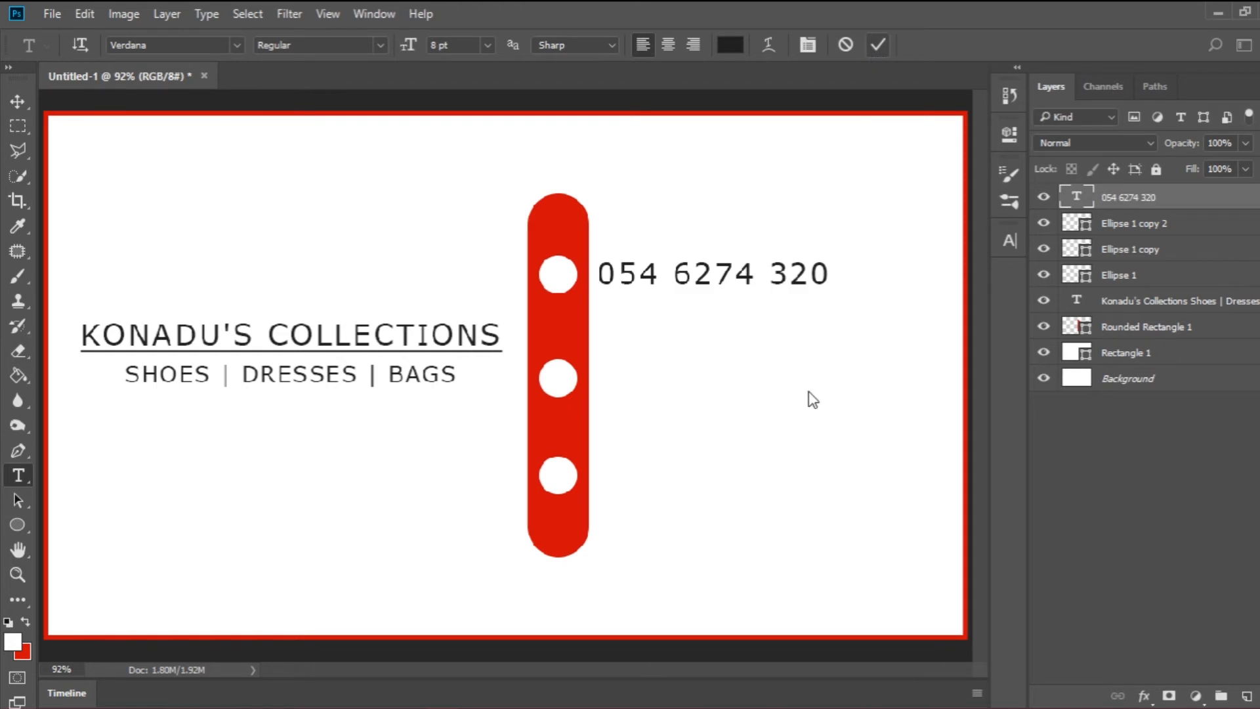
# - Copy the email address from Notepad and paste it as a new text layer in Photoshop below the phone number
pyautogui.hotkey('alt', 'Tab')
pyautogui.click(788, 441)
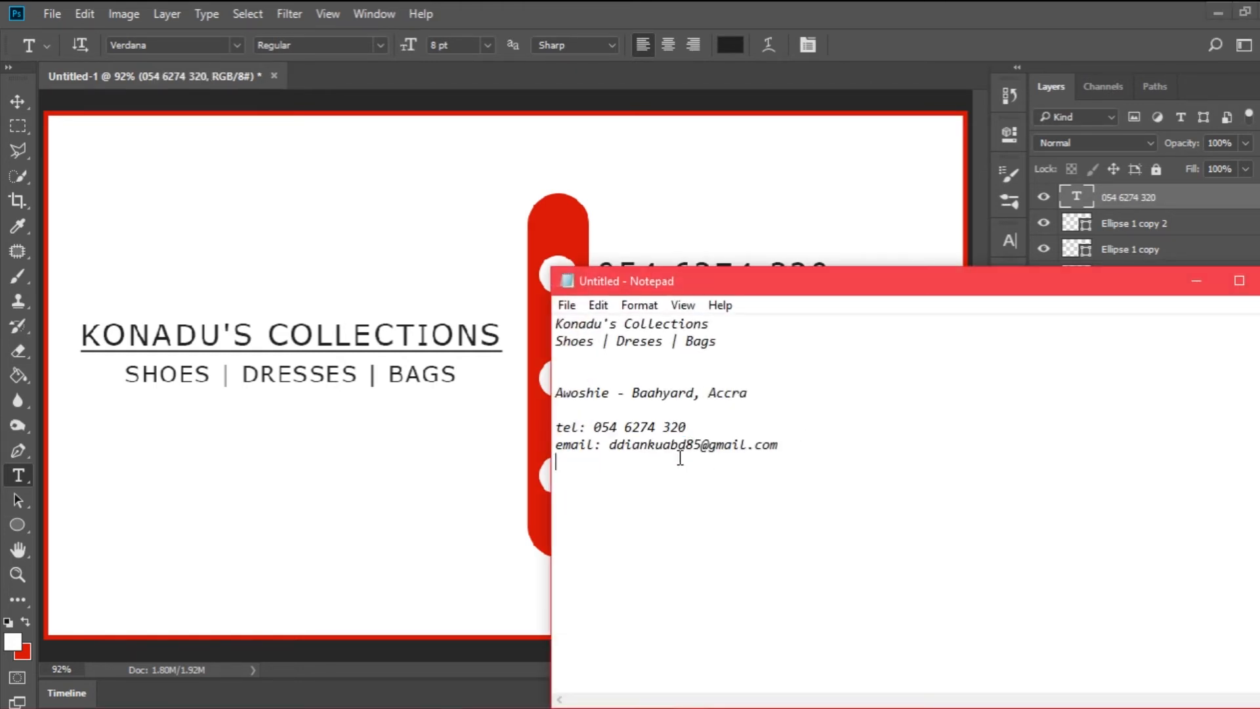
pyautogui.keyDown('shift'); pyautogui.click(617, 444); pyautogui.keyUp('shift')
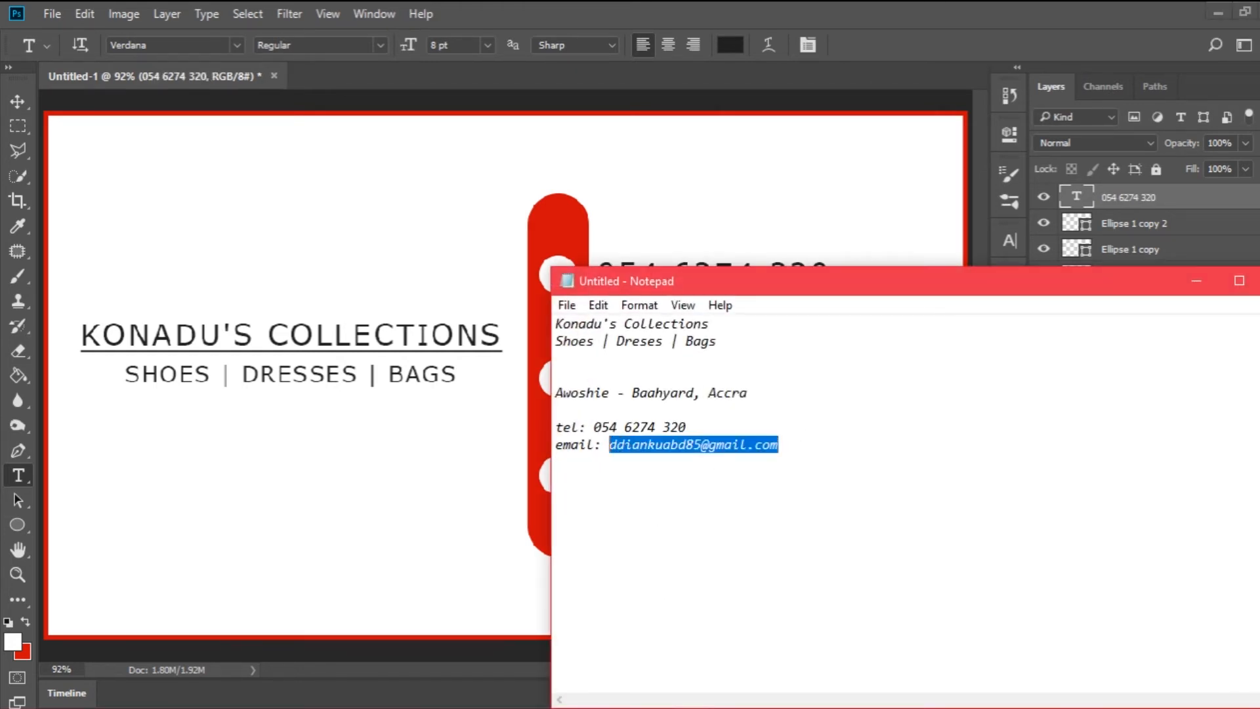
pyautogui.hotkey('alt', 'Tab')
pyautogui.click(635, 418)
pyautogui.hotkey('ctrl', 'v')
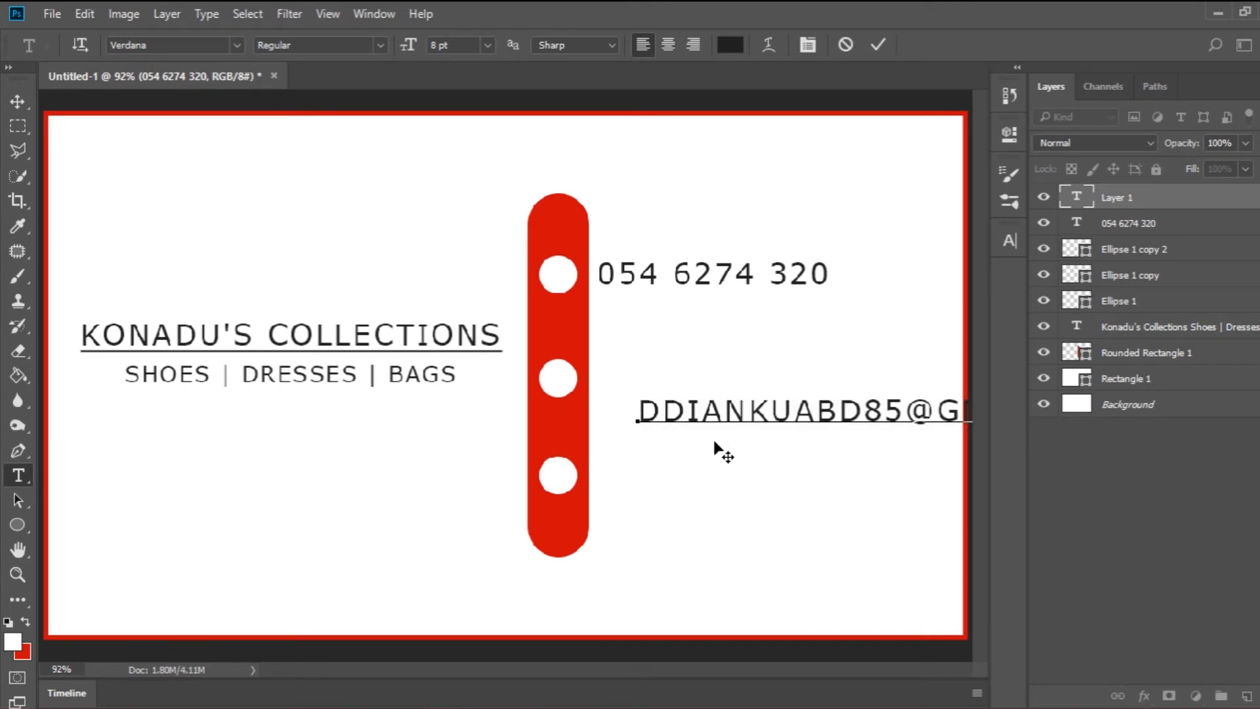
# - Turn off All Caps for the email address text
pyautogui.hotkey('ctrl', 'a')
pyautogui.click(1011, 238)
pyautogui.click(945, 291)
pyautogui.click(848, 386)
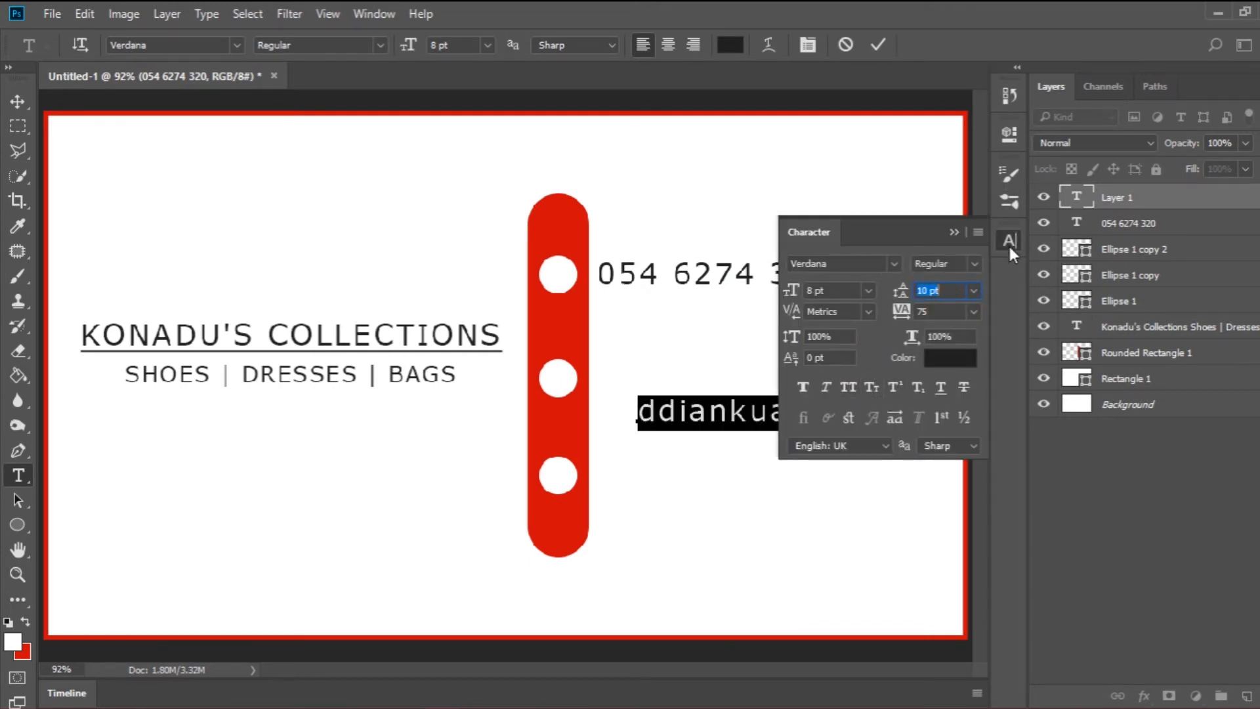
pyautogui.click(1009, 241)
pyautogui.click(684, 409)
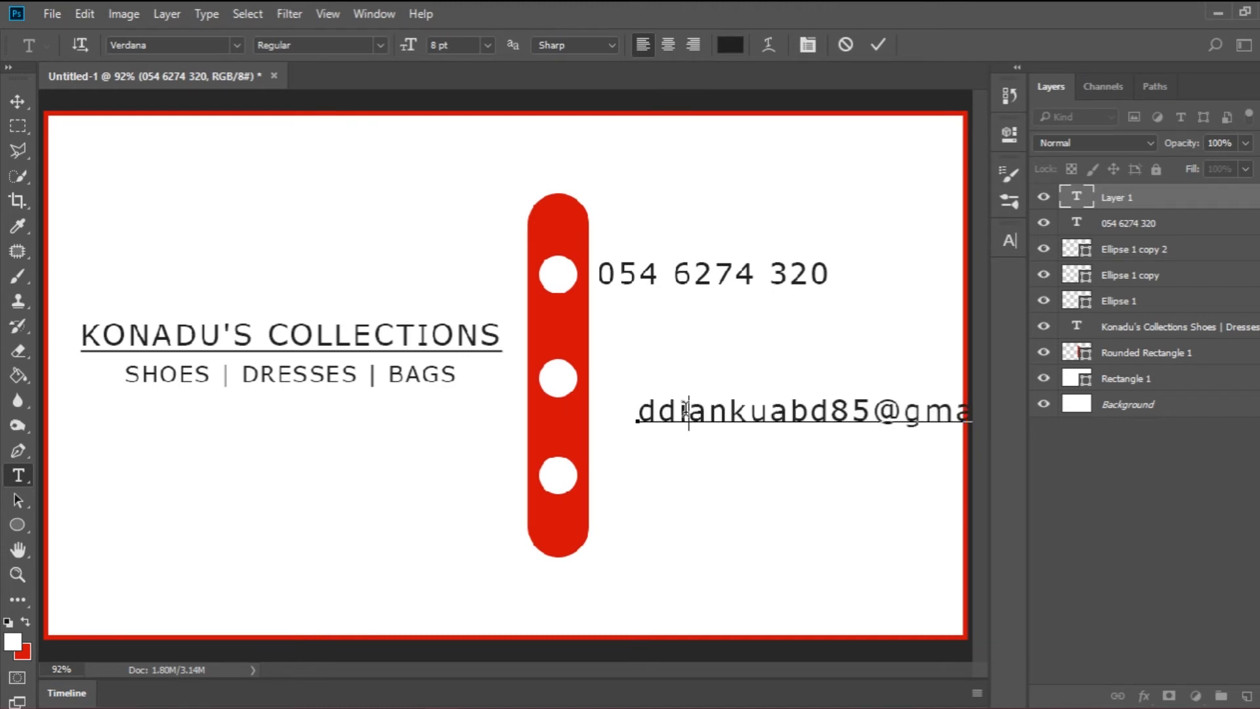
# - Move the email address beside the middle white circle, set its size to 6 pt and nudge it level with the circle
pyautogui.moveTo(746, 444); pyautogui.dragTo(708, 422)
pyautogui.hotkey('ctrl', 'a')
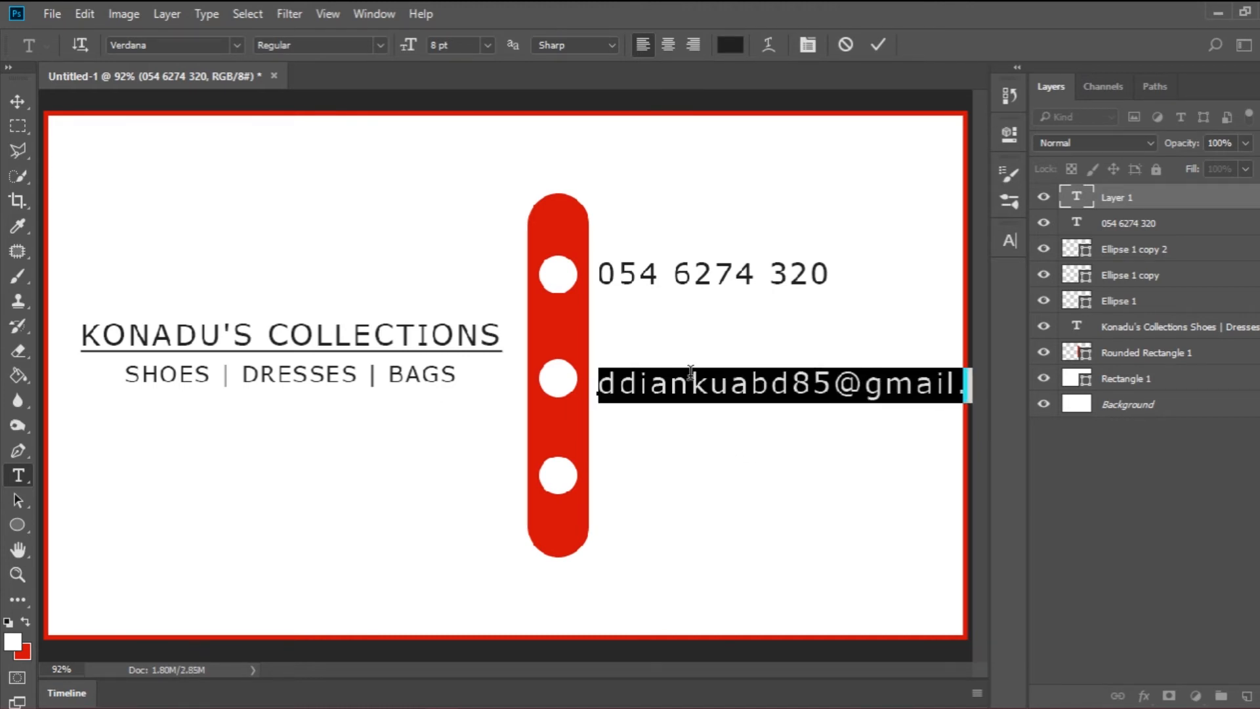
pyautogui.click(487, 43)
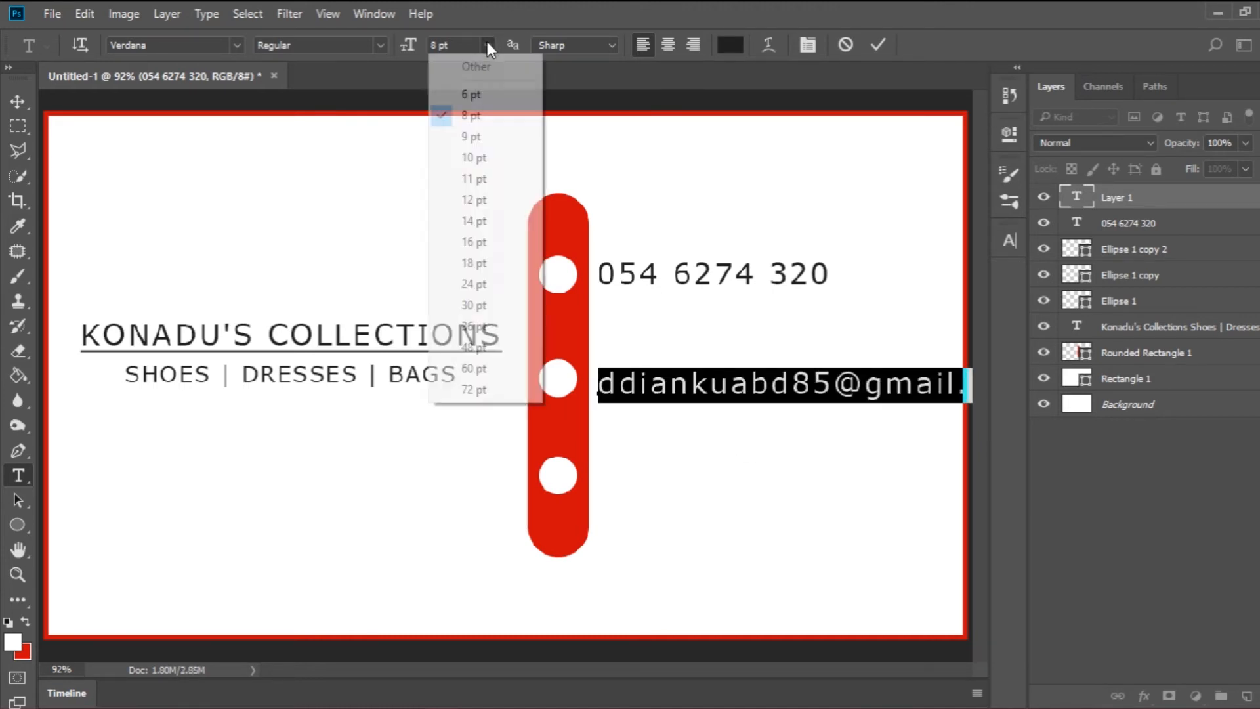
pyautogui.click(489, 92)
pyautogui.click(712, 378)
pyautogui.moveTo(738, 422); pyautogui.dragTo(733, 408)
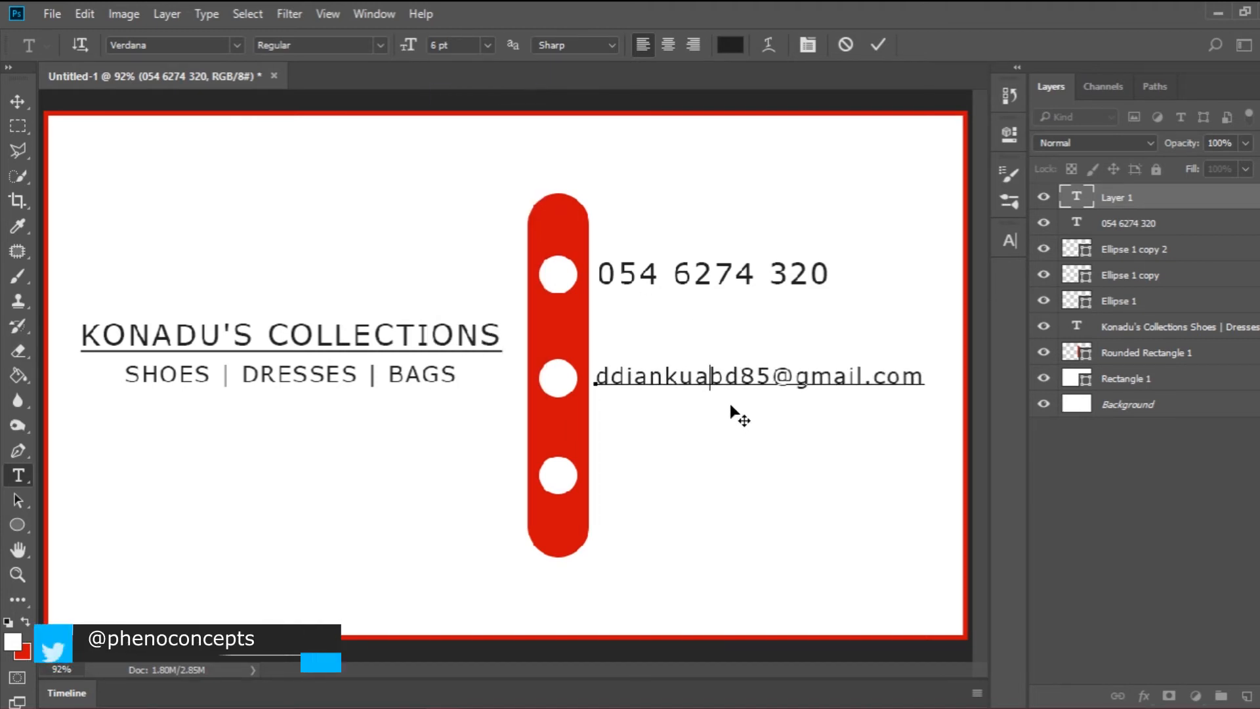
# - Shift the email address slightly away from the middle white circle and commit the text
pyautogui.moveTo(733, 415); pyautogui.dragTo(735, 416)
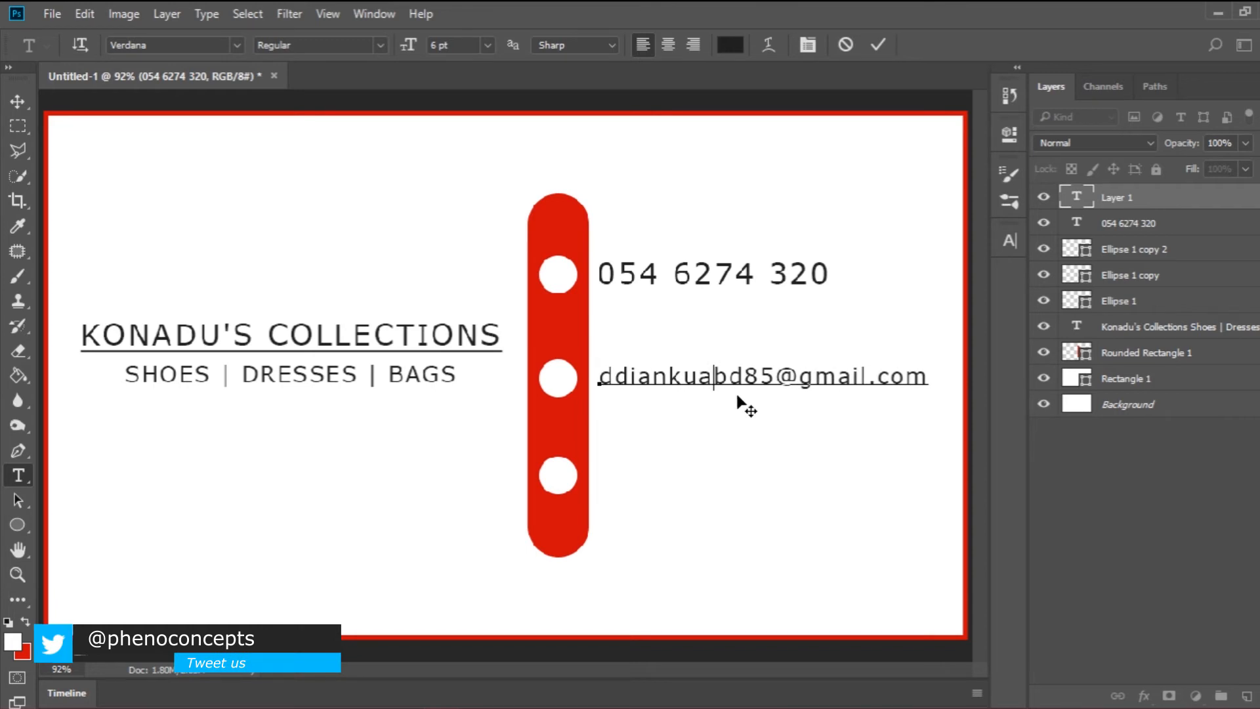
pyautogui.click(878, 40)
# - Copy the business address from Notepad and paste it as a new text layer in Photoshop beside the lowest white circle
pyautogui.hotkey('alt', 'Tab')
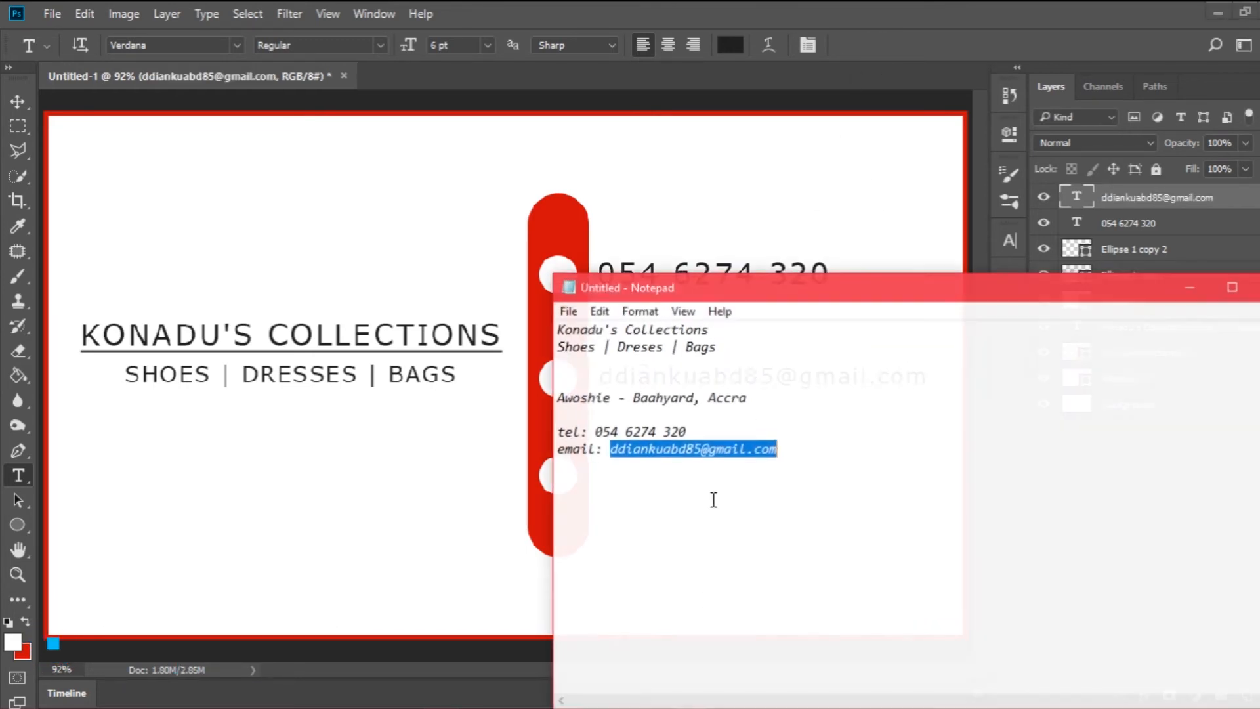
pyautogui.moveTo(753, 388); pyautogui.dragTo(500, 380)
pyautogui.hotkey('ctrl', 'c')
pyautogui.click(1197, 281)
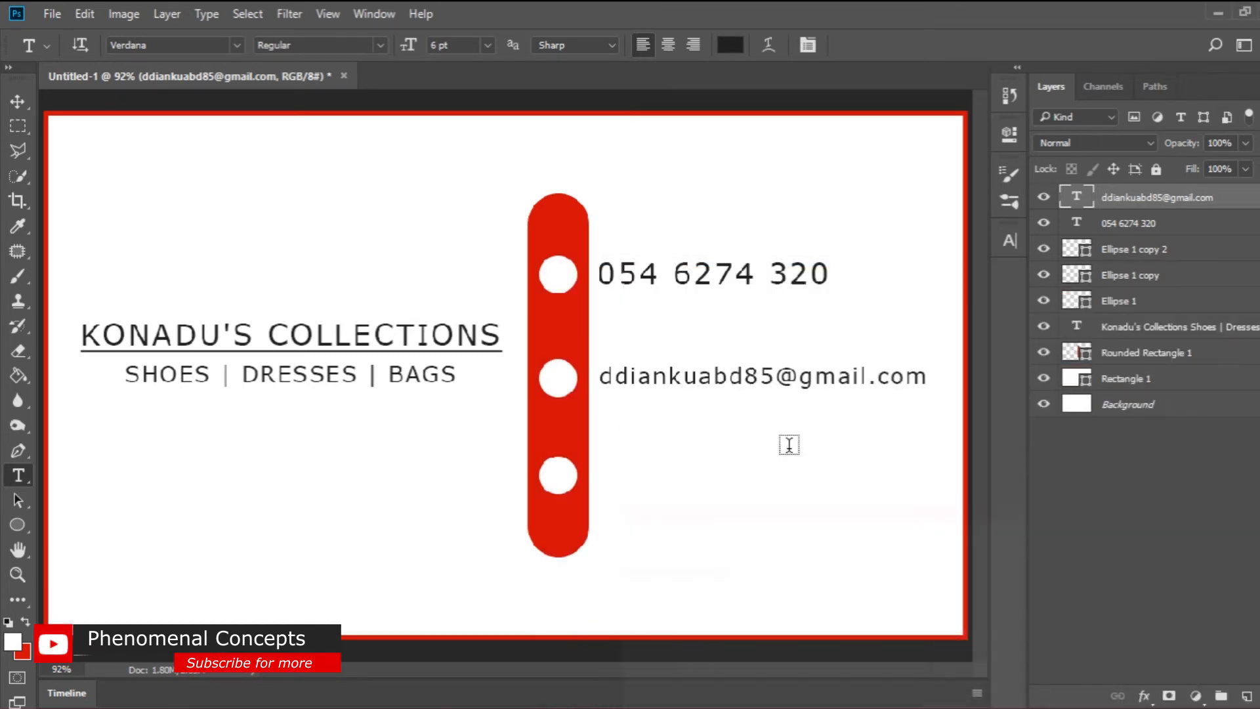
pyautogui.moveTo(597, 457); pyautogui.dragTo(936, 524)
pyautogui.hotkey('ctrl', 'v')
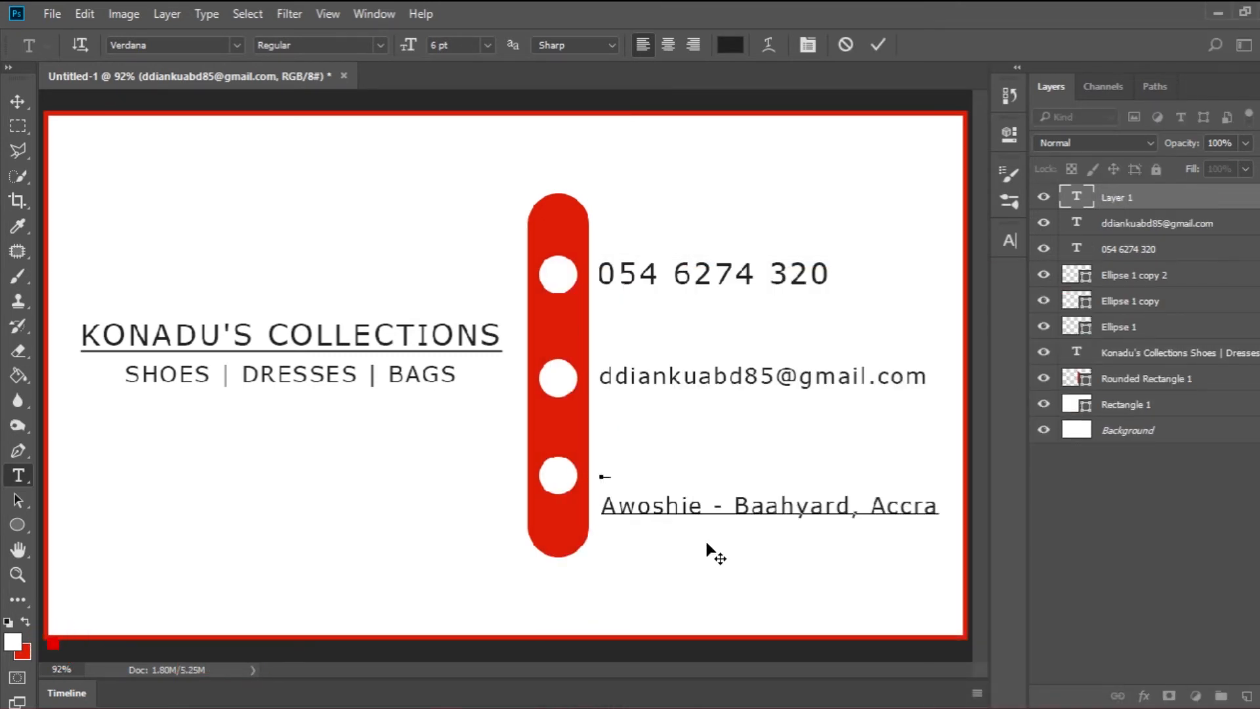
# - Remove the empty line above the business address, align it with the lowest white circle and commit the text
pyautogui.press('Left')
pyautogui.press('Left')
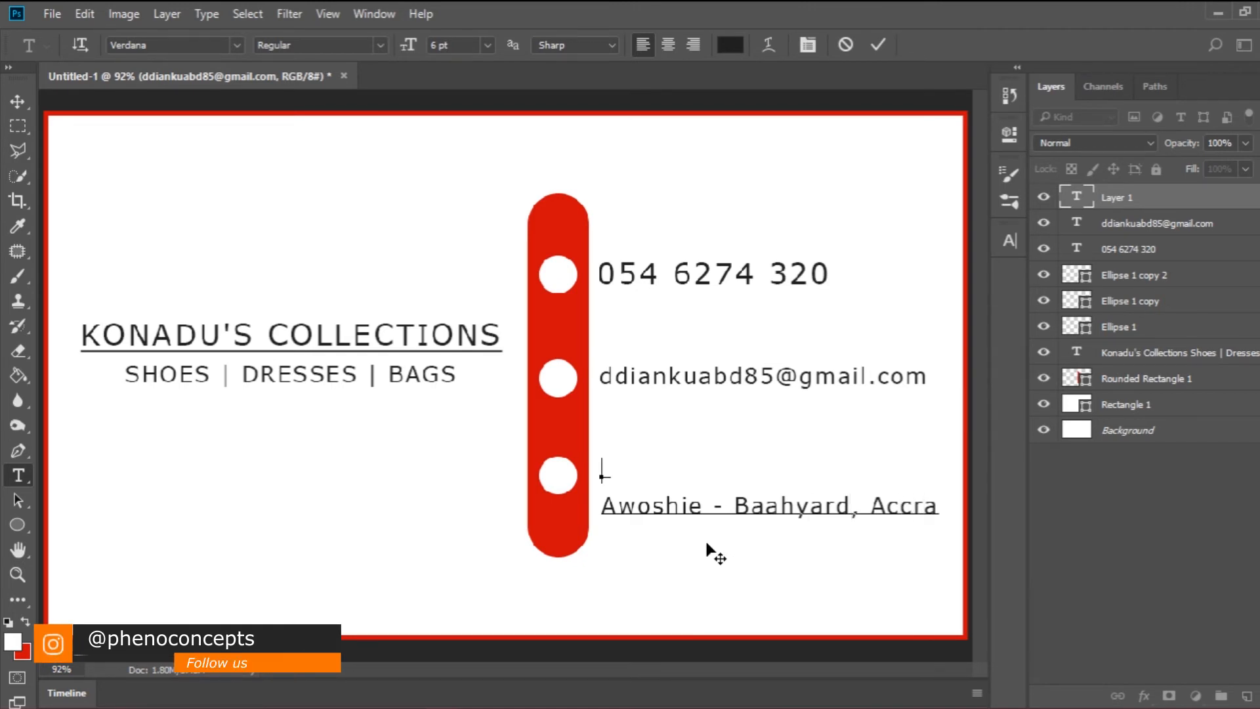
pyautogui.press('Delete')
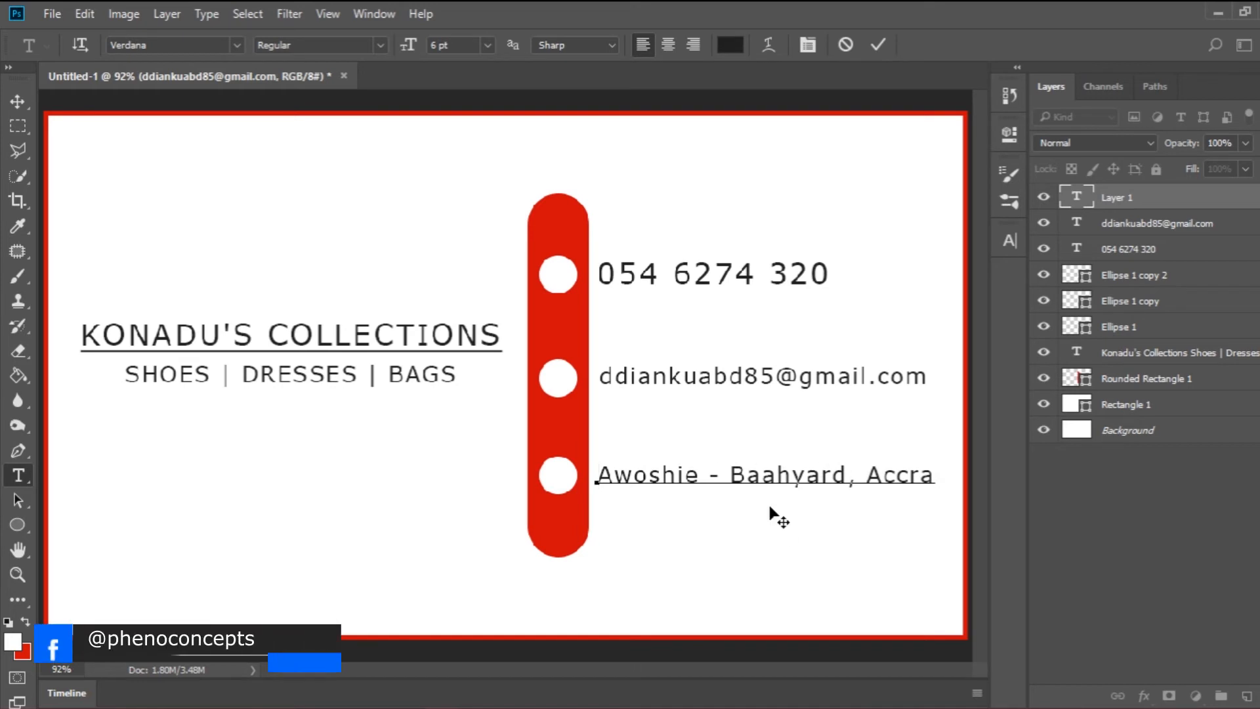
pyautogui.click(877, 42)
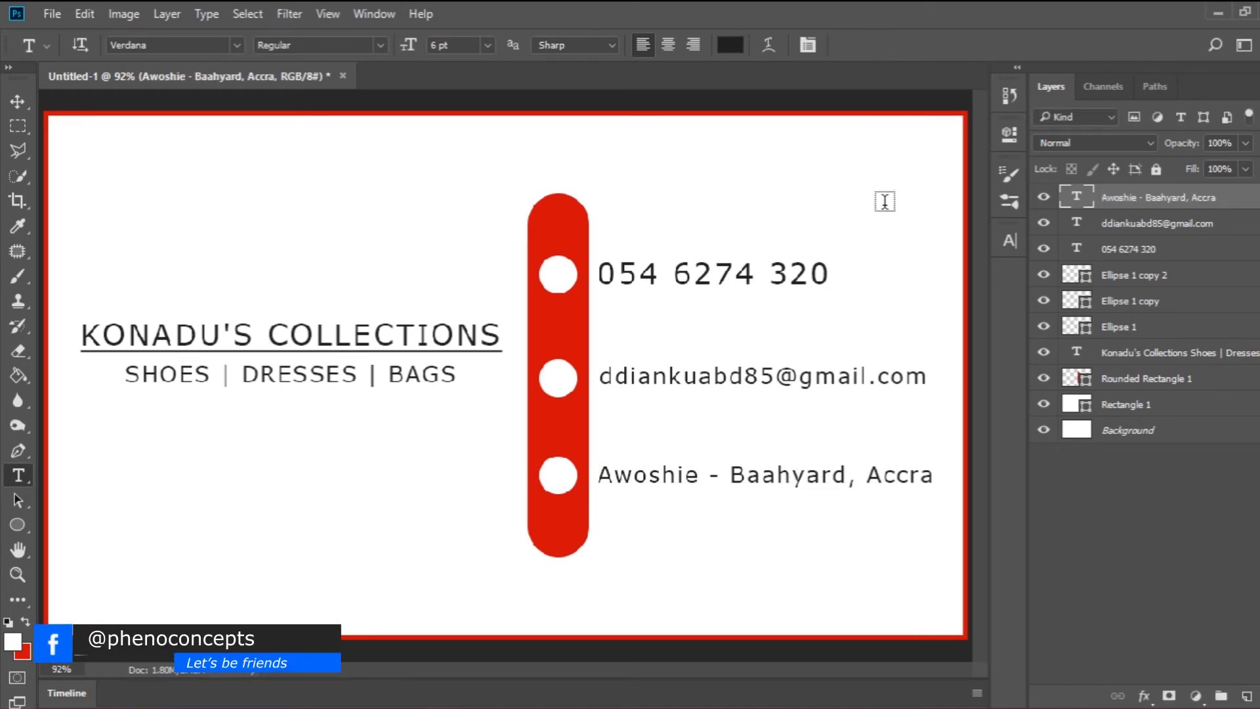
# - Shift the business name text slightly and break it into two lines, KONADU'S above COLLECTIONS
pyautogui.click(360, 348)
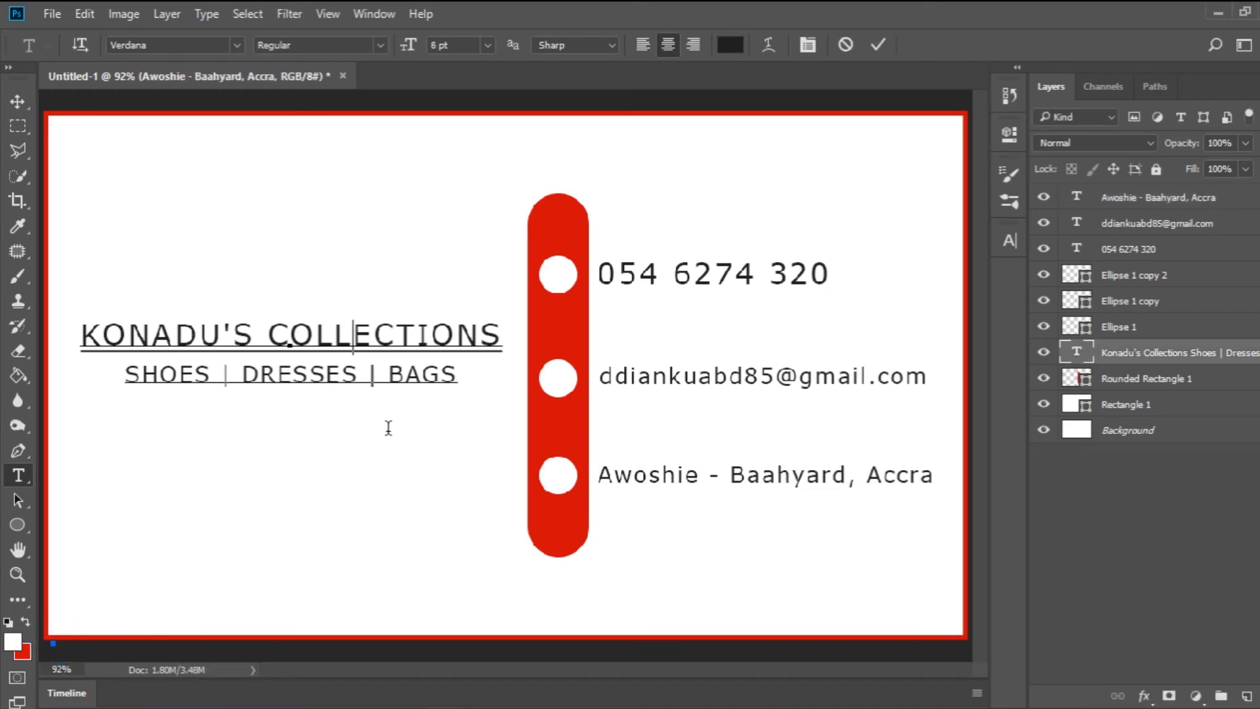
pyautogui.moveTo(402, 441); pyautogui.dragTo(397, 444)
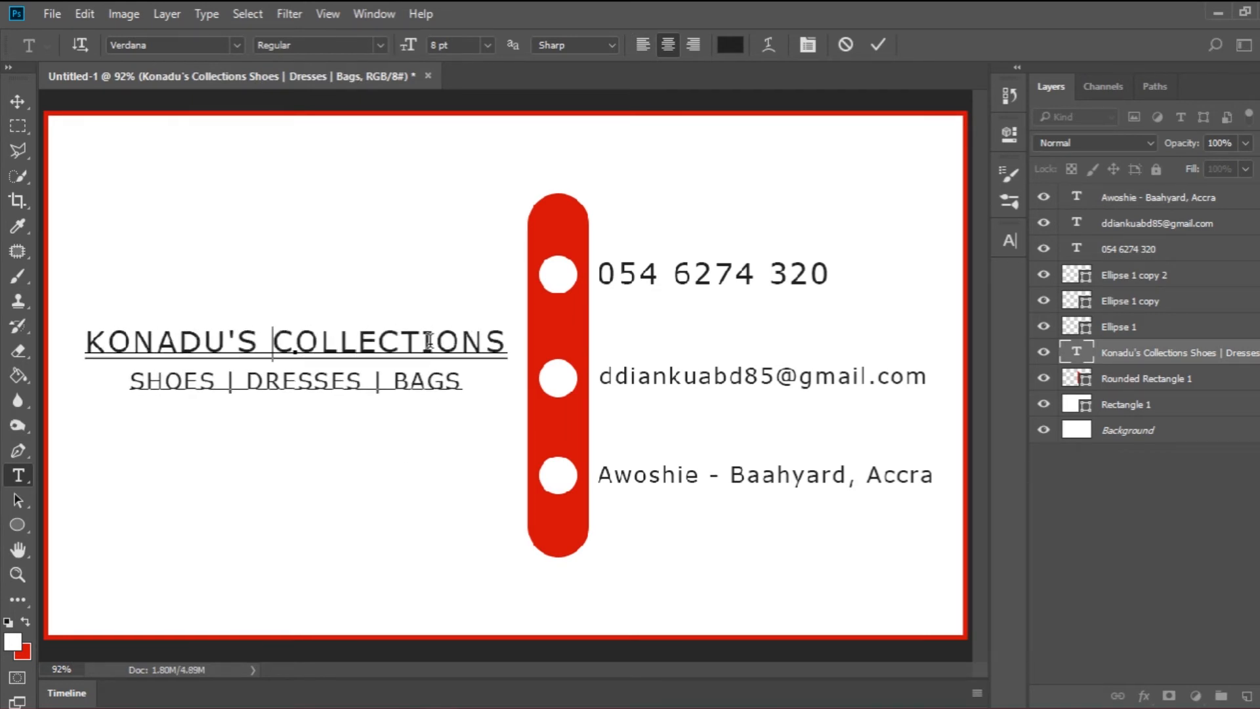
pyautogui.press('Return')
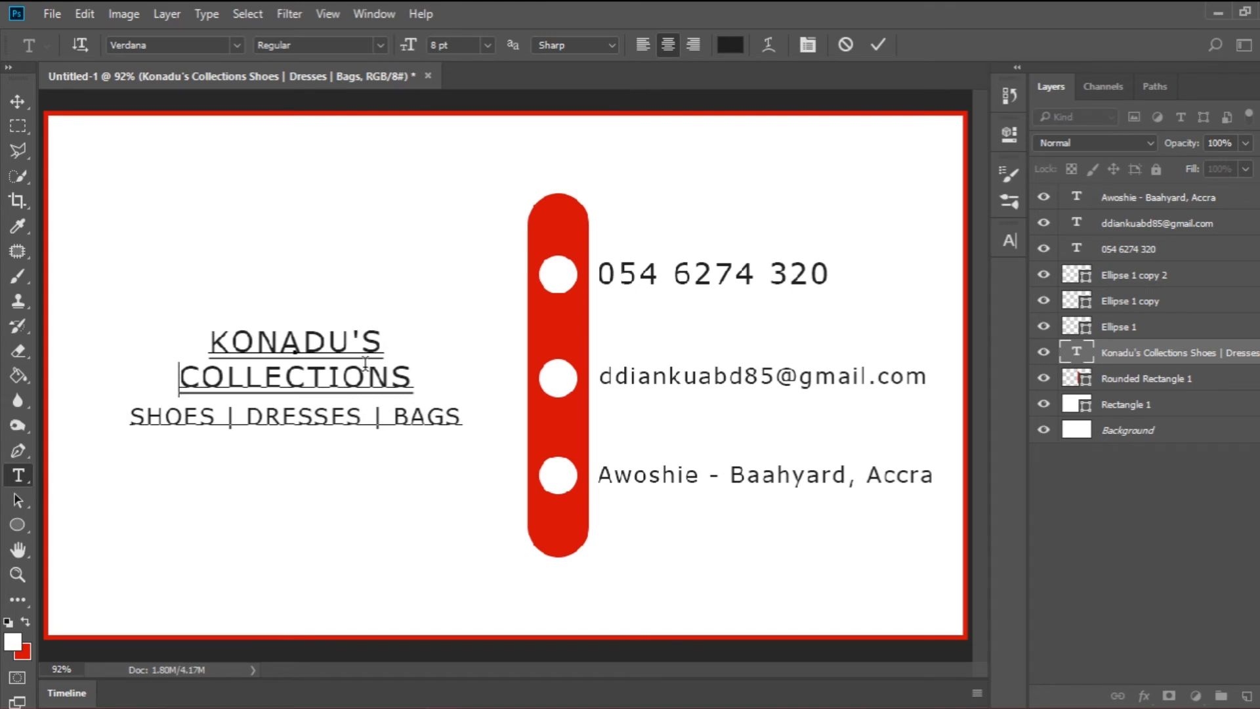
# - Remove the underline from KONADU'S and set its font size to 11 pt
pyautogui.doubleClick(379, 354)
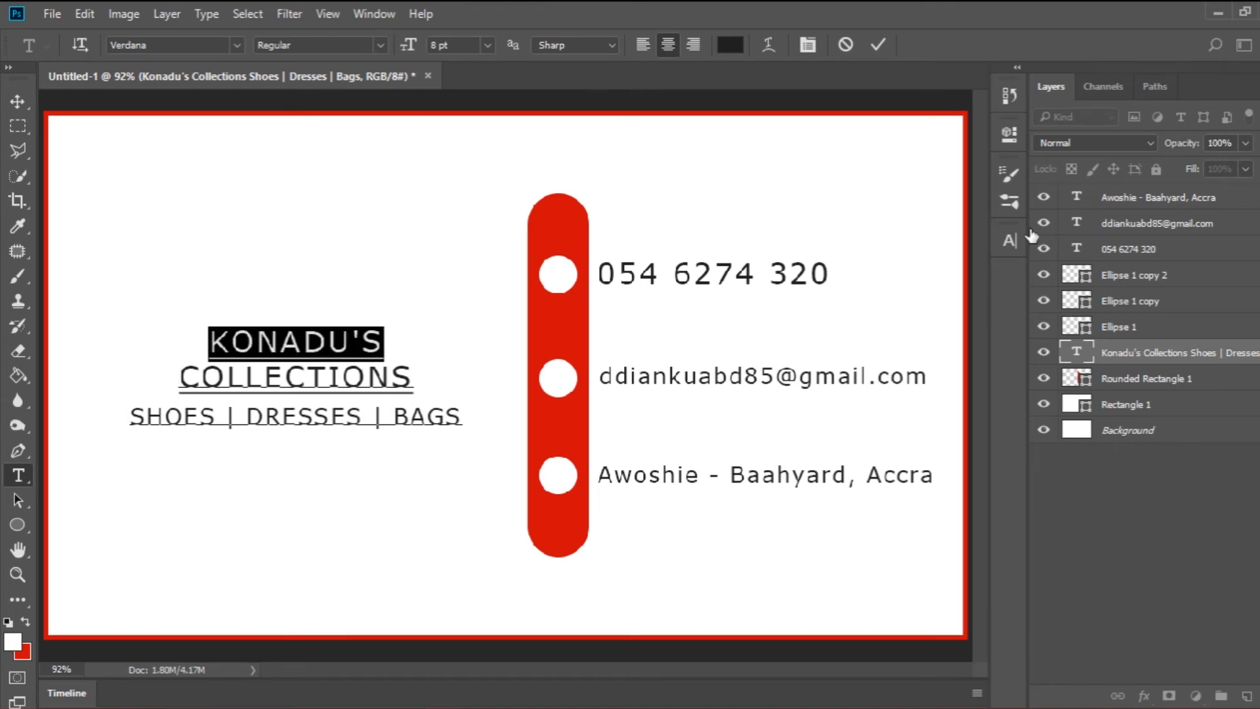
pyautogui.click(1009, 239)
pyautogui.click(942, 387)
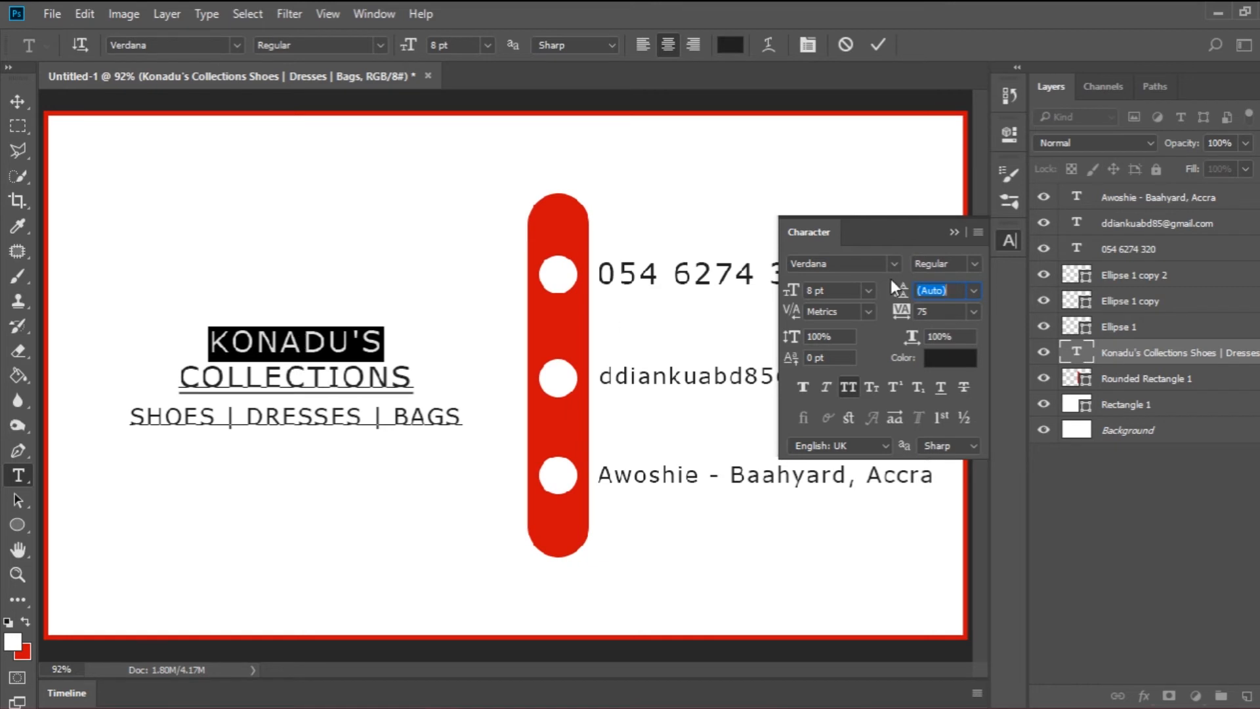
pyautogui.moveTo(789, 290); pyautogui.dragTo(794, 293)
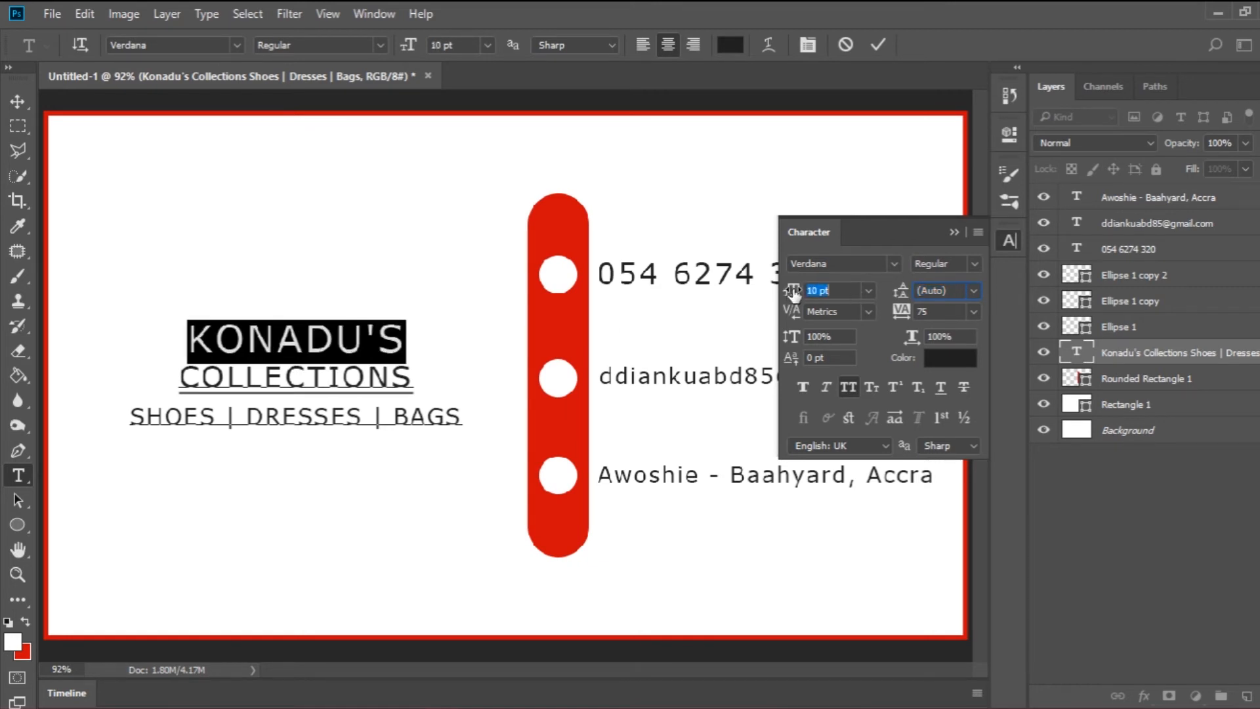
pyautogui.press('Tab')
pyautogui.click(867, 290)
pyautogui.click(871, 422)
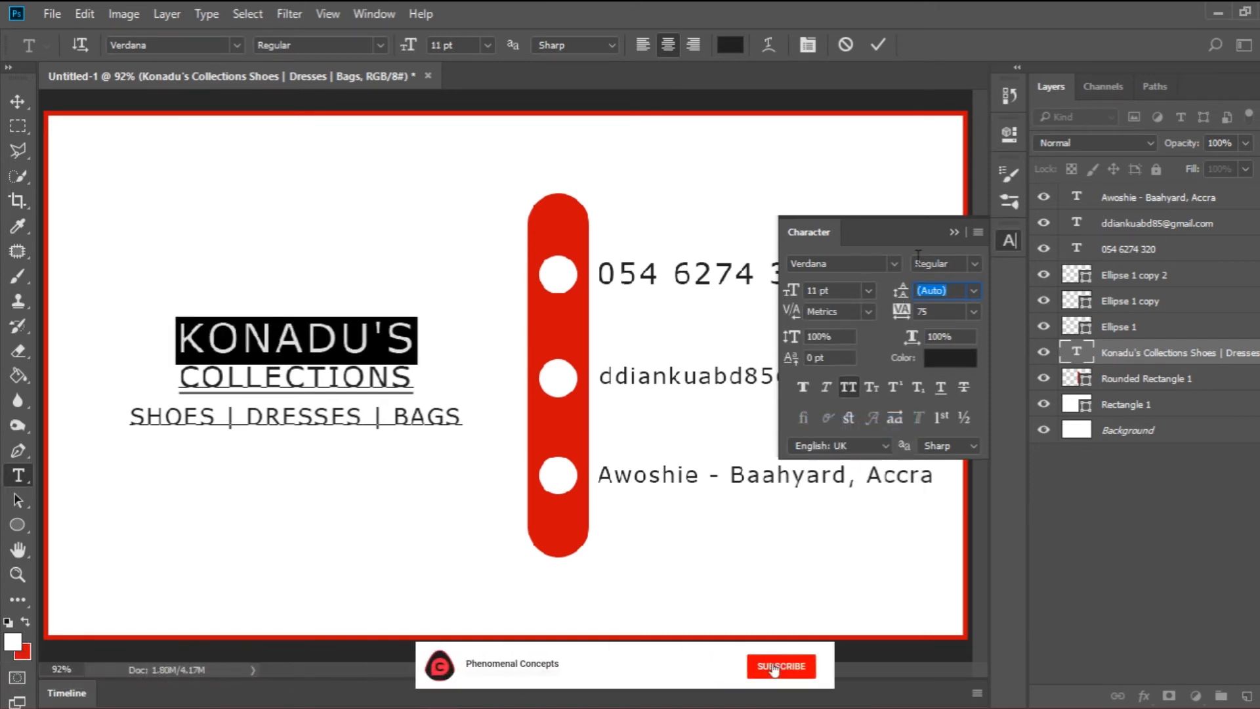
# - Set the font size of the SHOES | DRESSES | BAGS line to 4 pt
pyautogui.click(427, 410)
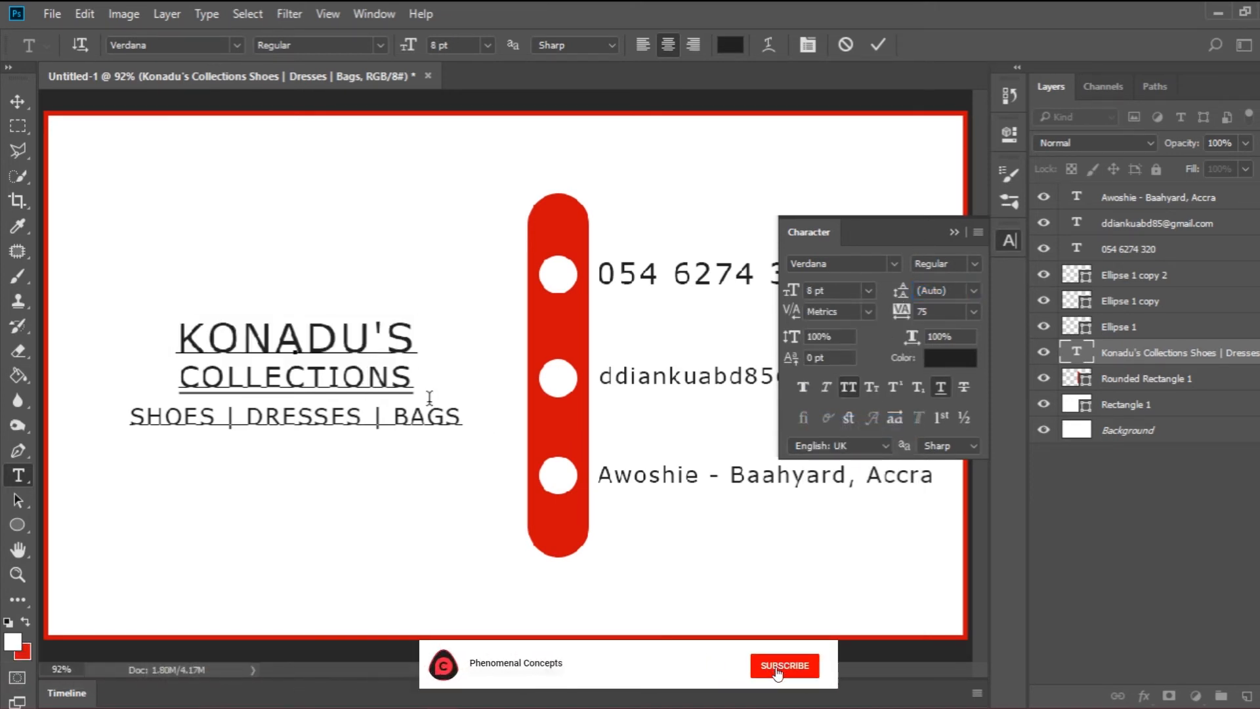
pyautogui.tripleClick(386, 418)
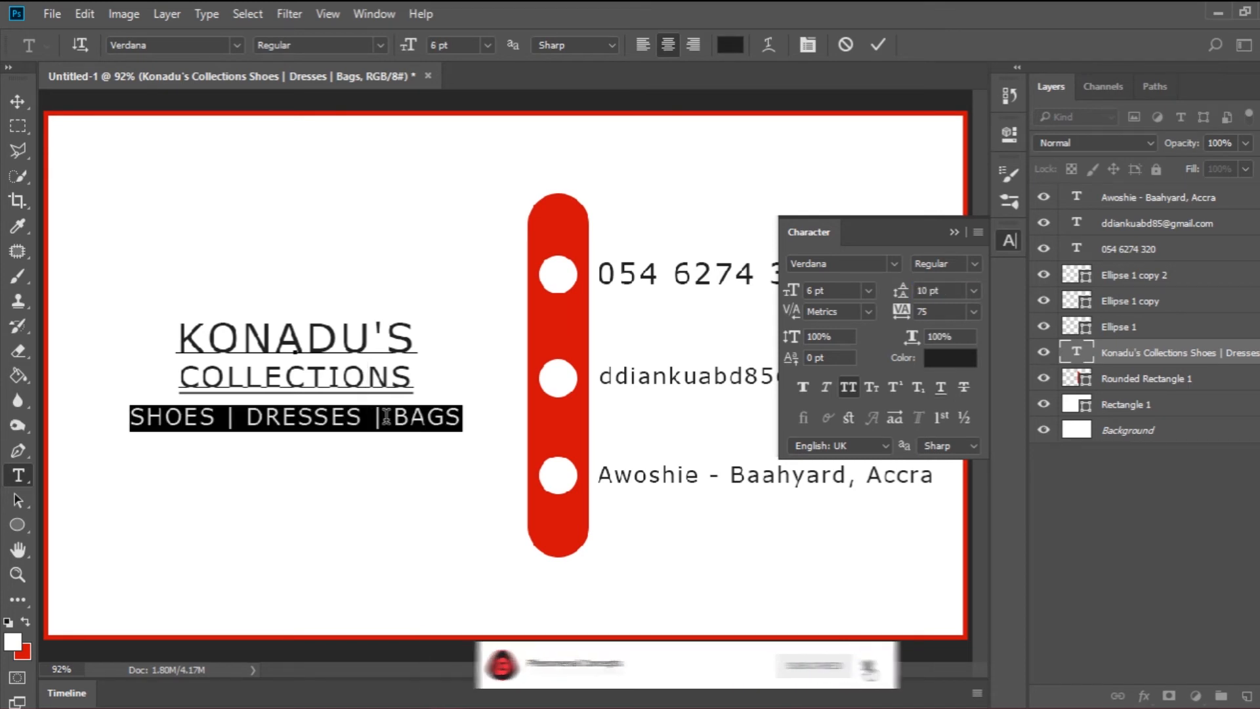
pyautogui.click(865, 290)
pyautogui.click(866, 291)
pyautogui.doubleClick(812, 291)
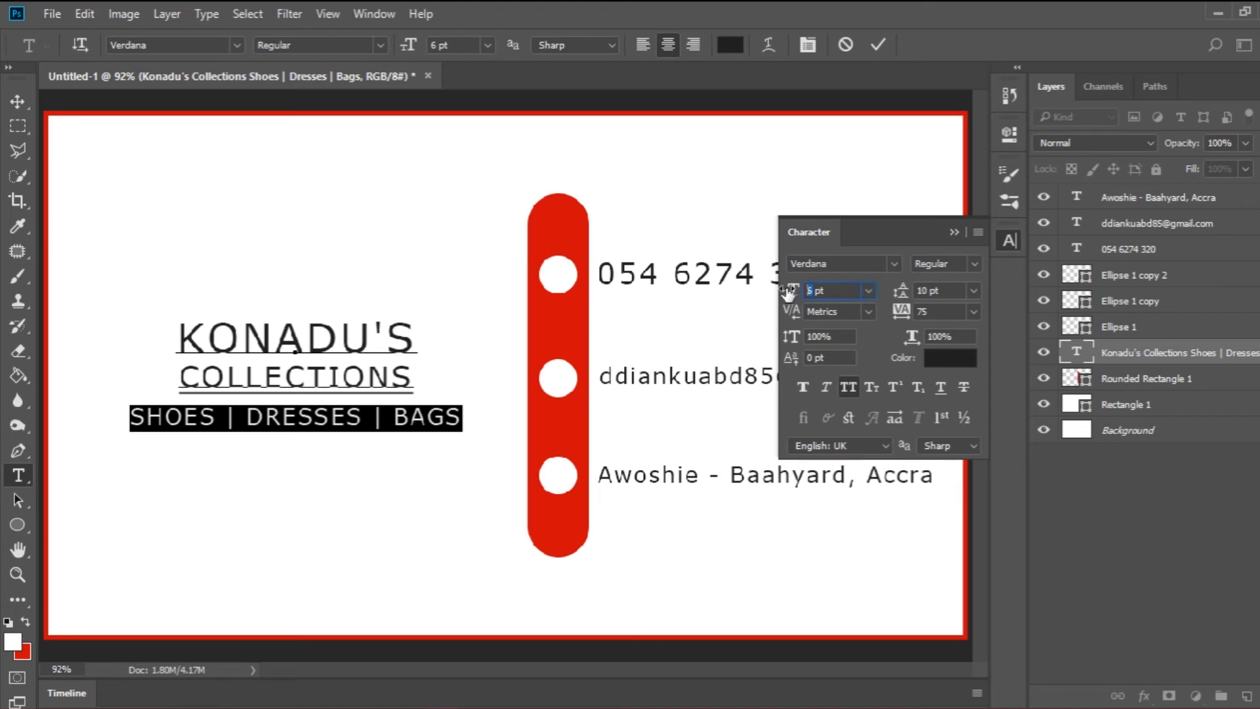
pyautogui.write('3')
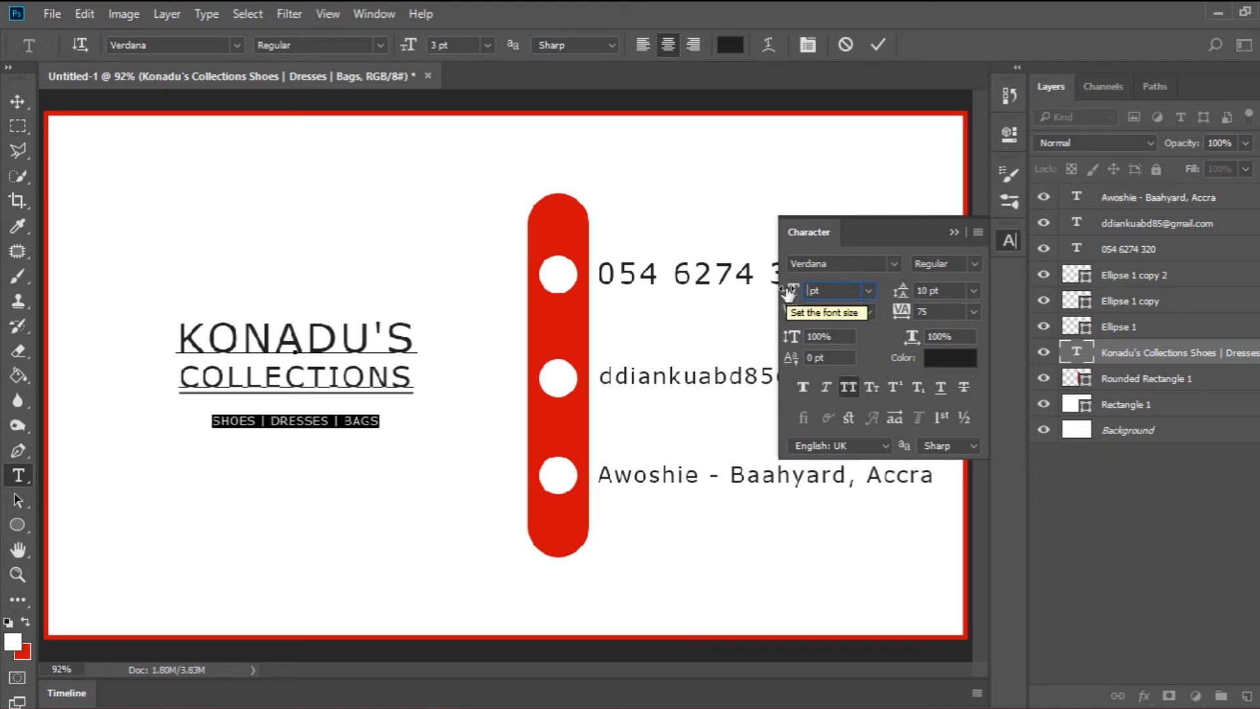
pyautogui.write('4')
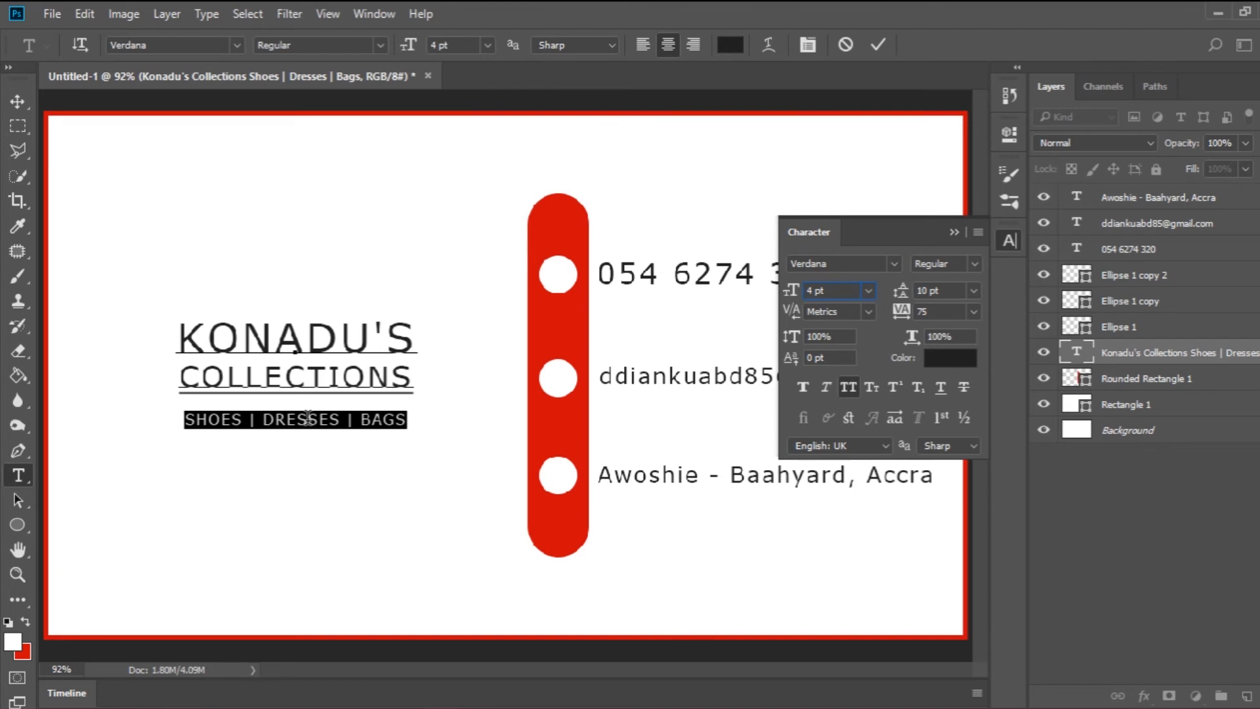
# - Set the tracking of the SHOES | DRESSES | BAGS line to 100
pyautogui.click(972, 311)
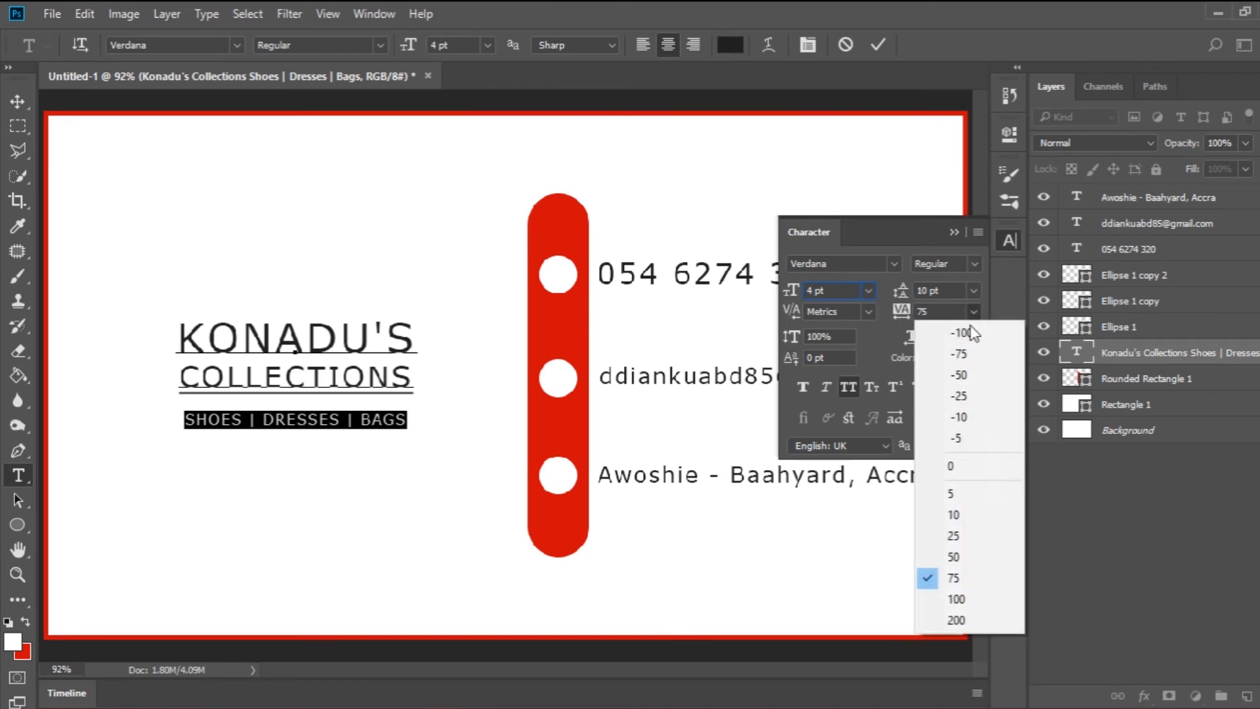
pyautogui.click(967, 598)
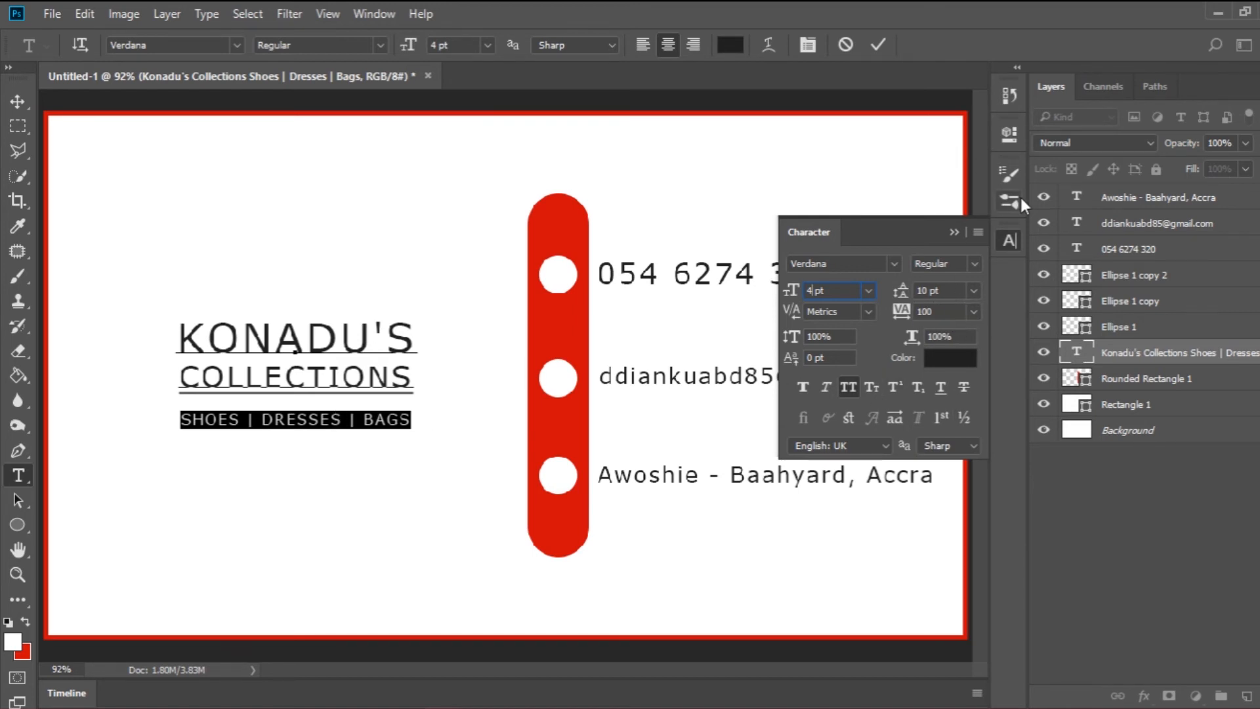
pyautogui.click(966, 310)
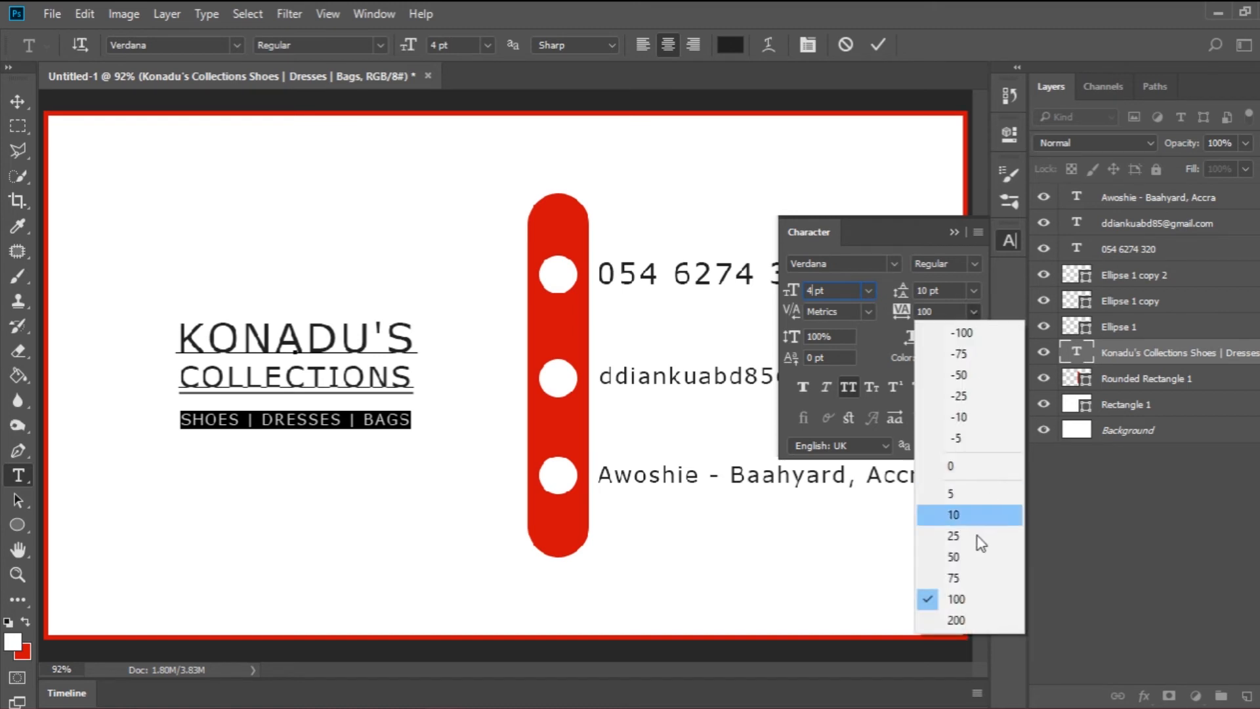
pyautogui.click(971, 319)
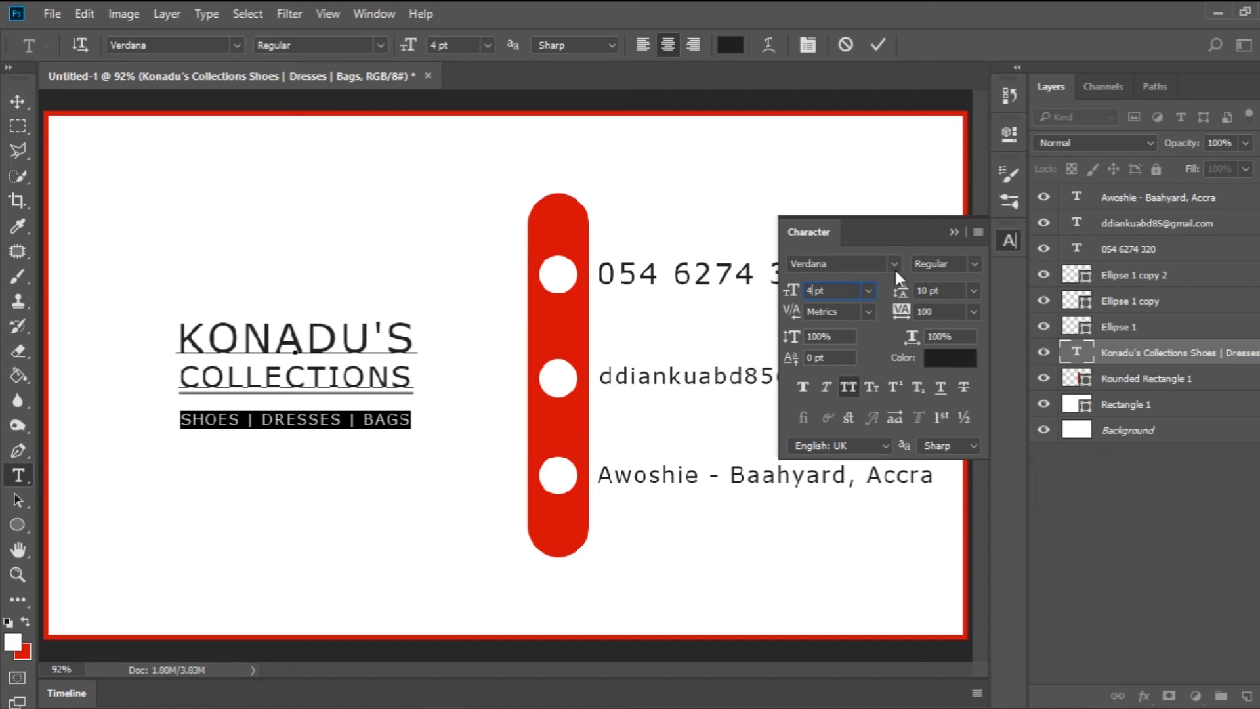
# - Set the leading of the SHOES | DRESSES | BAGS line to 7 pt, commit the text and close the character settings
pyautogui.click(972, 290)
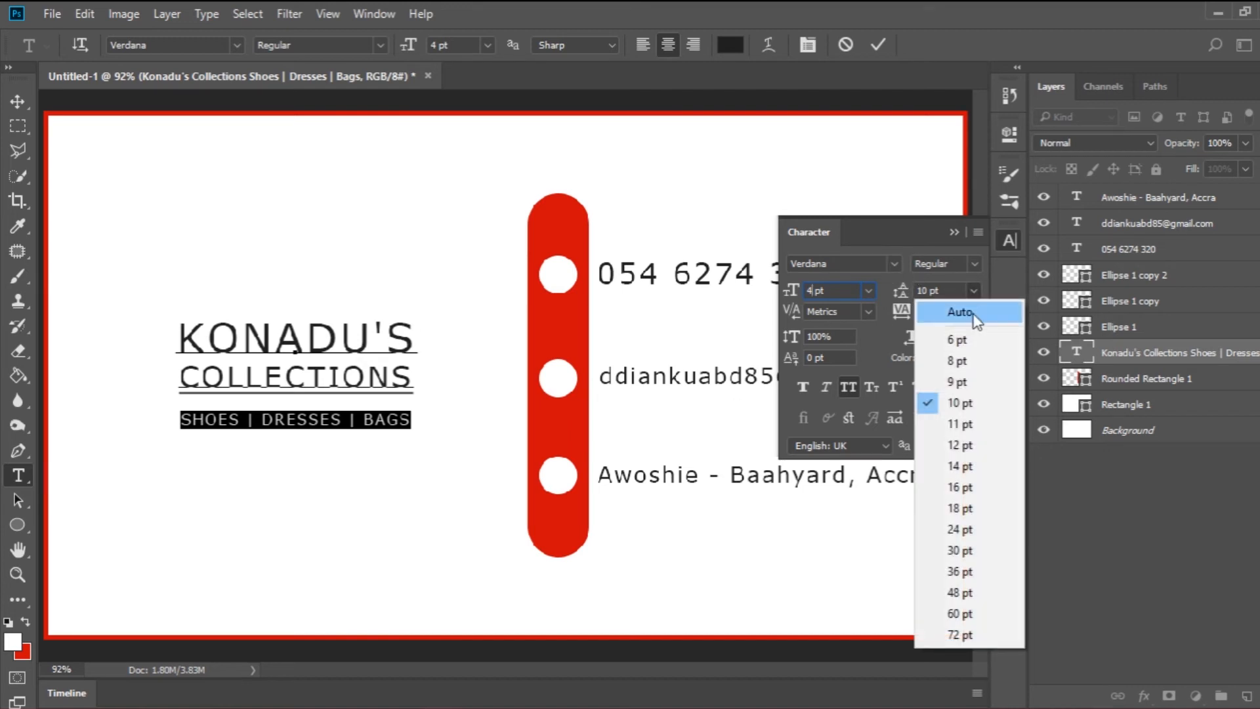
pyautogui.click(965, 344)
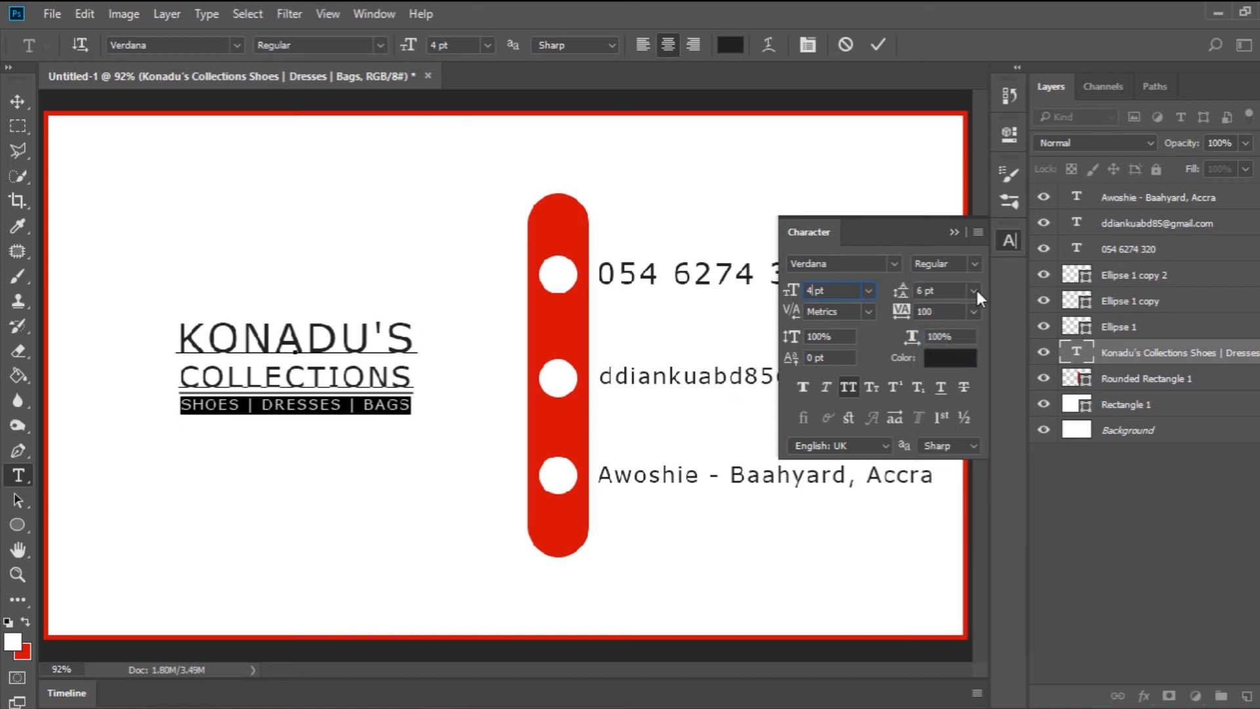
pyautogui.click(974, 290)
pyautogui.click(969, 359)
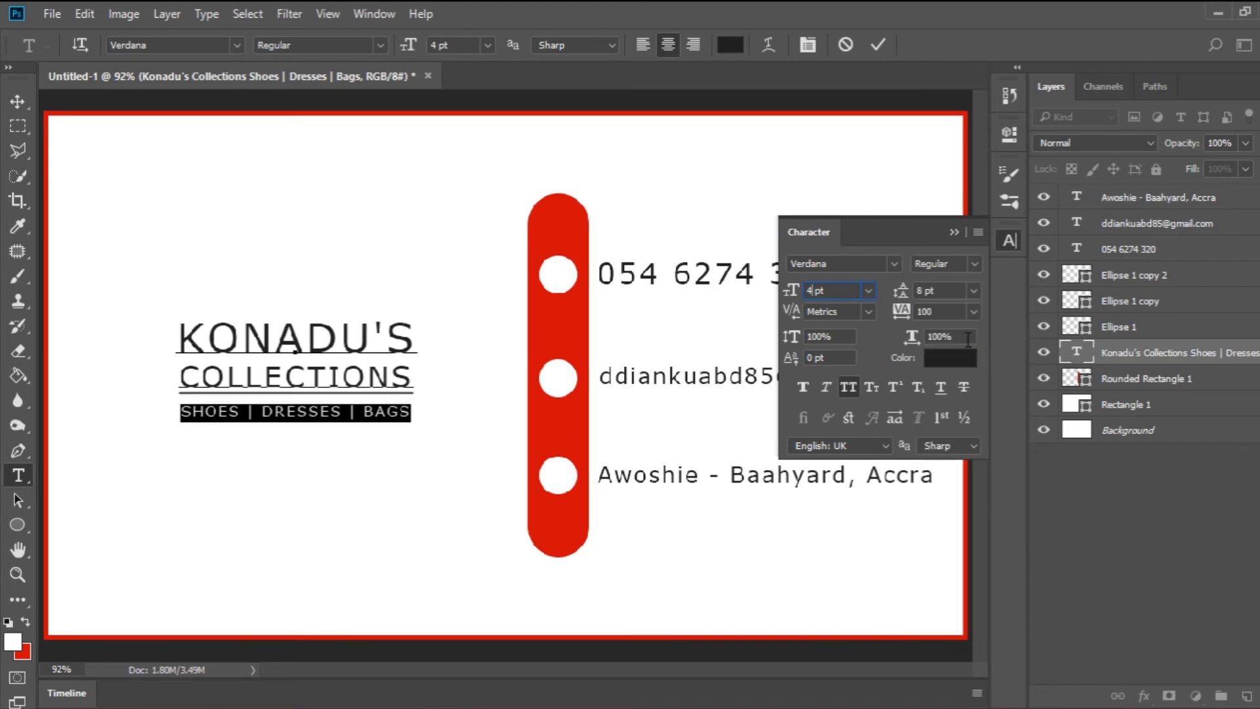
pyautogui.moveTo(925, 293); pyautogui.dragTo(864, 294)
pyautogui.write('7')
pyautogui.click(885, 44)
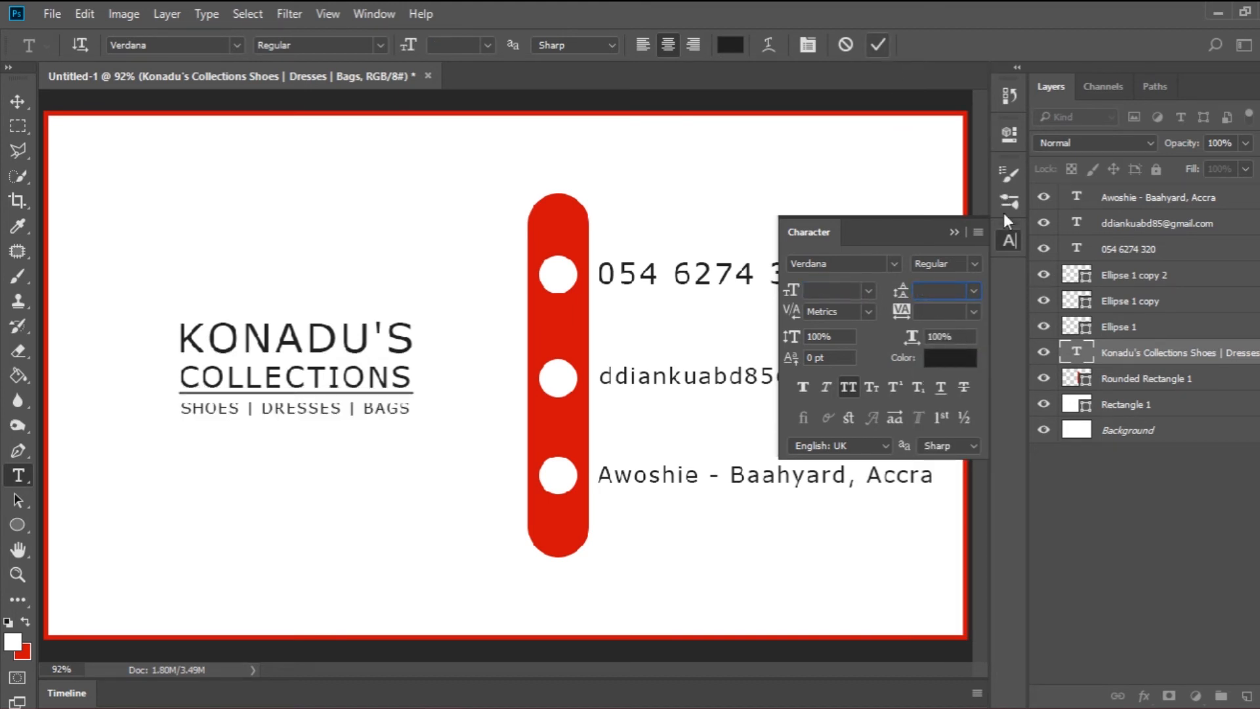
pyautogui.click(1007, 239)
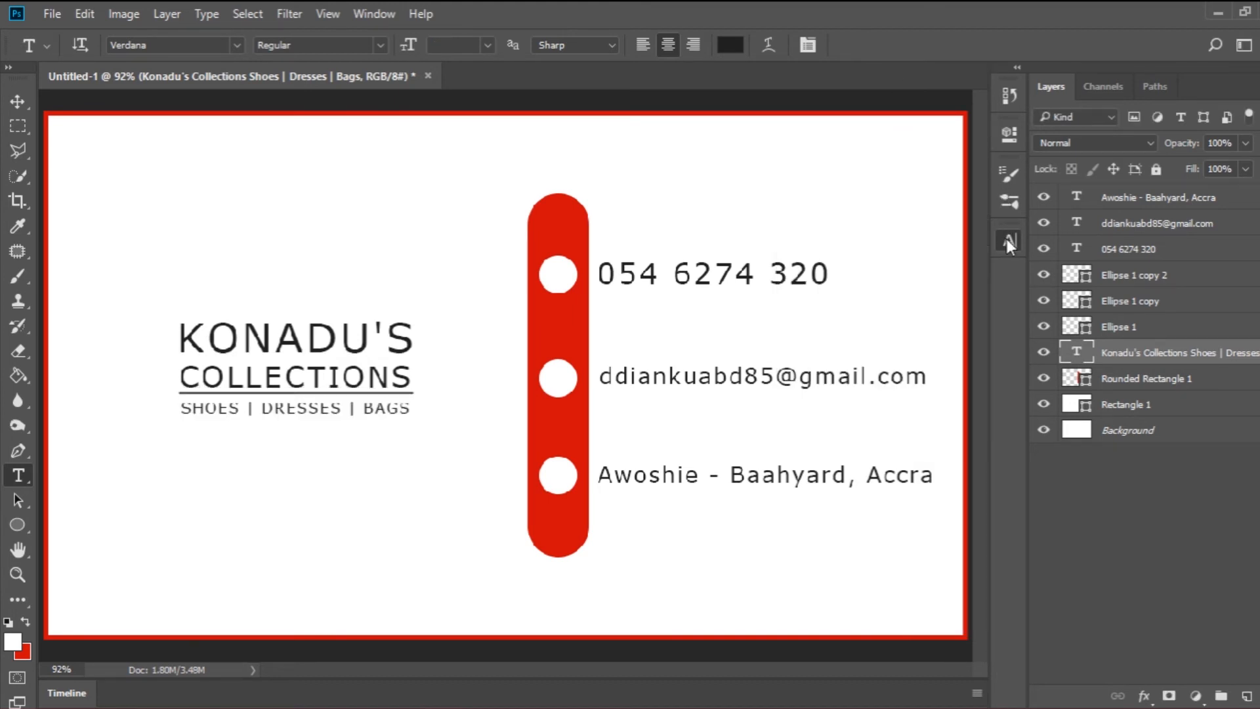
# - Move the red bar, its three circles and the contact texts together closer to the business name, then deselect the layers
pyautogui.click(1140, 326)
pyautogui.press('v')
pyautogui.keyDown('shift'); pyautogui.click(1143, 200); pyautogui.keyUp('shift')
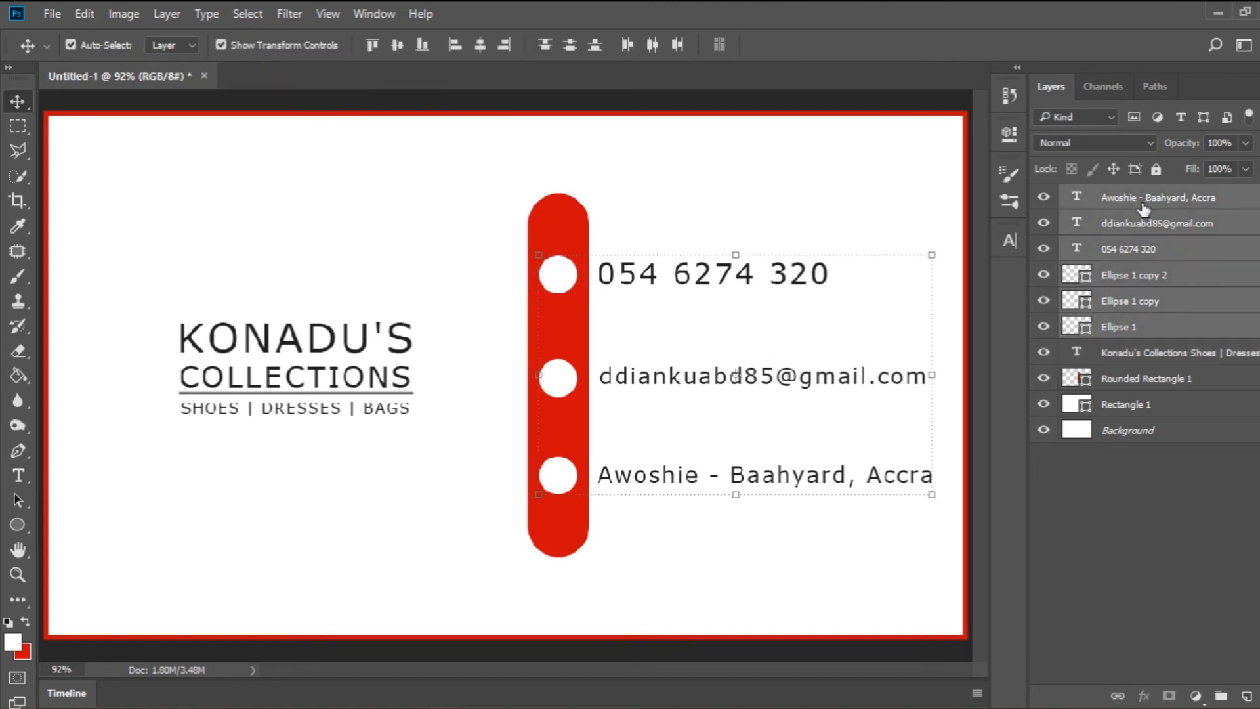
pyautogui.keyDown('ctrl'); pyautogui.click(1142, 384); pyautogui.keyUp('ctrl')
pyautogui.moveTo(814, 374); pyautogui.dragTo(758, 384)
pyautogui.click(1073, 506)
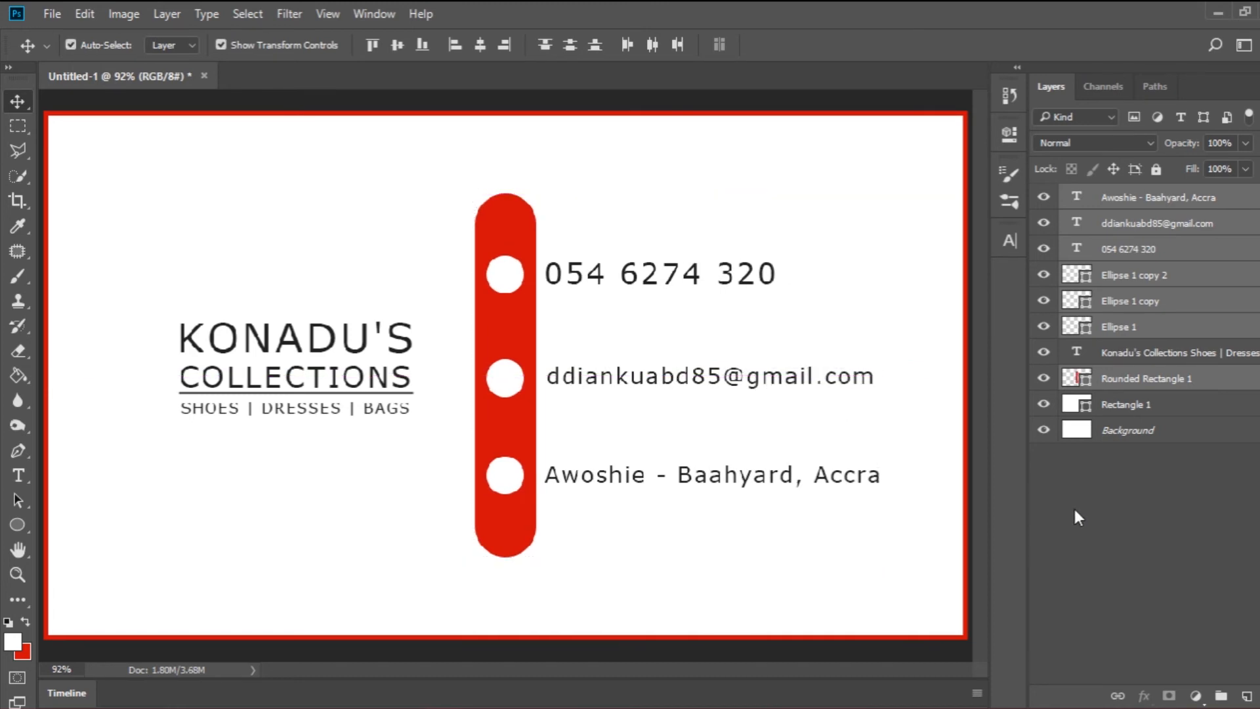
# - Select the Rectangle 1 layer, set the Pen tool to Shape mode and make red the foreground colour
pyautogui.press('z')
pyautogui.click(480, 415)
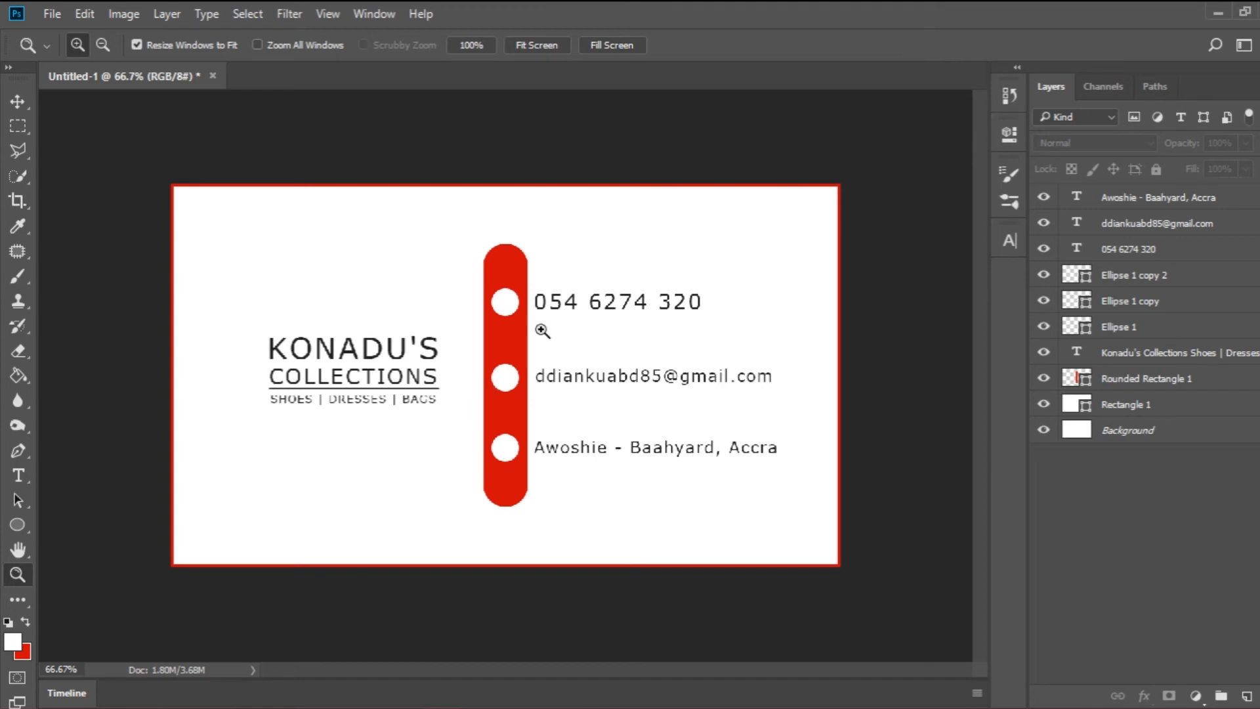
pyautogui.click(1165, 430)
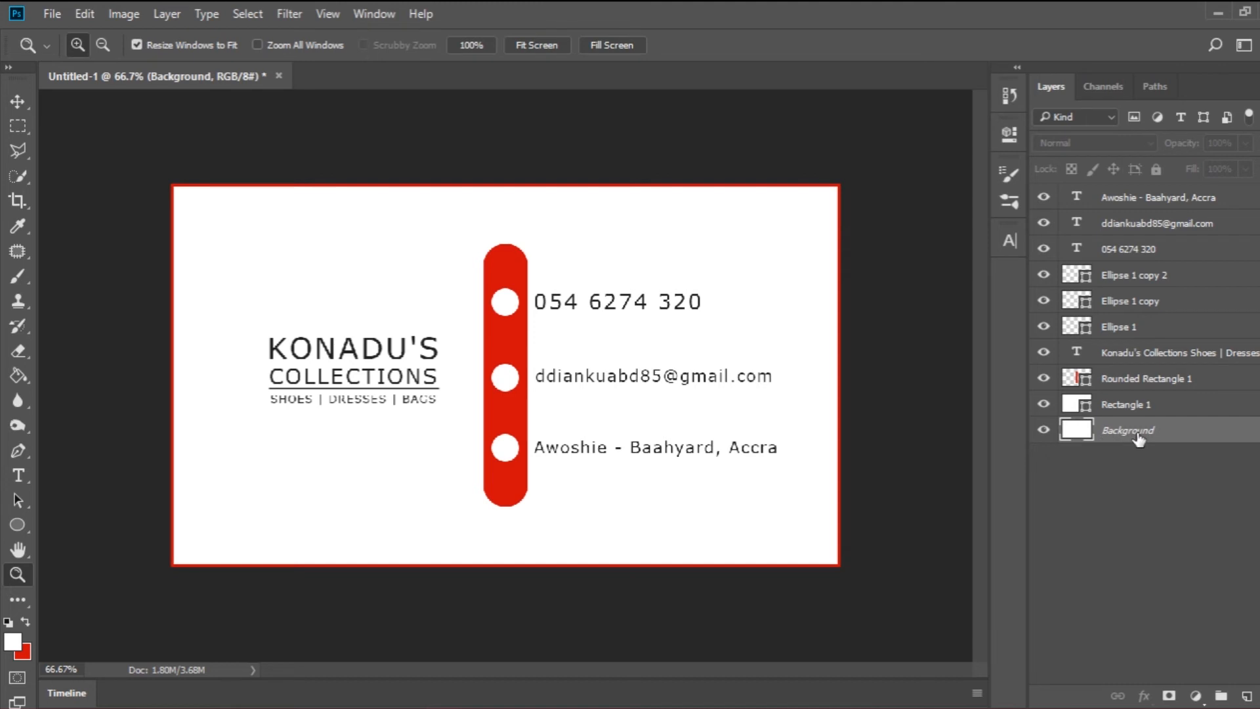
pyautogui.click(1132, 406)
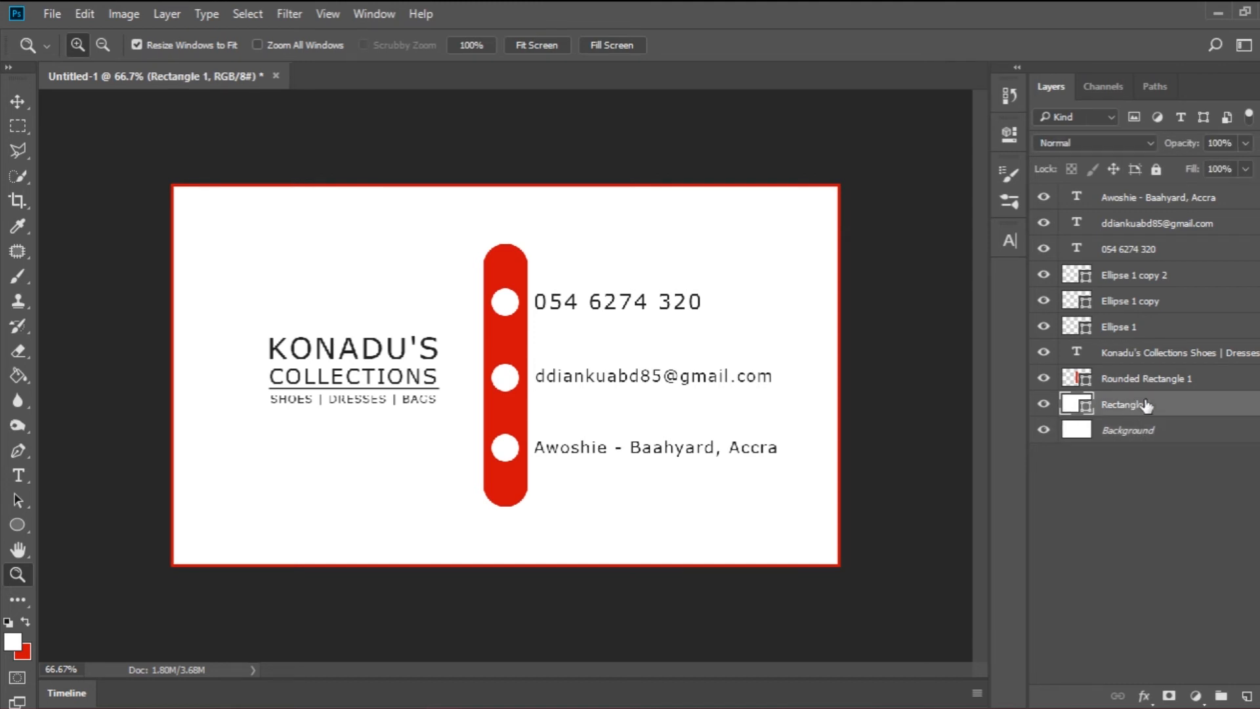
pyautogui.click(1043, 404)
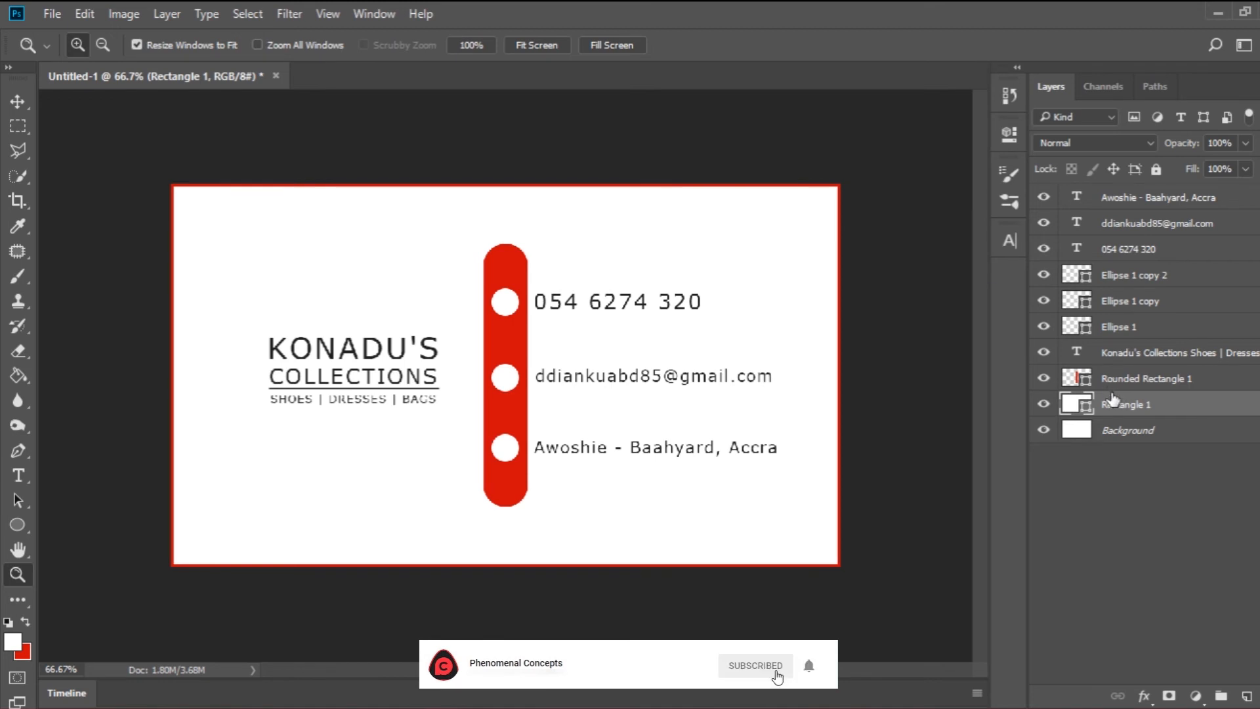
pyautogui.click(18, 450)
pyautogui.rightClick(17, 448)
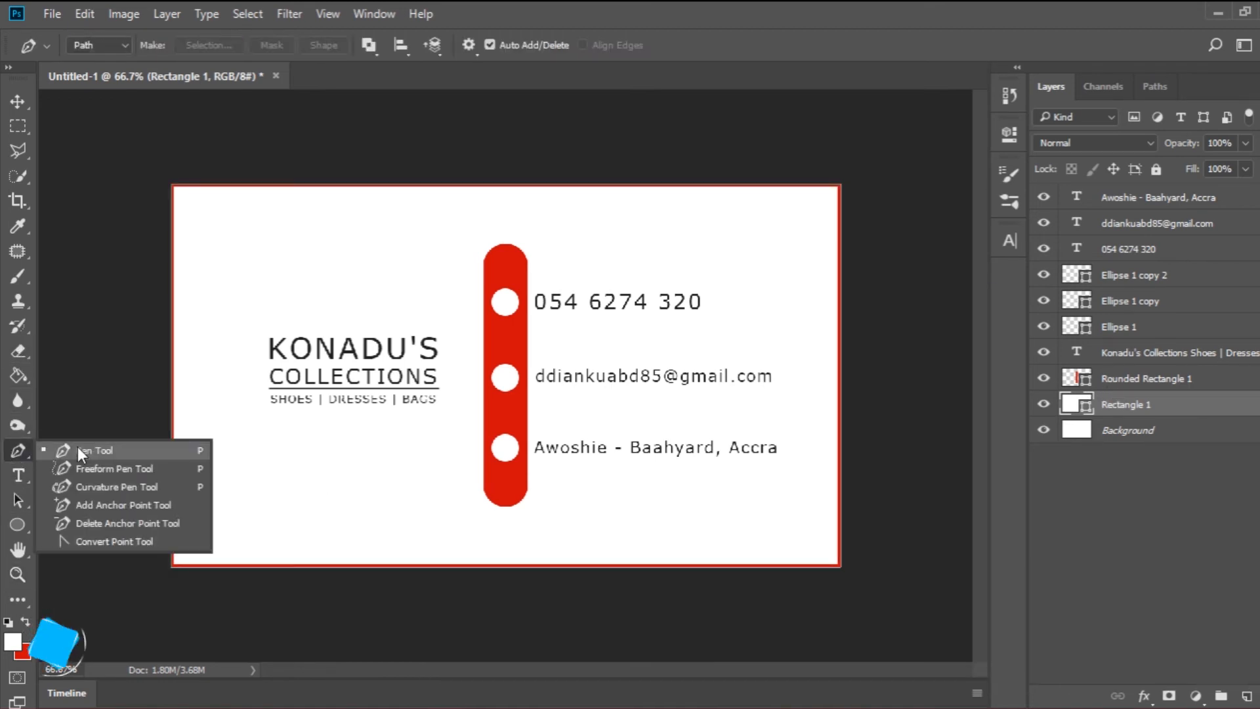
pyautogui.click(77, 447)
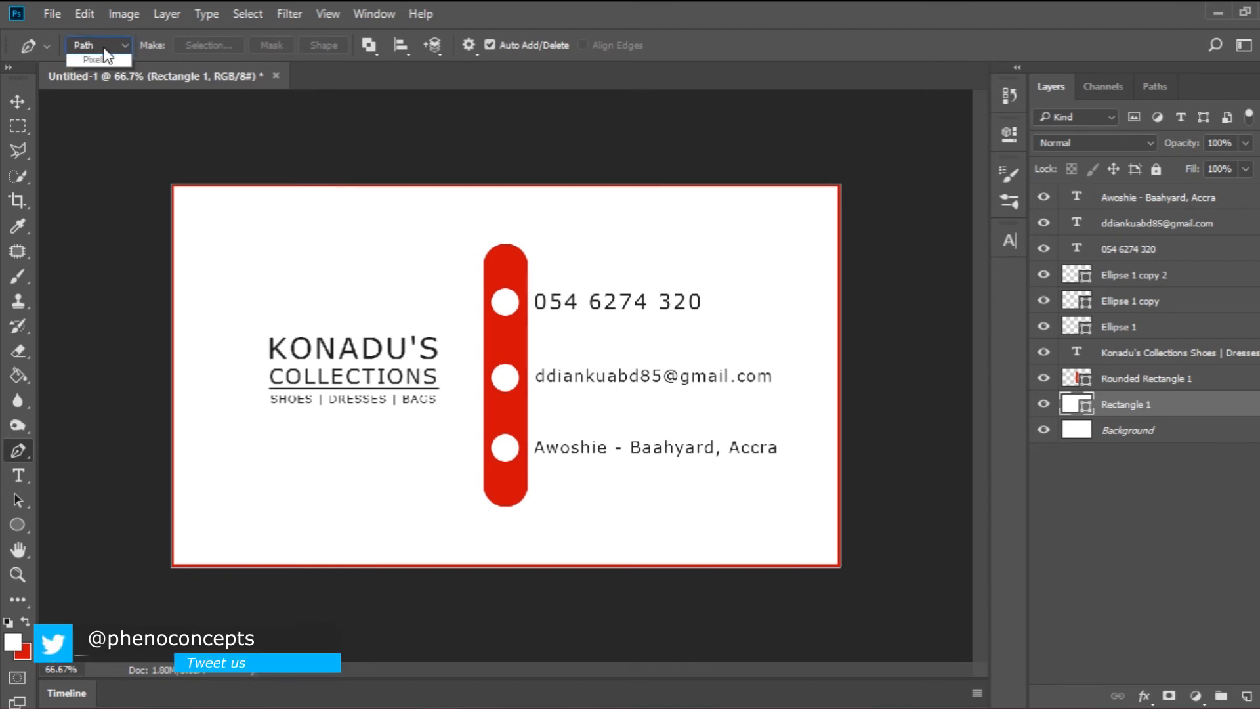
pyautogui.click(102, 45)
pyautogui.click(96, 64)
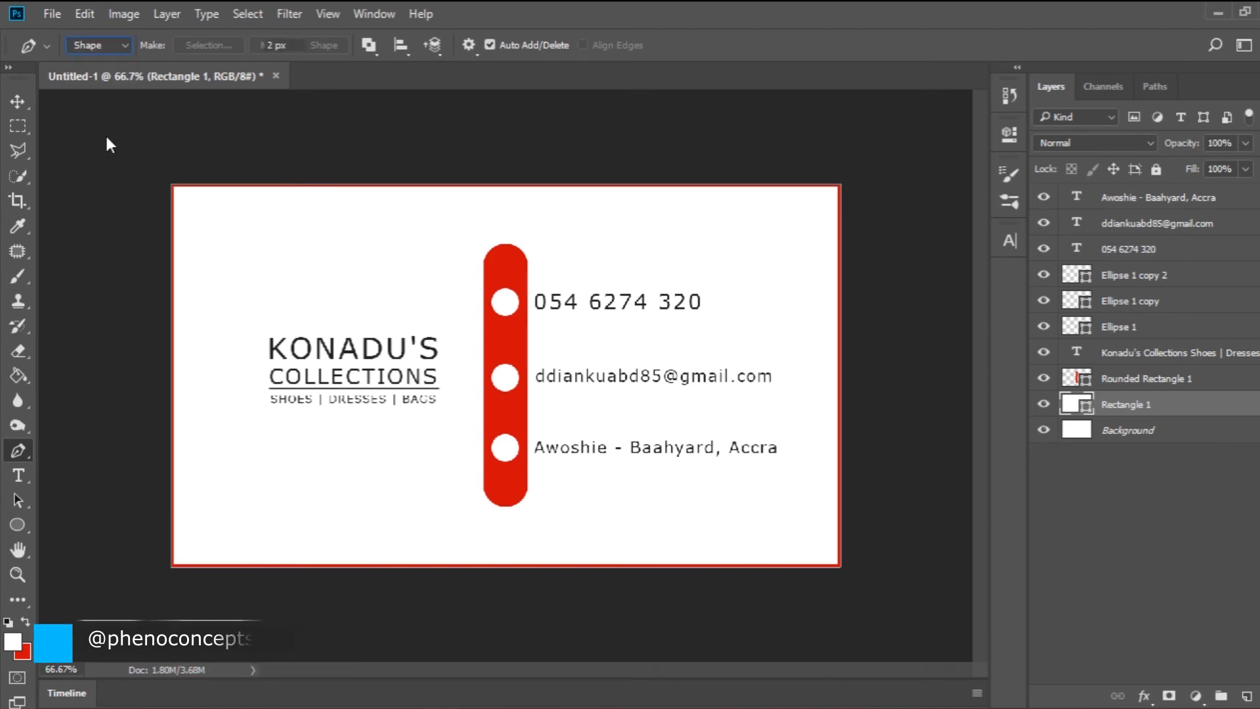
pyautogui.click(26, 620)
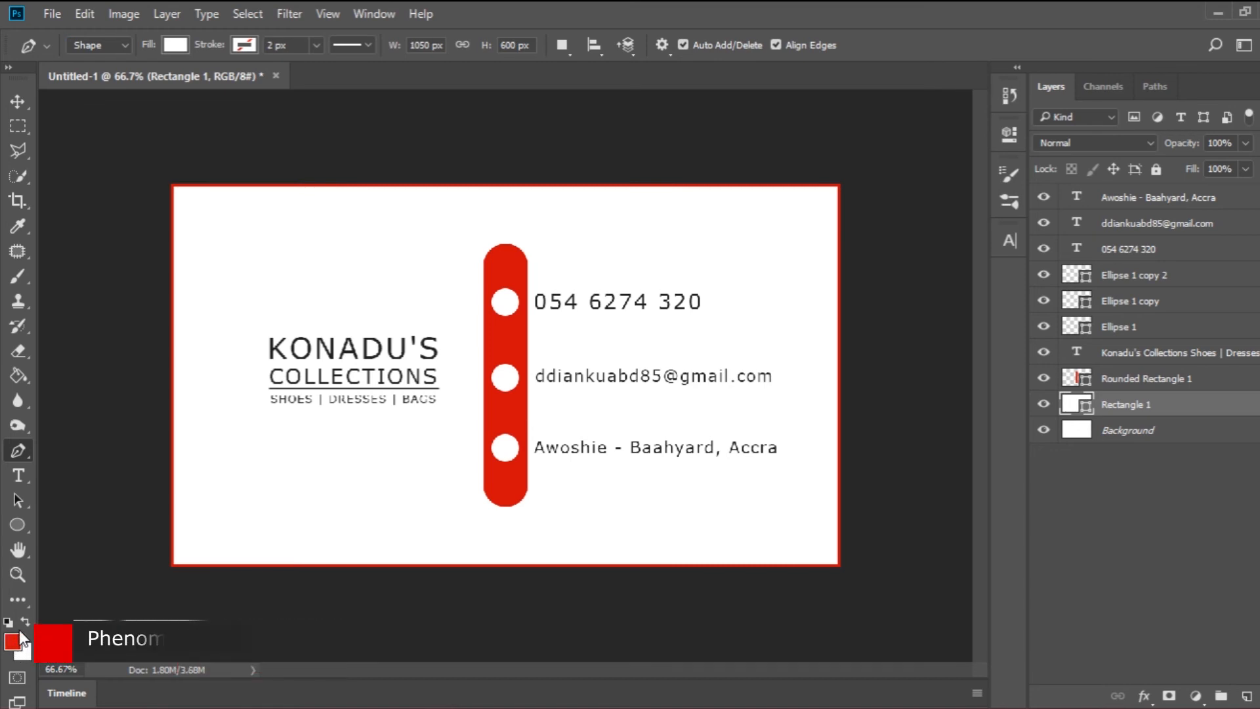
pyautogui.click(173, 44)
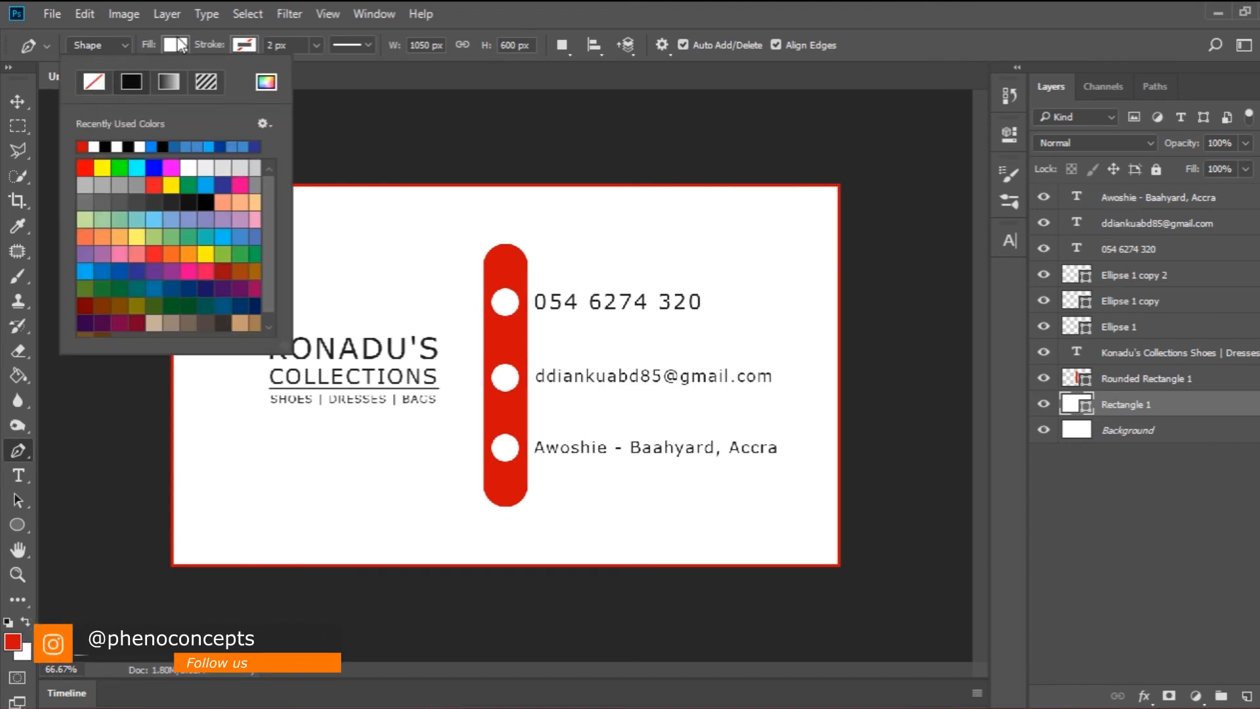
pyautogui.click(81, 145)
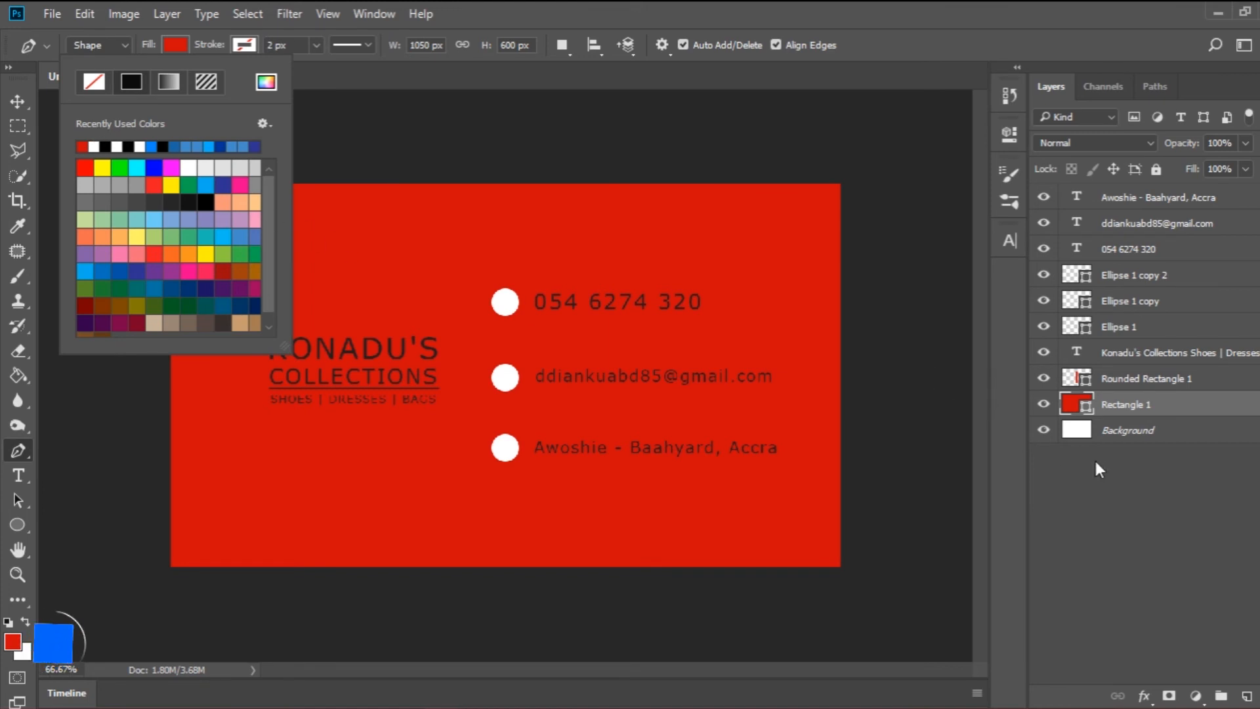
pyautogui.click(1108, 499)
pyautogui.hotkey('ctrl', 'z')
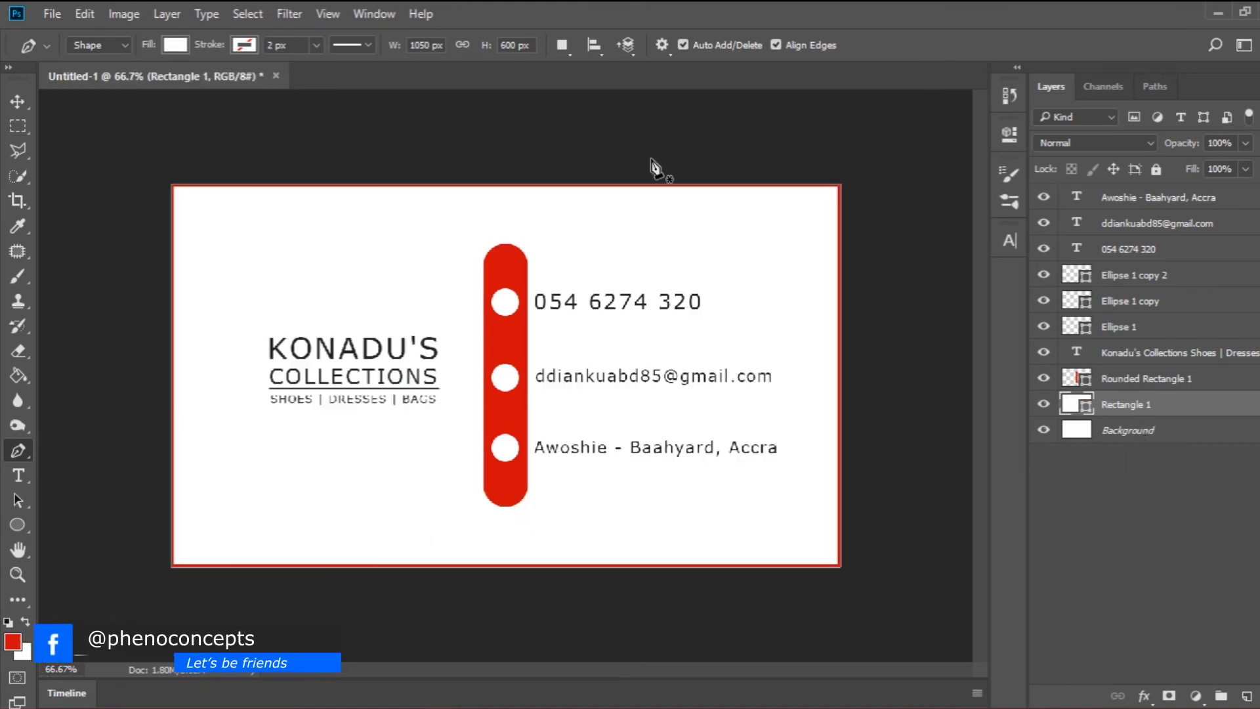
# - Add a layer above Rectangle 1 and draw a red wave curve from the card's lower-left corner to its right edge
pyautogui.click(1246, 696)
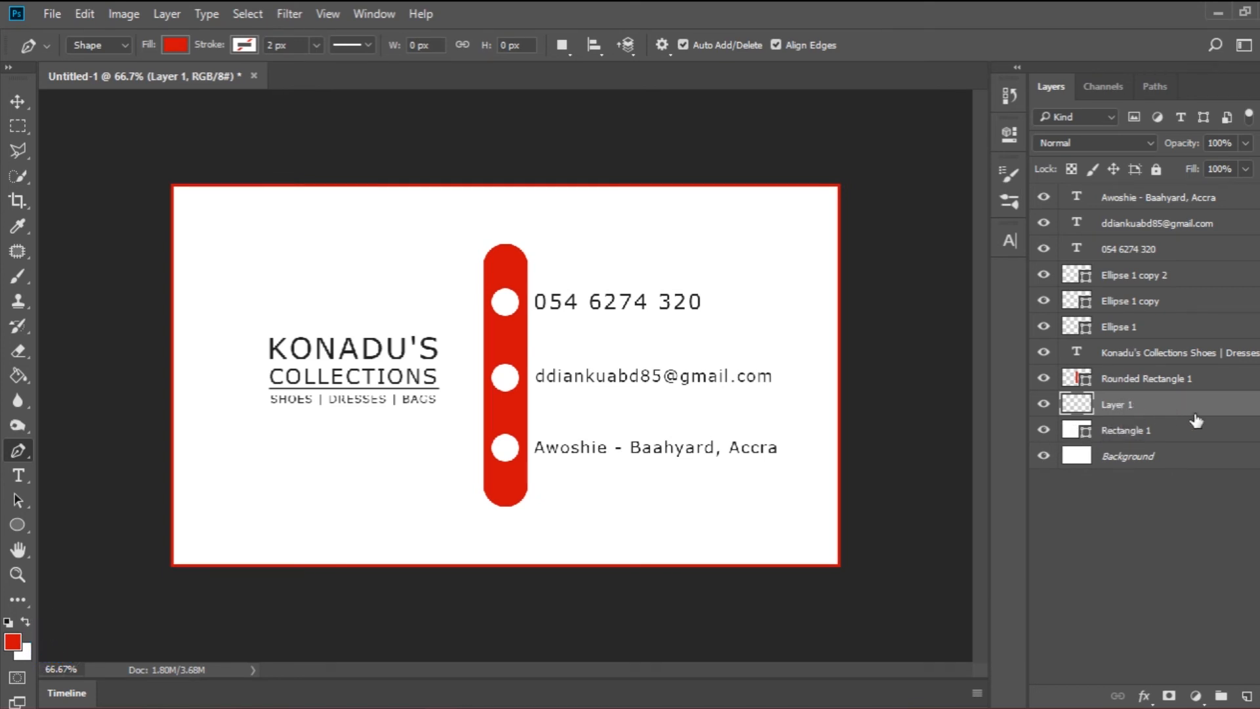
pyautogui.click(172, 569)
pyautogui.moveTo(479, 532); pyautogui.dragTo(643, 649)
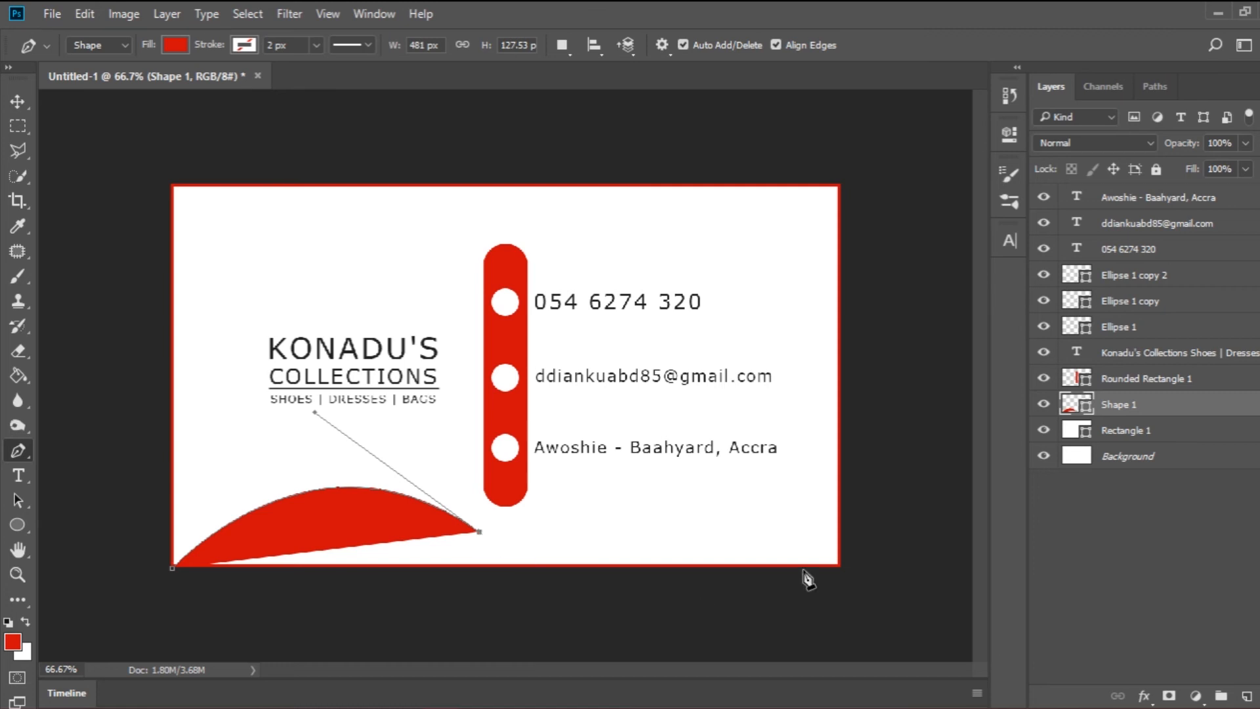
pyautogui.moveTo(806, 576); pyautogui.dragTo(965, 522)
pyautogui.hotkey('ctrl', 'z')
pyautogui.moveTo(842, 531); pyautogui.dragTo(981, 407)
# - Retract the outgoing handle at the wave's right end and continue the path with corner points outside the card, back below the lower-left corner
pyautogui.press('z')
pyautogui.click(825, 455)
pyautogui.moveTo(855, 480); pyautogui.dragTo(586, 334)
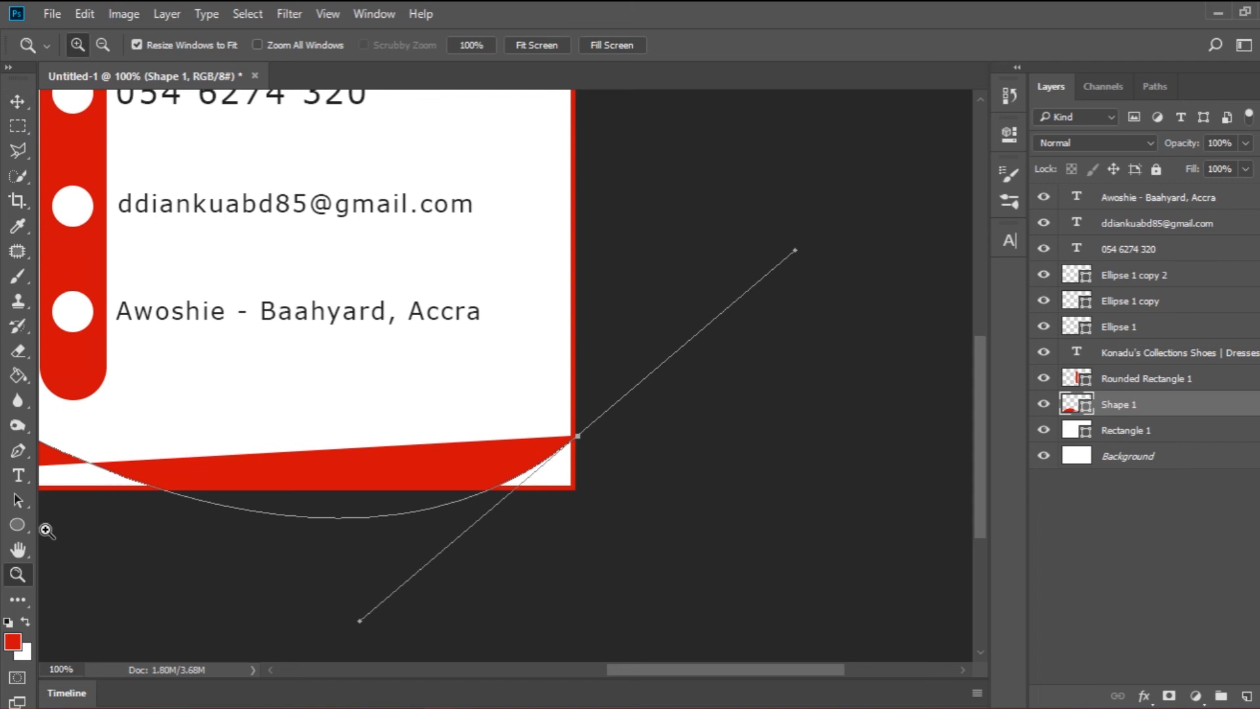
pyautogui.click(20, 450)
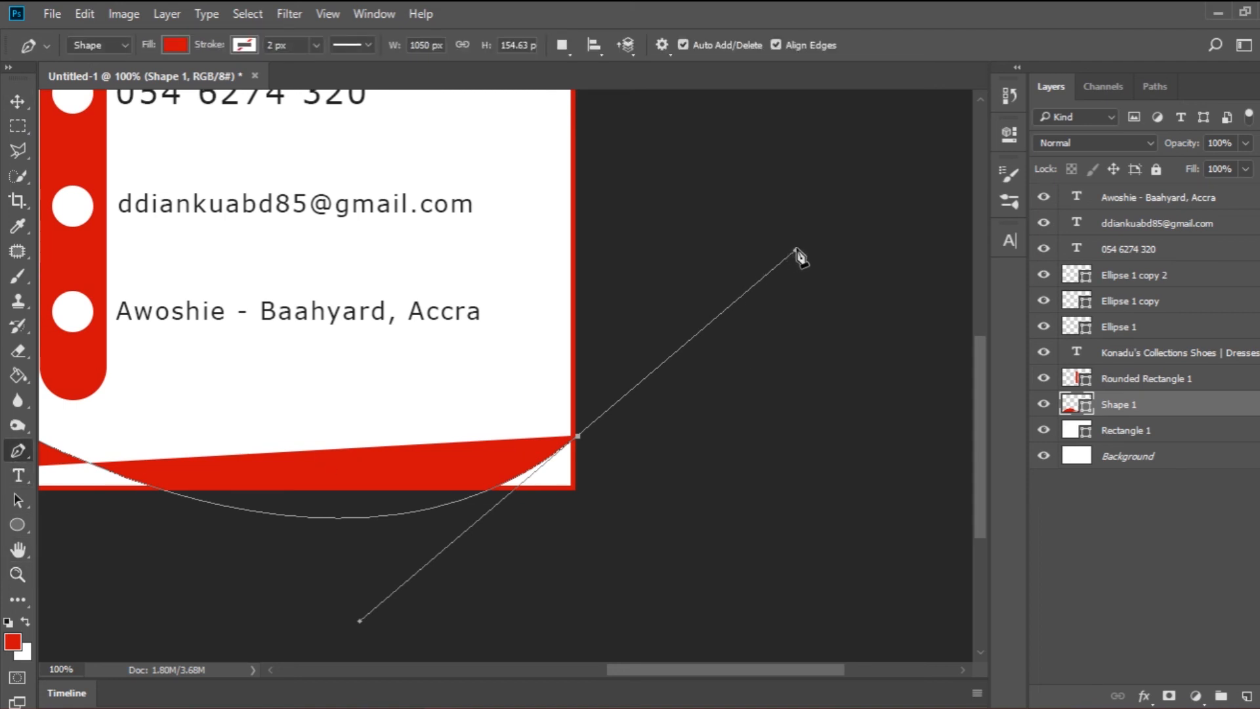
pyautogui.moveTo(796, 250); pyautogui.dragTo(663, 334)
pyautogui.moveTo(473, 471); pyautogui.dragTo(730, 339)
pyautogui.click(862, 412)
pyautogui.click(505, 493)
pyautogui.click(255, 425)
pyautogui.moveTo(172, 341); pyautogui.dragTo(552, 329)
pyautogui.click(198, 381)
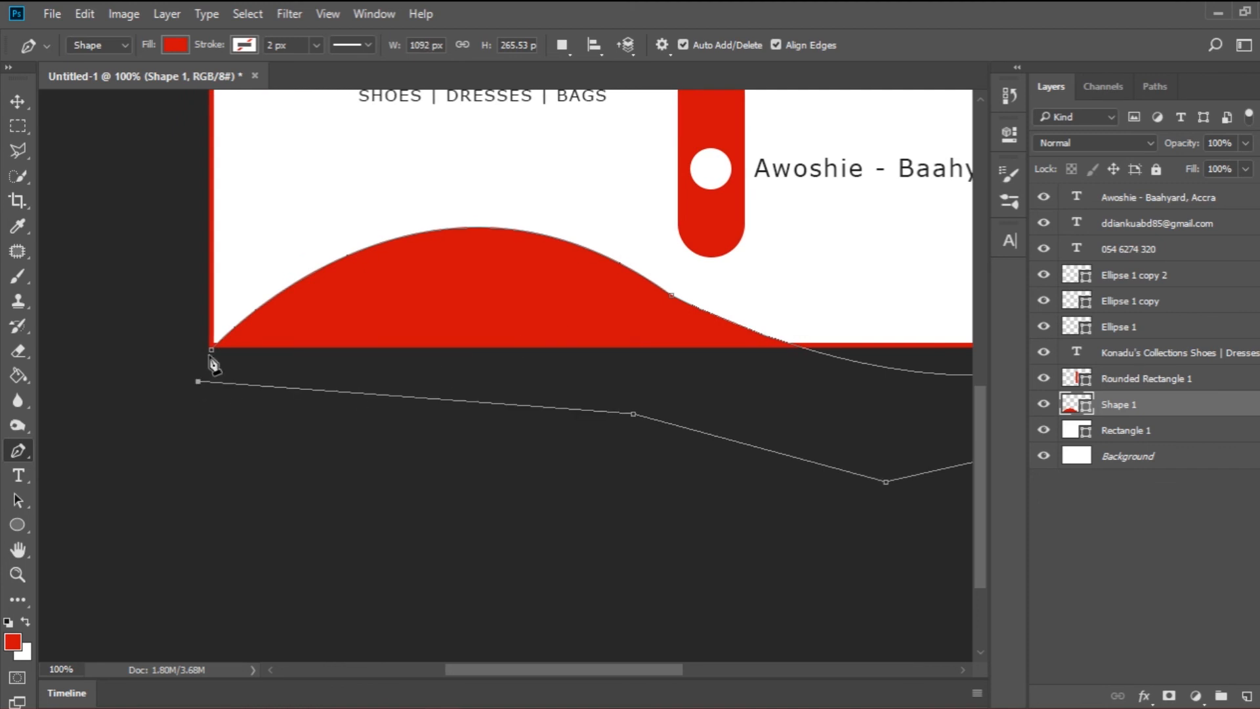
# - Close the wave path at its starting point and duplicate the finished Shape 1 layer
pyautogui.click(212, 350)
pyautogui.hotkey('ctrl', 'z')
pyautogui.click(212, 349)
pyautogui.press('z')
pyautogui.click(537, 46)
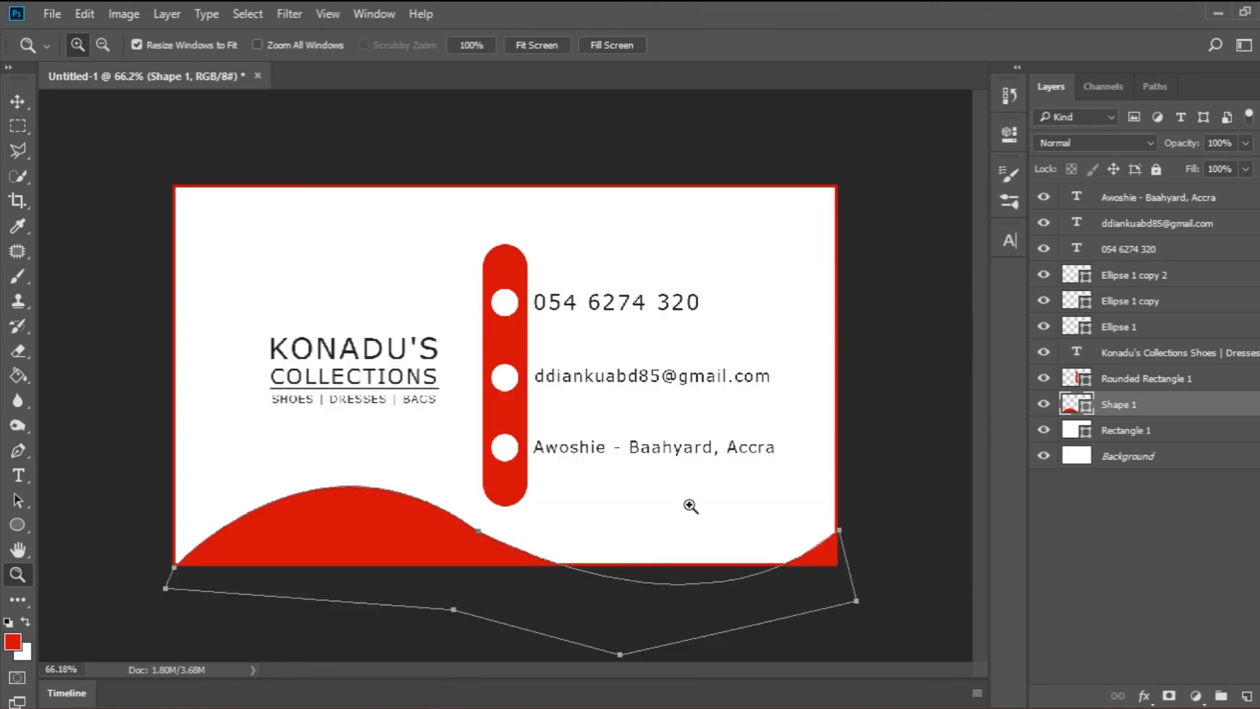
pyautogui.press('p')
pyautogui.press('Return')
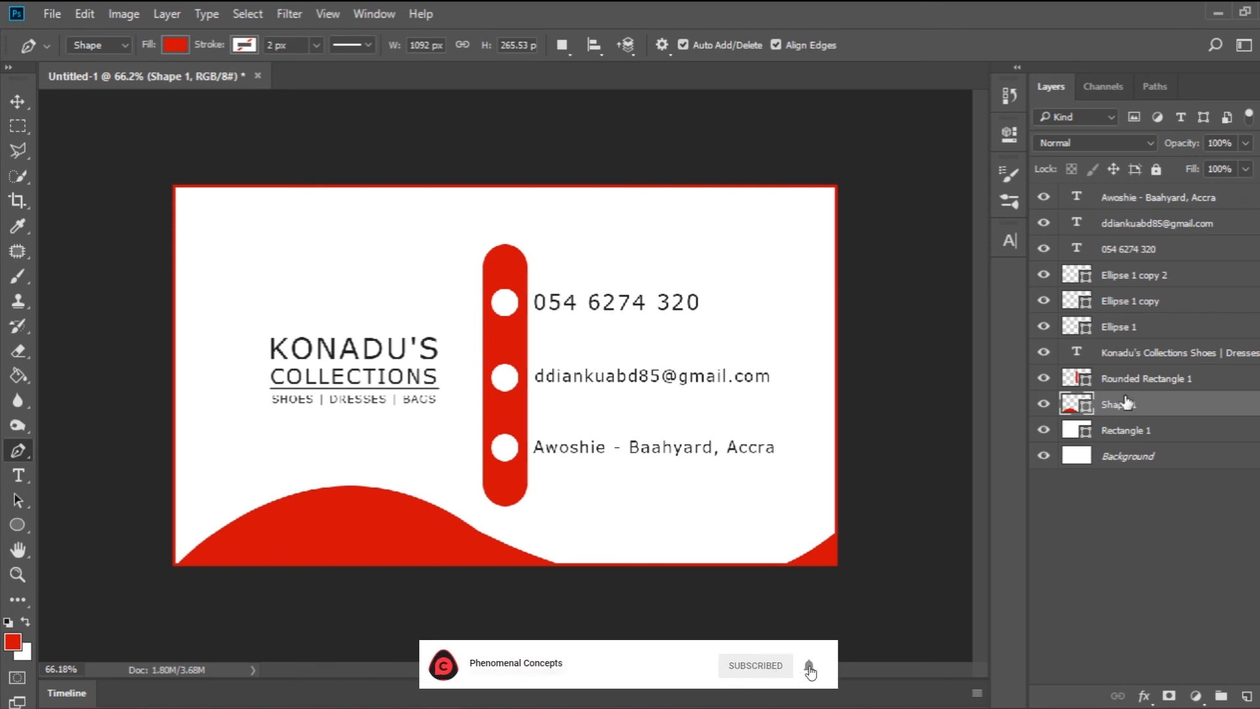
pyautogui.hotkey('ctrl', 'j')
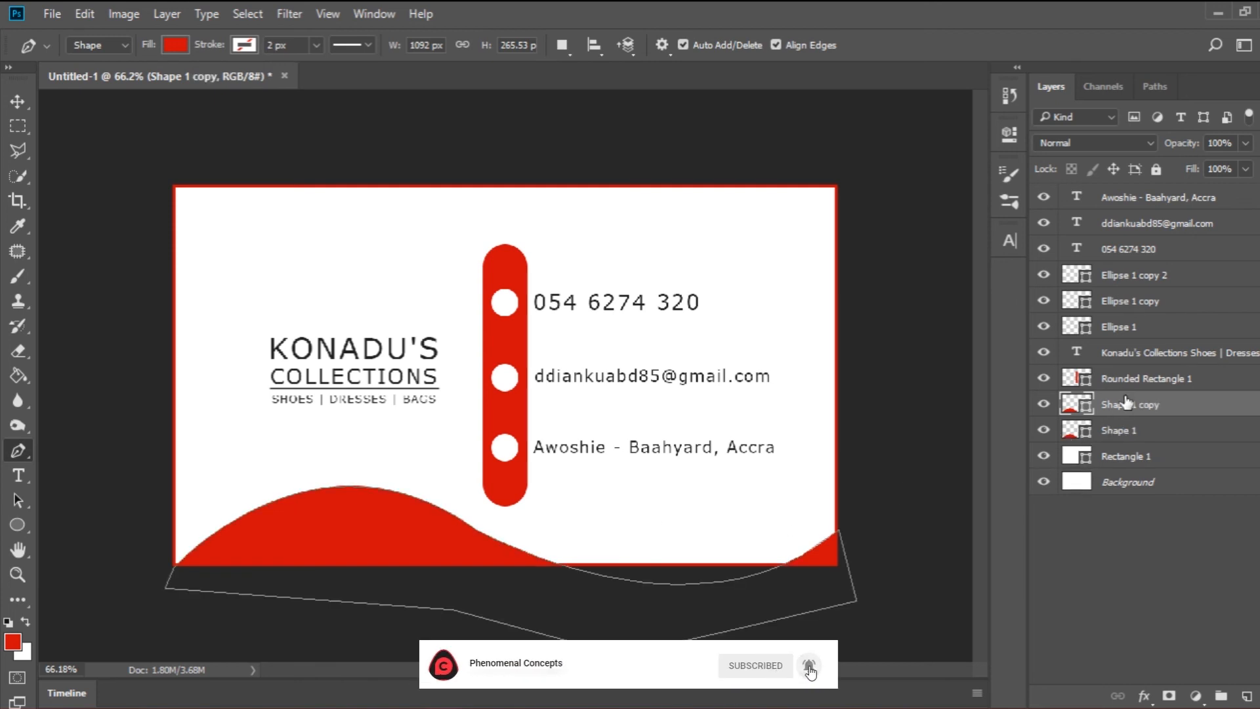
pyautogui.doubleClick(1071, 412)
pyautogui.click(1006, 99)
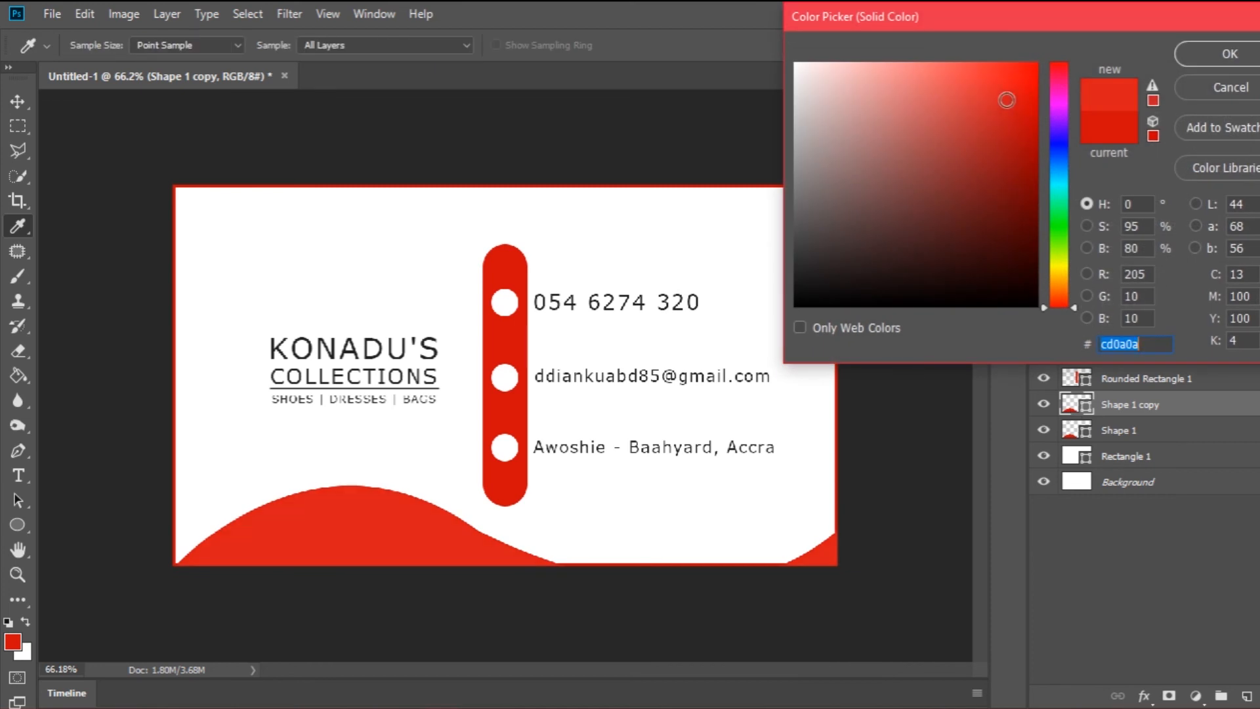
pyautogui.moveTo(1003, 97); pyautogui.dragTo(1000, 89)
pyautogui.click(1196, 52)
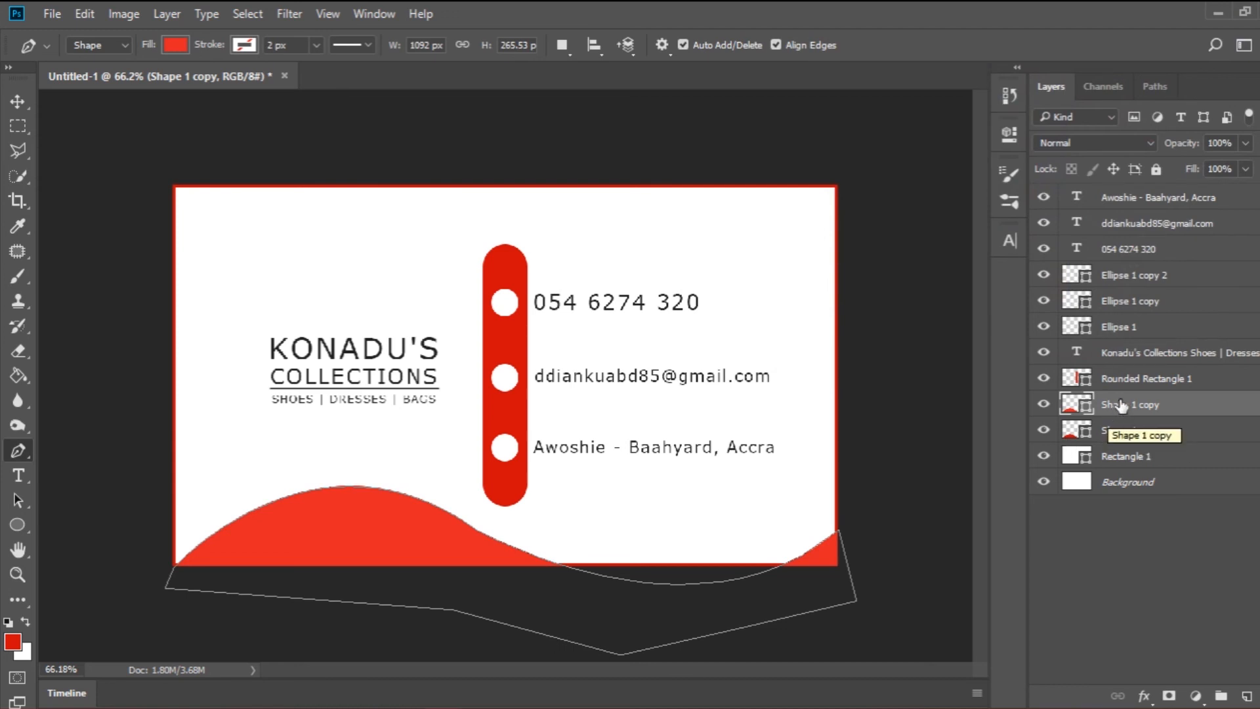
pyautogui.hotkey('ctrl', 'z')
# - Set the fill of the original Shape 1 wave to e42525 and nudge it up about 20 px behind its copy
pyautogui.click(1067, 431)
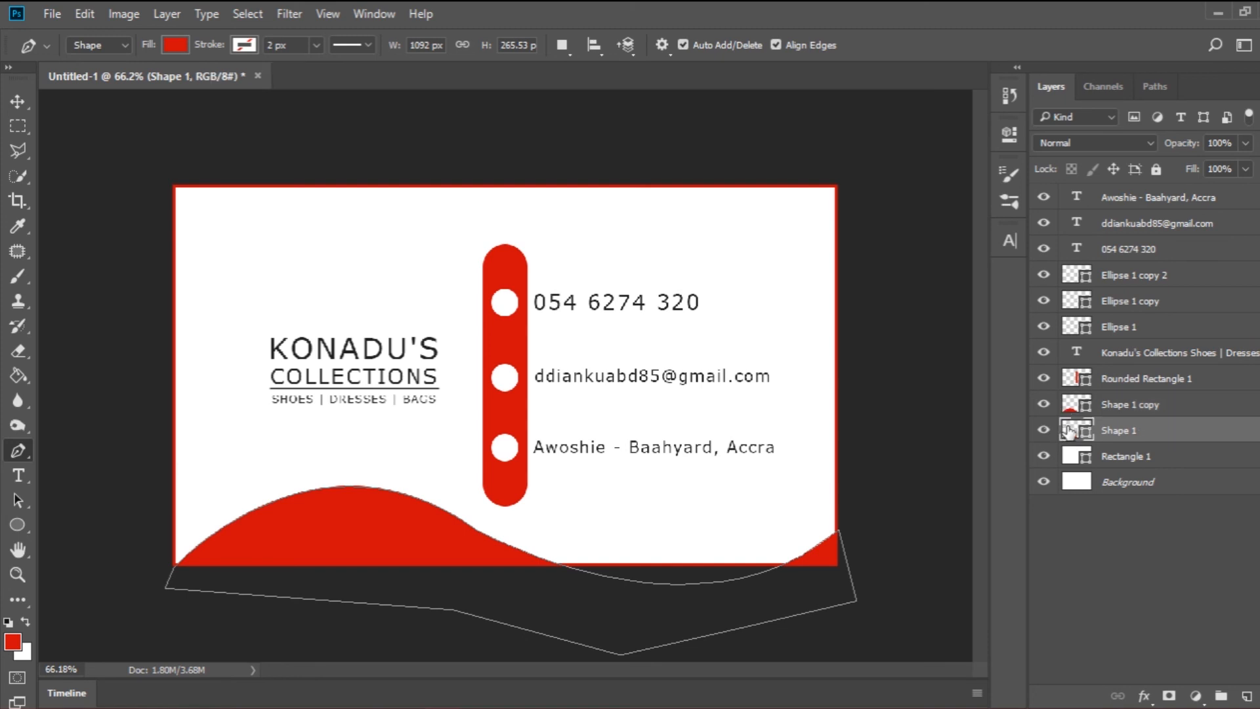
pyautogui.doubleClick(1068, 431)
pyautogui.click(998, 88)
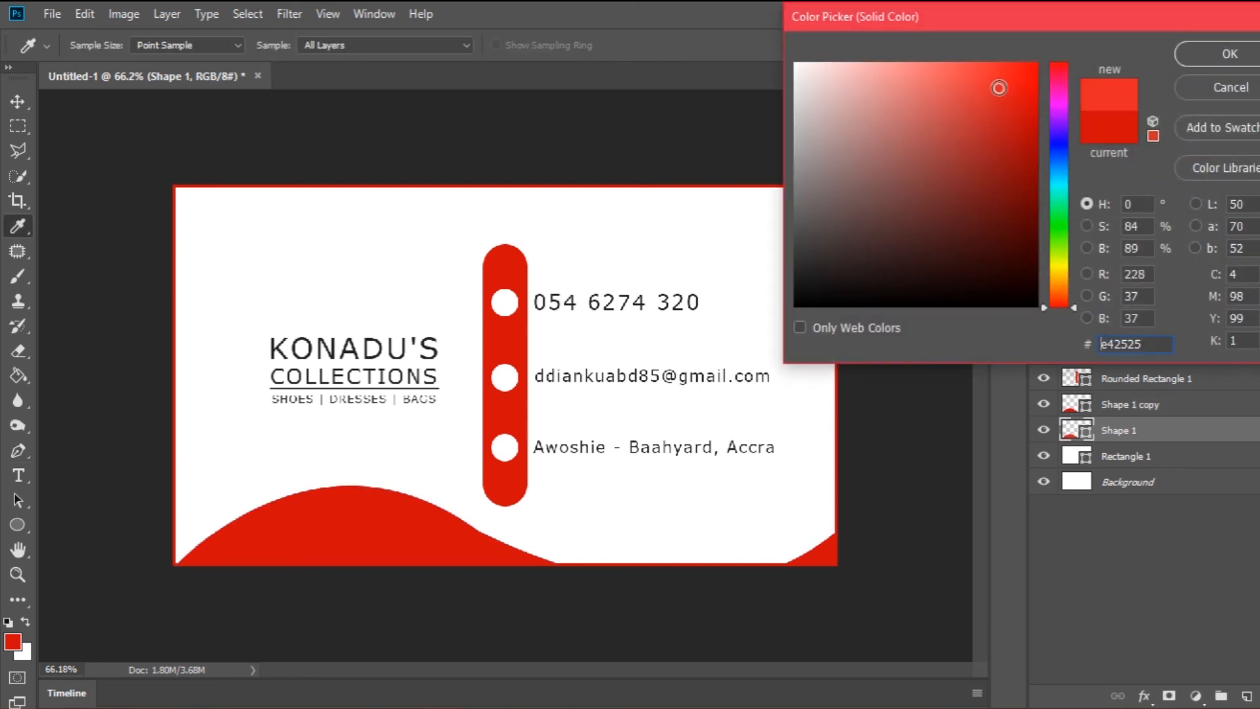
pyautogui.click(1185, 56)
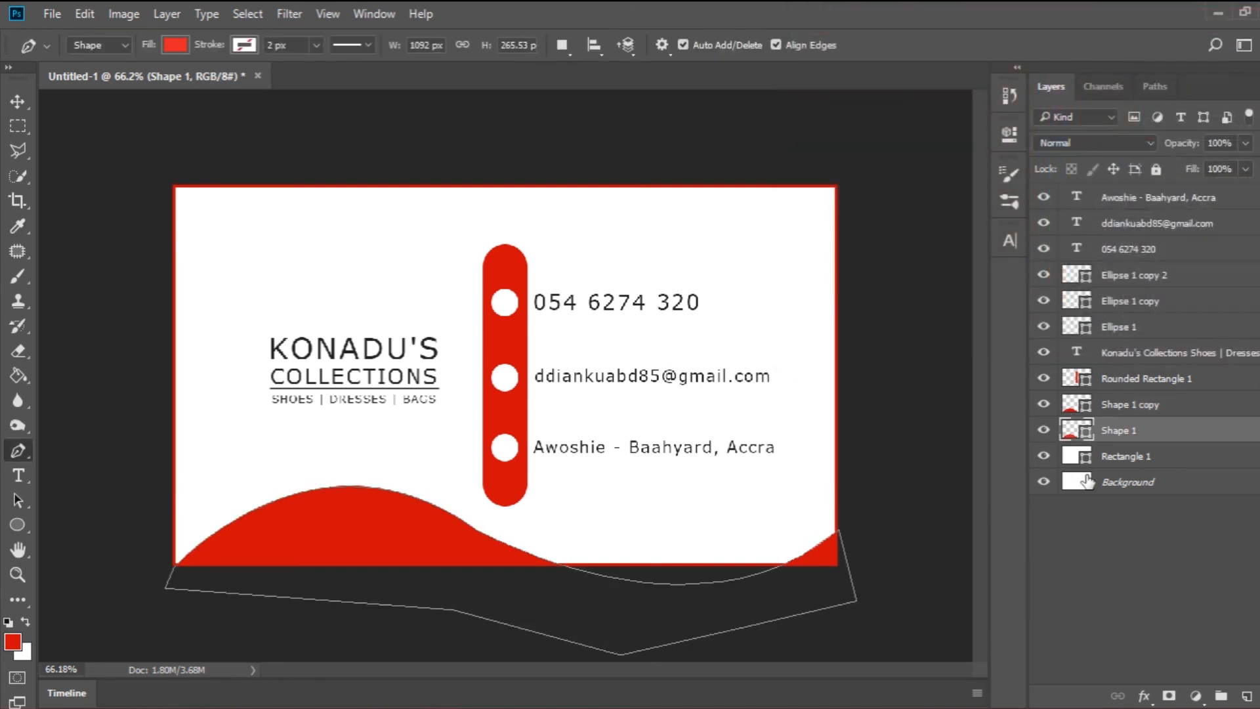
pyautogui.press('v')
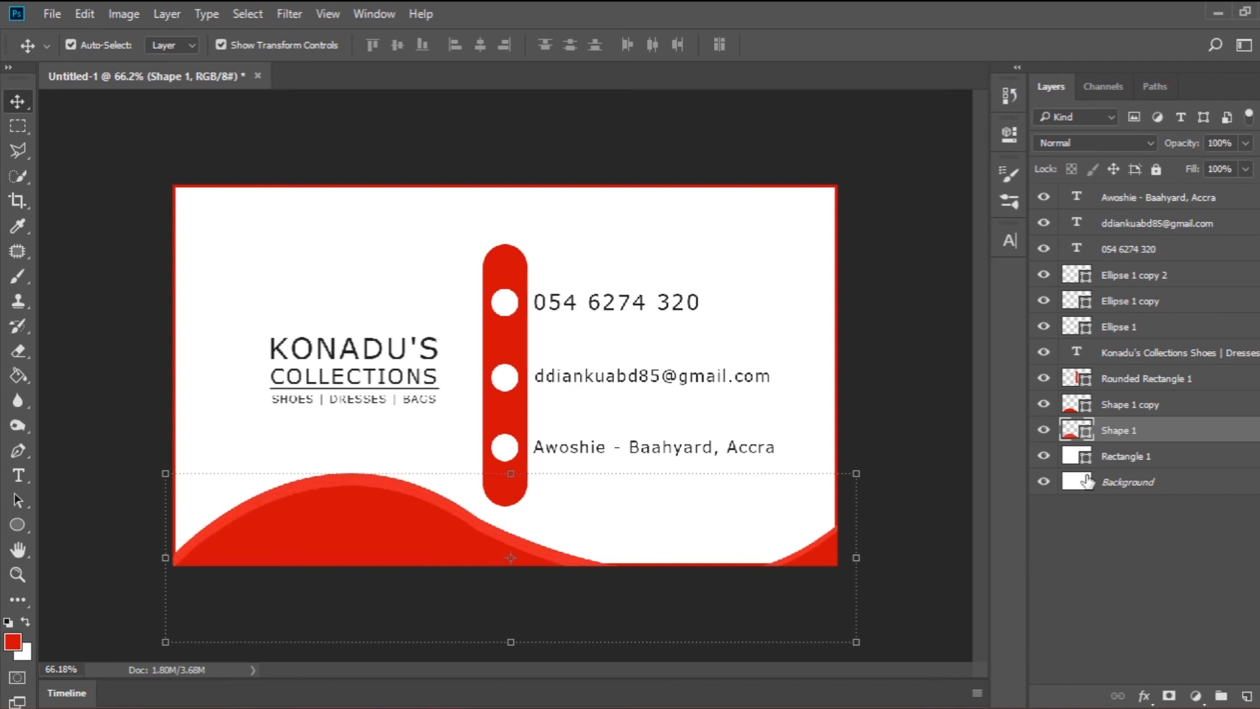
# - Try pink shades for the Shape 1 wave, settling on the card's red sampled from the artwork as its fill
pyautogui.doubleClick(1086, 428)
pyautogui.click(926, 74)
pyautogui.moveTo(926, 74)
pyautogui.mouseDown()
pyautogui.moveTo(907, 63)
pyautogui.moveTo(959, 67)
pyautogui.moveTo(796, 74)
pyautogui.moveTo(938, 71)
pyautogui.mouseUp()
pyautogui.moveTo(1056, 123); pyautogui.dragTo(1067, 89)
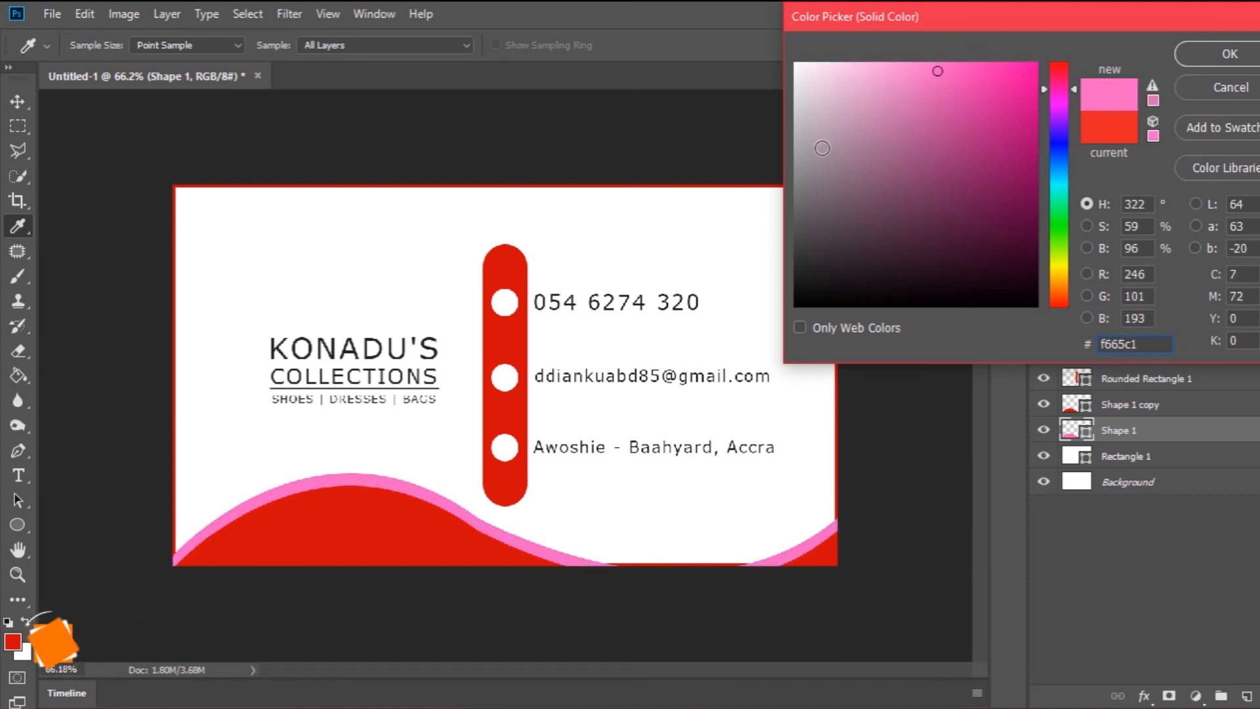
pyautogui.click(529, 478)
pyautogui.click(1227, 55)
# - Set the fill of the Shape 1 copy wave to white (ffffff) and deselect the layer
pyautogui.doubleClick(1071, 407)
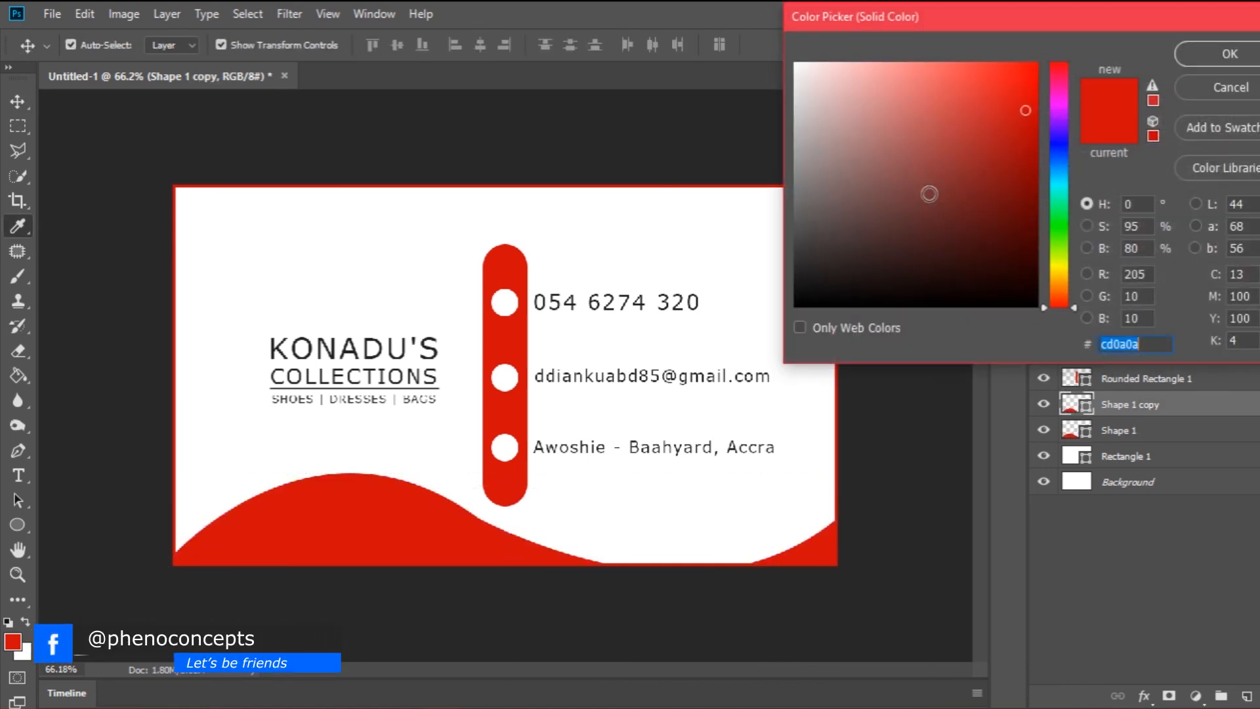
pyautogui.moveTo(937, 203); pyautogui.dragTo(692, 3)
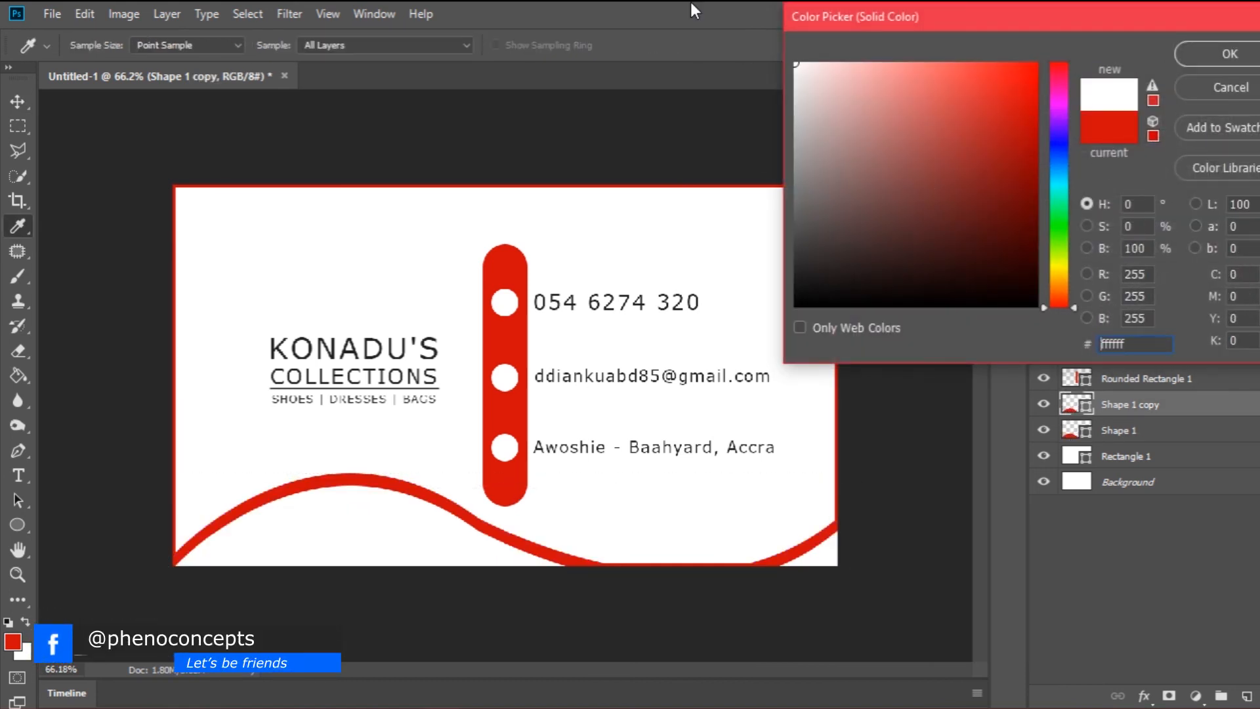
pyautogui.click(1230, 55)
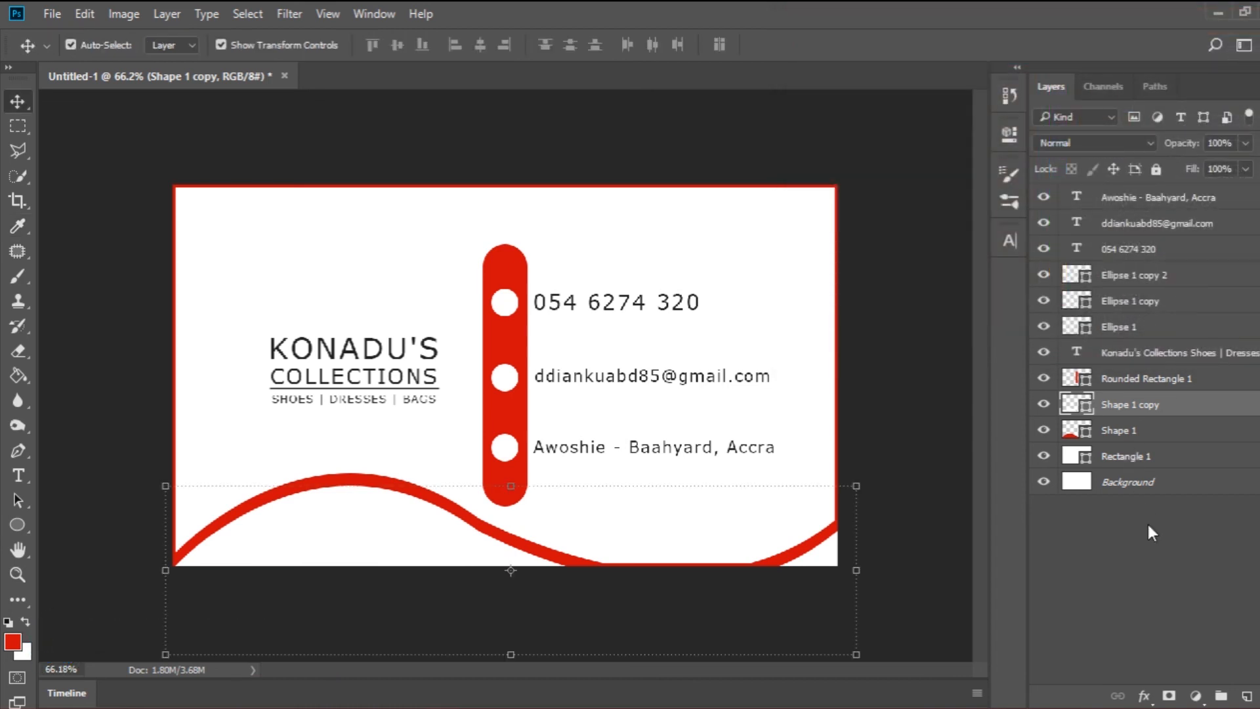
pyautogui.click(1148, 524)
# - Nudge the Shape 1 and Shape 1 copy waves down together by 30 px, then deselect them
pyautogui.click(1122, 431)
pyautogui.keyDown('ctrl'); pyautogui.click(1122, 405); pyautogui.keyUp('ctrl')
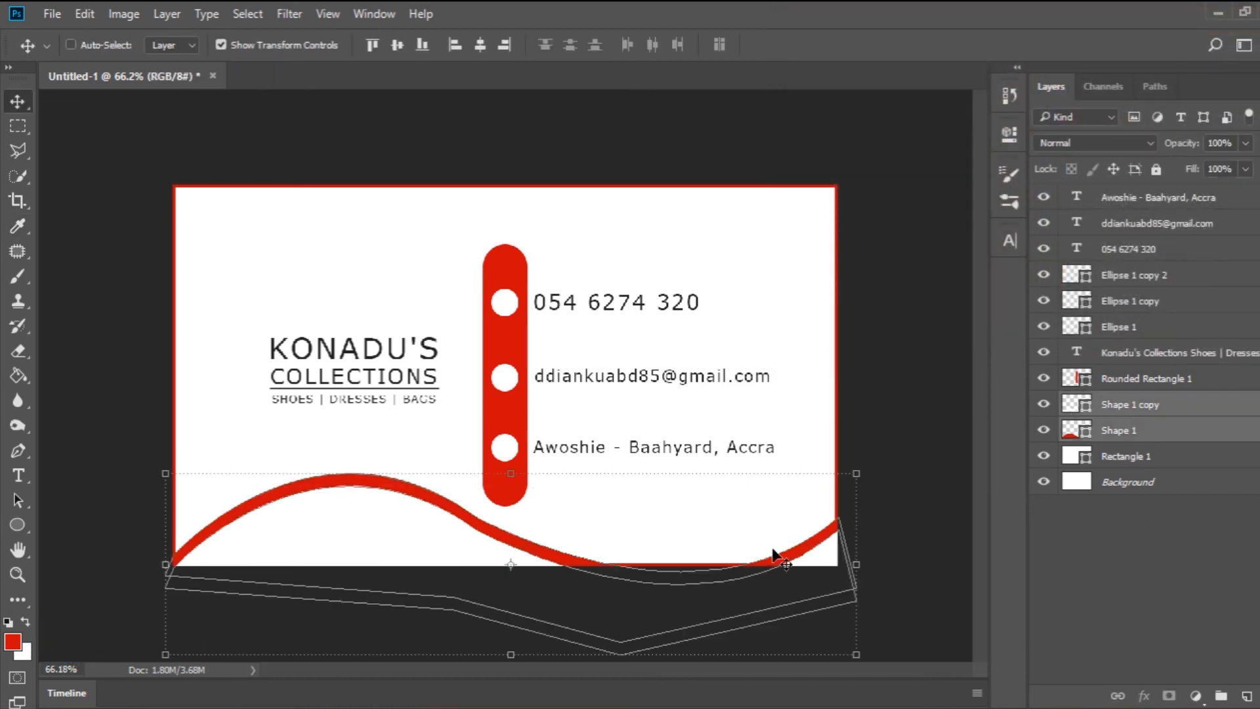
pyautogui.hotkey('shift', 'Down')
pyautogui.hotkey('shift', 'Down')
pyautogui.hotkey('shift', 'Down')
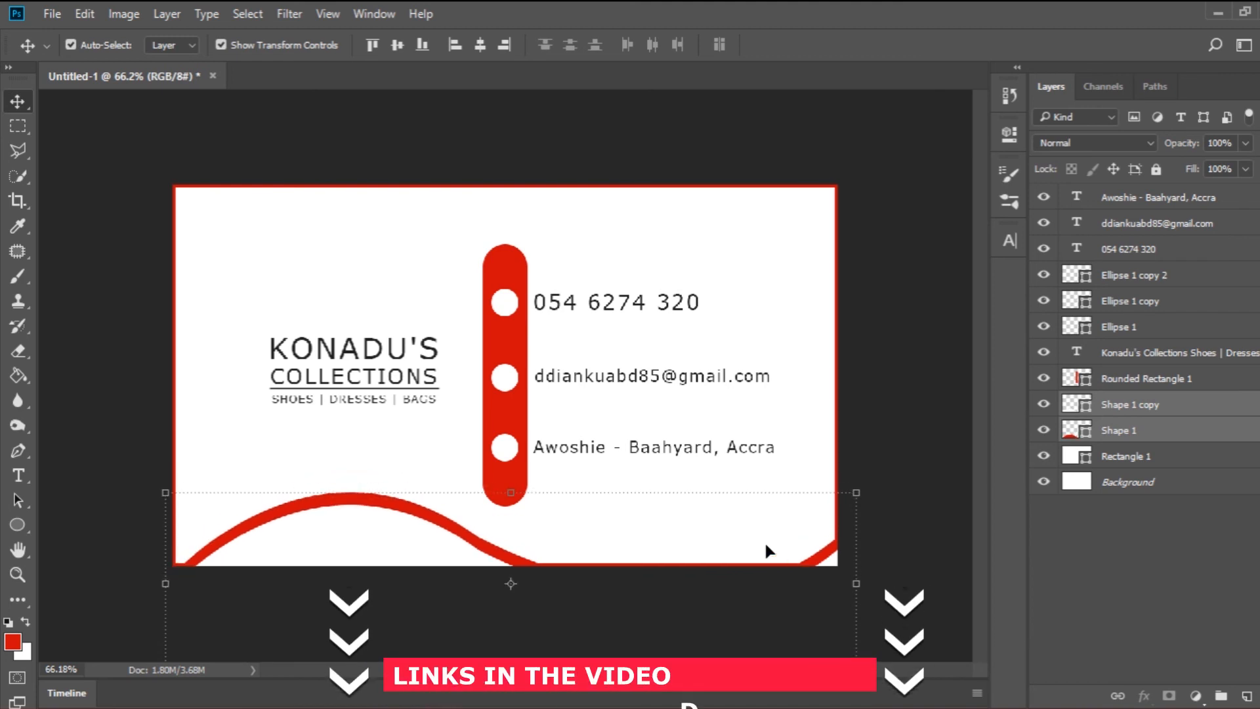
pyautogui.click(1134, 553)
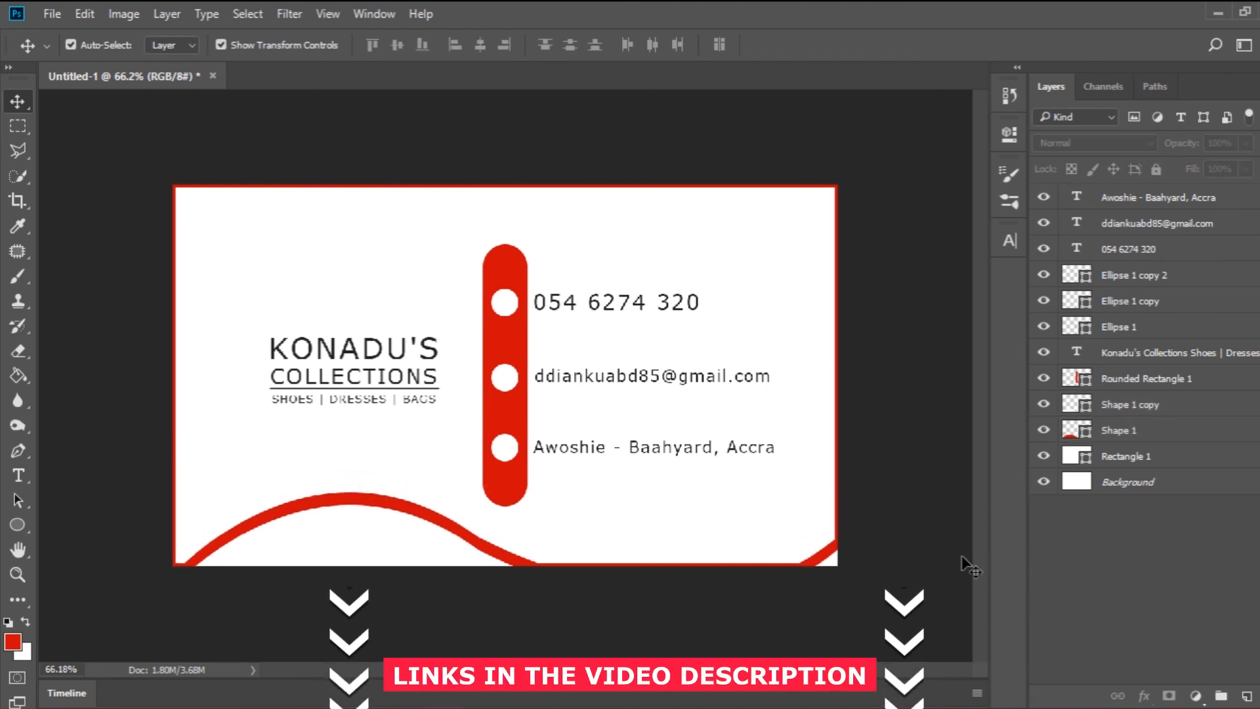